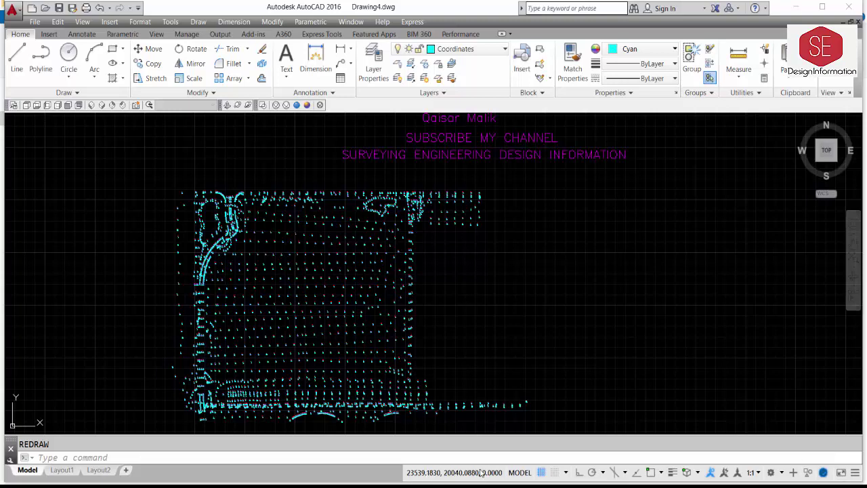
# Bring up Drawing1's red point cloud and zoom in on it.
pyautogui.click(294, 458)
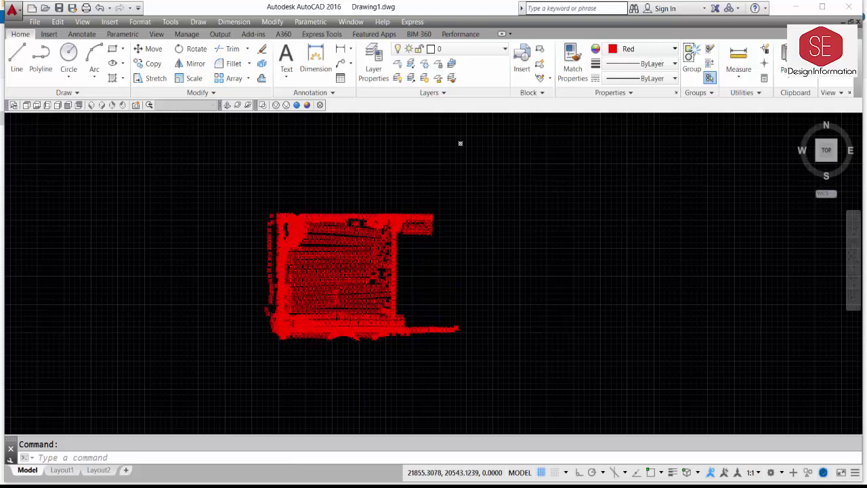
pyautogui.scroll(-4, 438, 284)
pyautogui.scroll(6, 438, 284)
# Regenerate the drawing with RE, then minimize AutoCAD and select the Existing Ground Points file.
pyautogui.write('re')
pyautogui.press('Return')
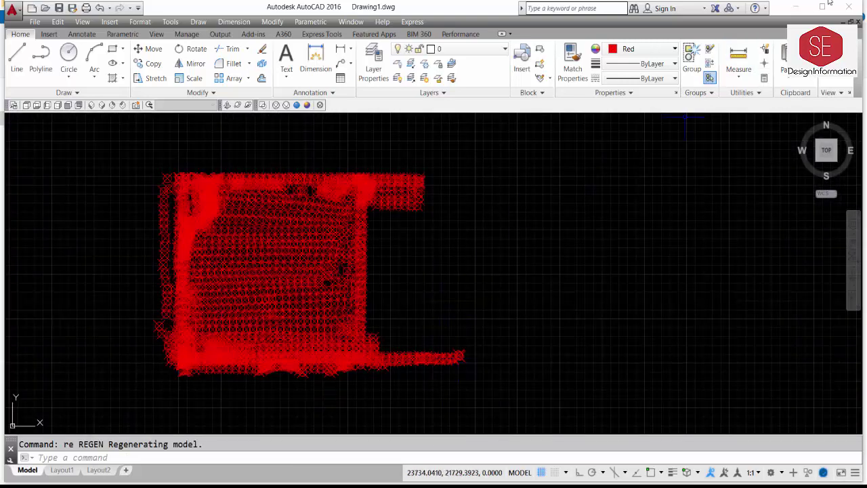
pyautogui.click(797, 6)
pyautogui.click(280, 194)
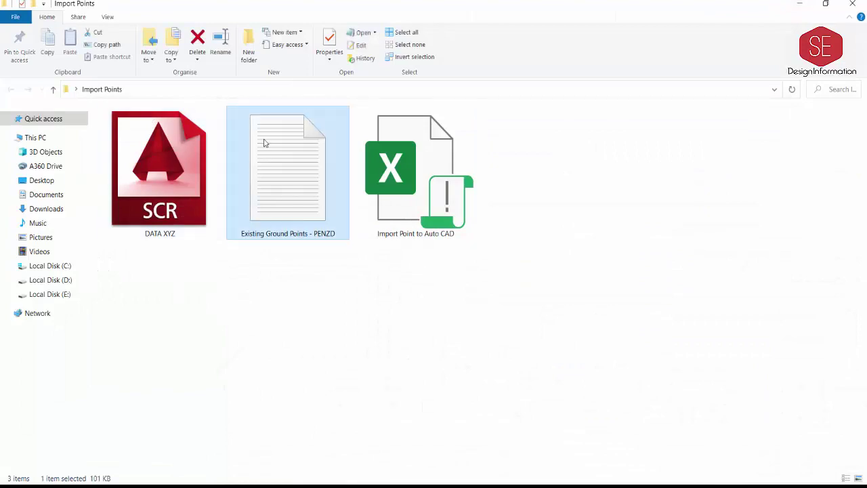
pyautogui.doubleClick(286, 169)
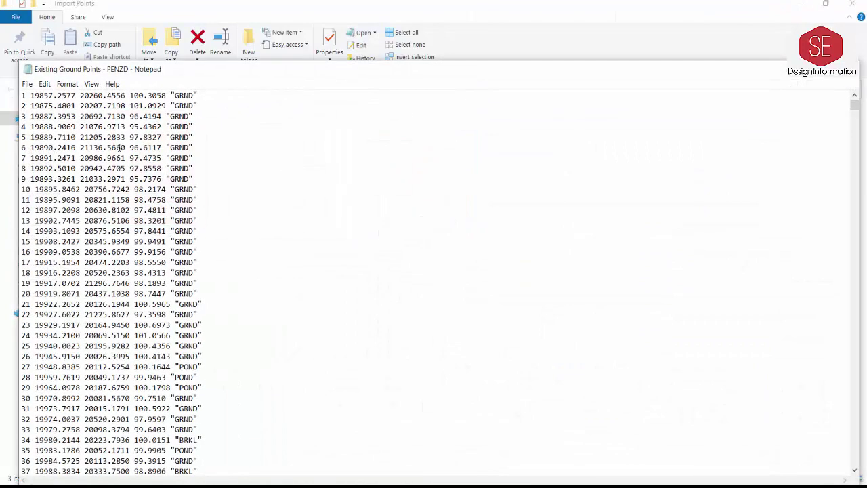
pyautogui.scroll(-7, 121, 130)
pyautogui.scroll(-6, 126, 155)
pyautogui.scroll(-7, 132, 196)
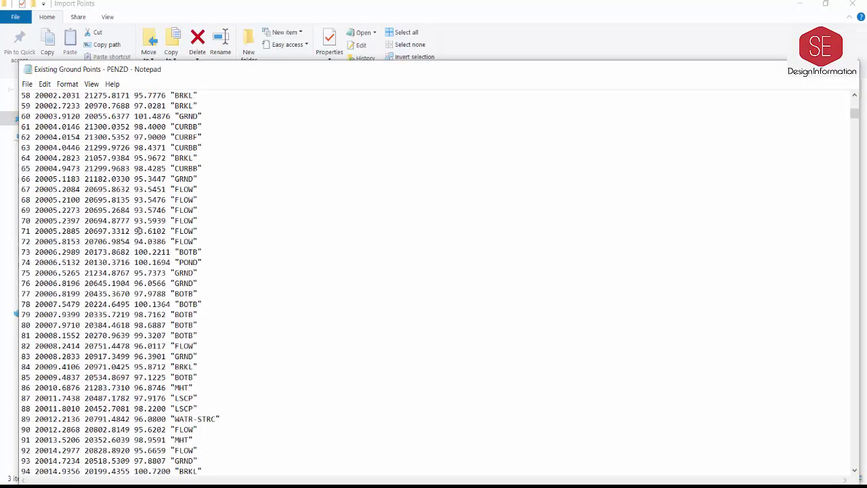
pyautogui.scroll(8, 139, 230)
pyautogui.scroll(5, 139, 231)
pyautogui.scroll(7, 140, 228)
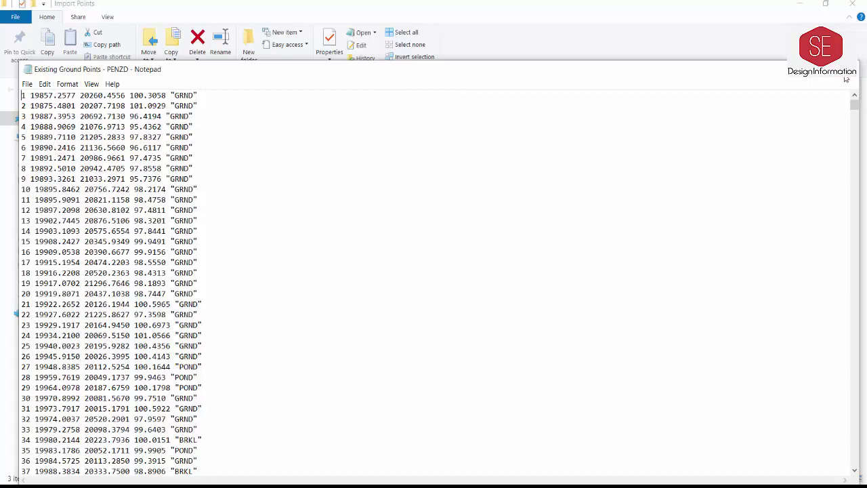
pyautogui.click(158, 160)
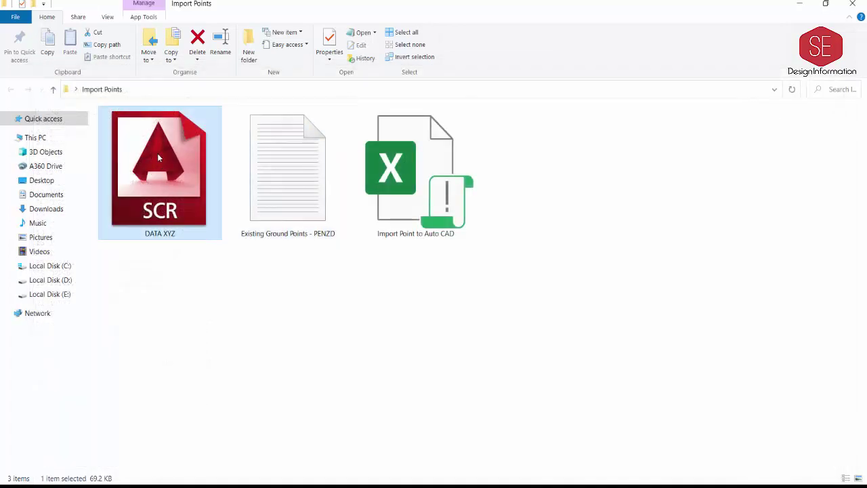
pyautogui.doubleClick(158, 157)
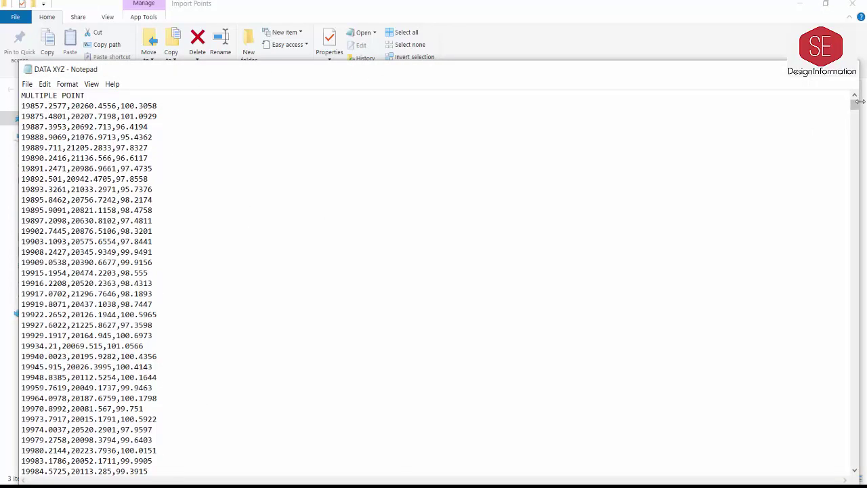
pyautogui.click(850, 68)
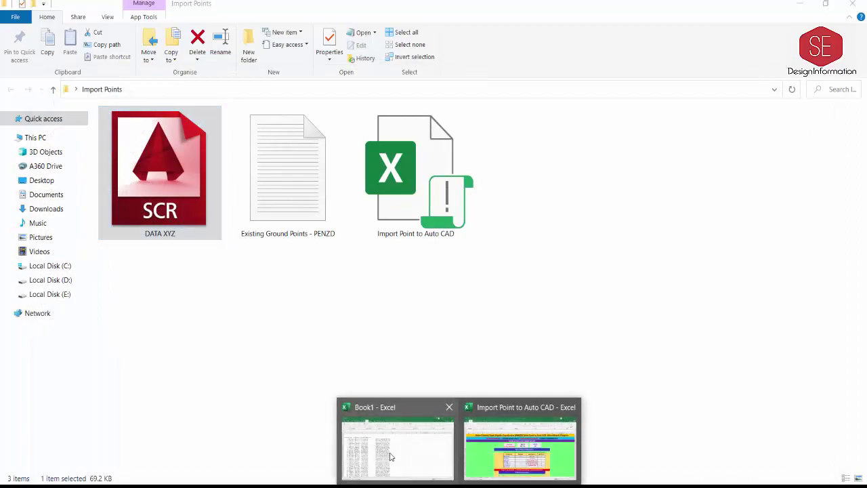
# Inspect Book1's combined coordinate formula in G4, then switch to the Drawing2 drawing.
pyautogui.click(391, 457)
pyautogui.press('Right')
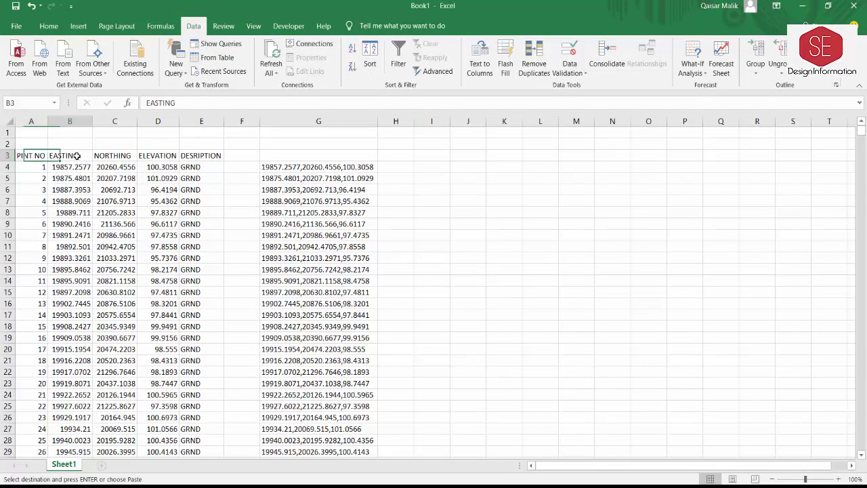
pyautogui.press('Right')
pyautogui.press('Right')
pyautogui.click(310, 166)
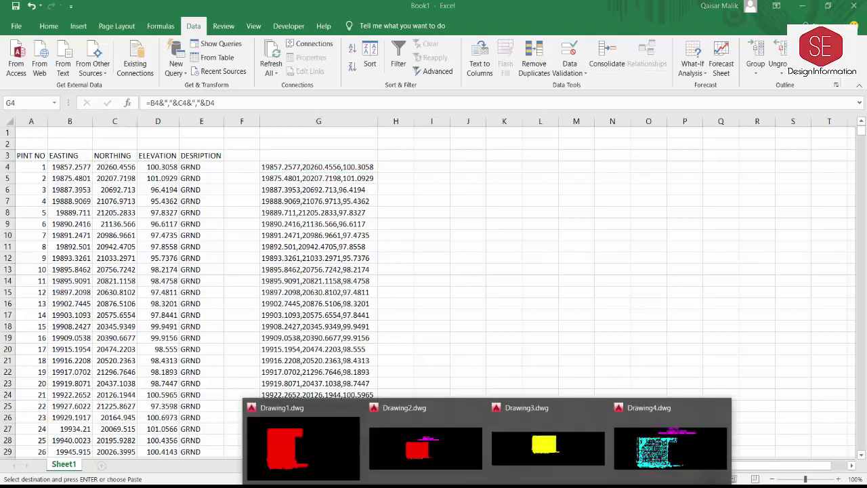
pyautogui.click(454, 462)
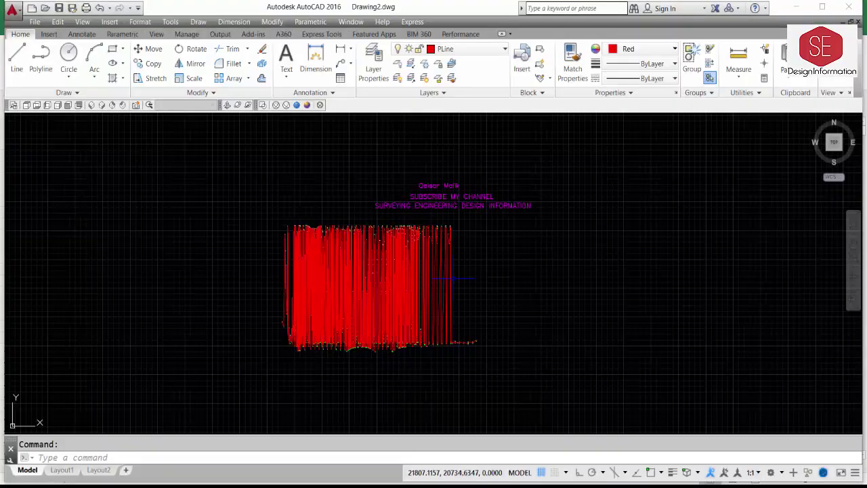
# Erase the red polyline from Drawing2 and zoom in on the labelled points.
pyautogui.click(447, 271)
pyautogui.write('e')
pyautogui.press('Return')
pyautogui.scroll(10, 400, 278)
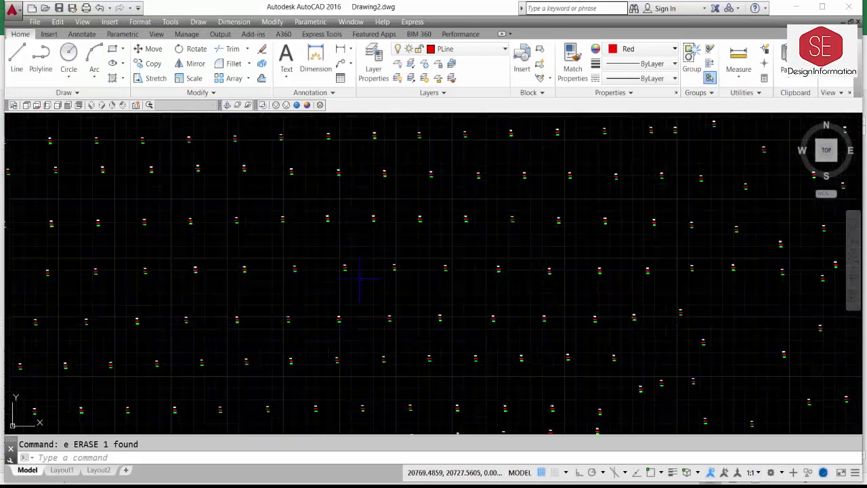
pyautogui.scroll(4, 352, 264)
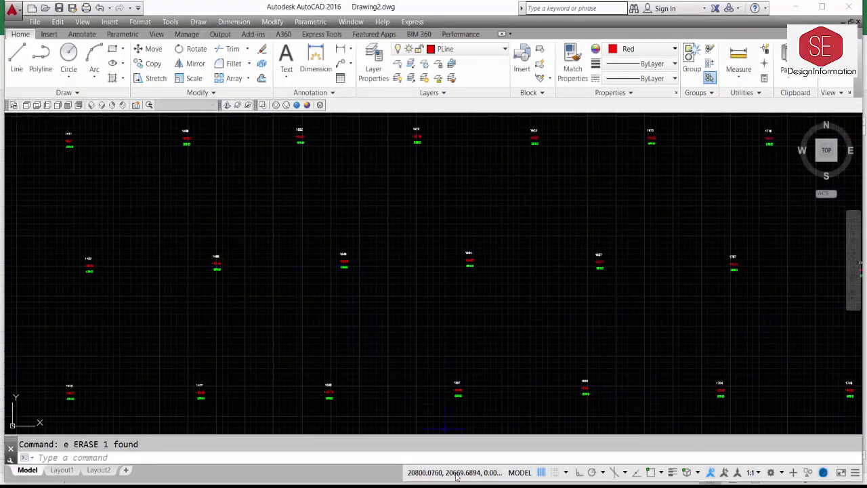
# Check the Import Point to Auto CAD workbook, then return to the Import Points folder.
pyautogui.click(522, 440)
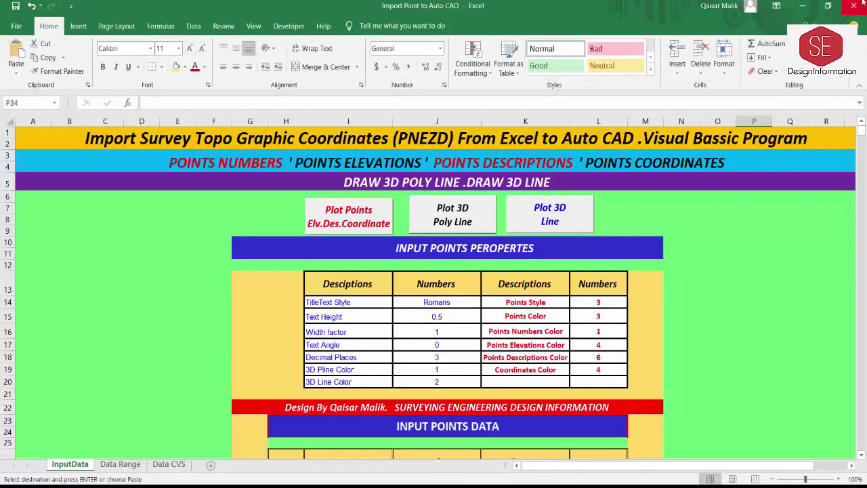
pyautogui.hotkey('alt', 'Tab')
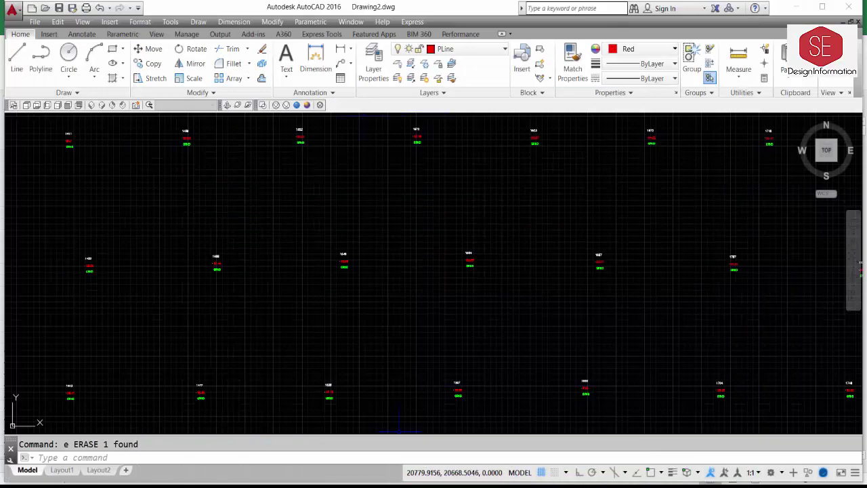
pyautogui.hotkey('alt', 'Tab')
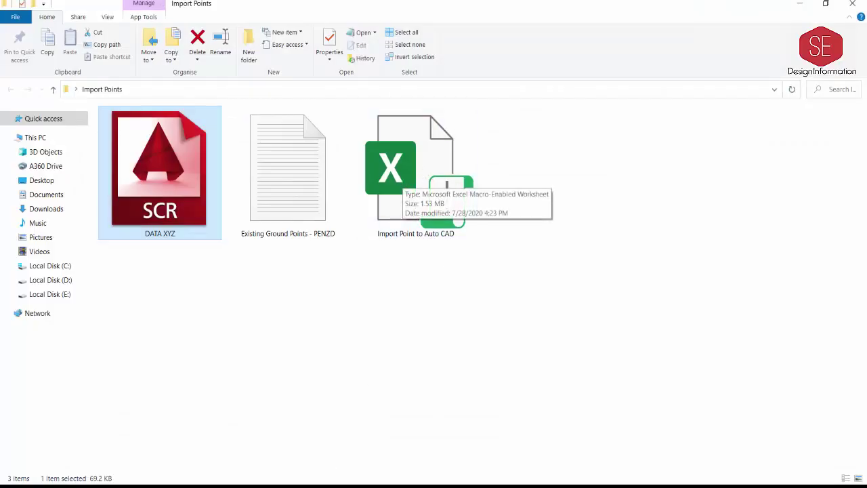
# Scroll the Import Point to Auto CAD workbook to its INPUT POINTS DATA table, then show Drawing1.
pyautogui.click(458, 484)
pyautogui.click(516, 437)
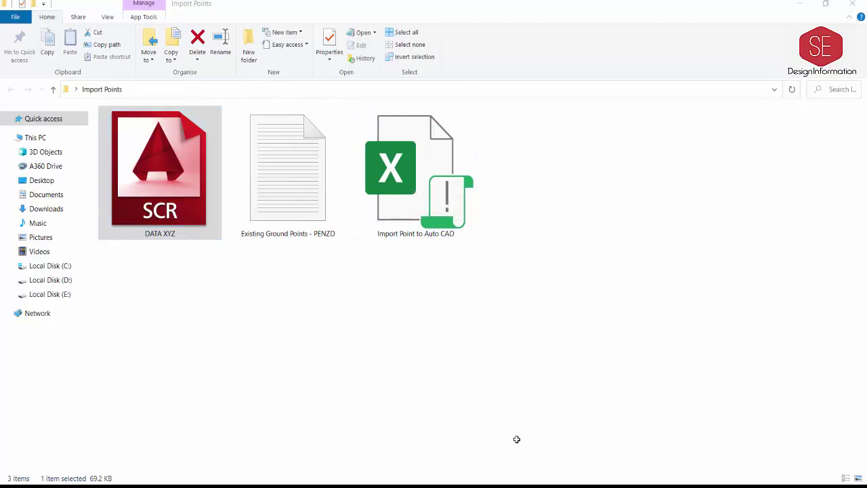
pyautogui.scroll(-1, 467, 394)
pyautogui.scroll(-3, 466, 394)
pyautogui.scroll(-6, 537, 340)
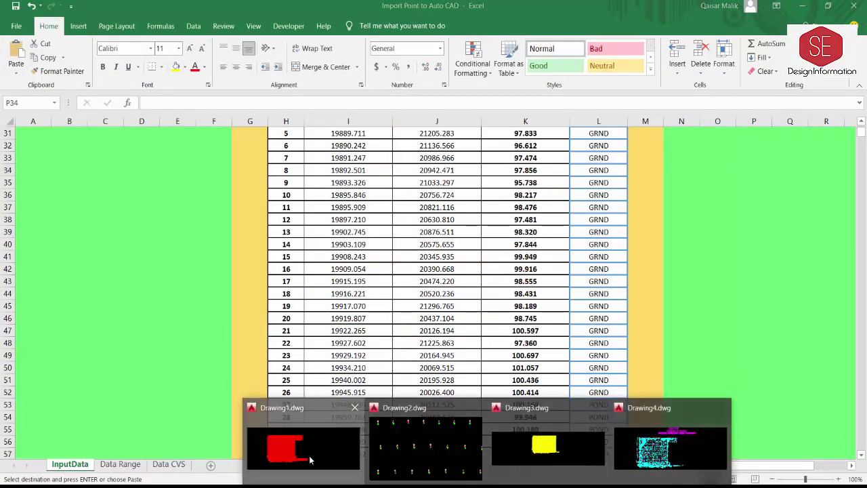
pyautogui.click(310, 458)
# Cancel any pending command, then view Drawing2 and the cyan Drawing4, zooming out.
pyautogui.press('Escape')
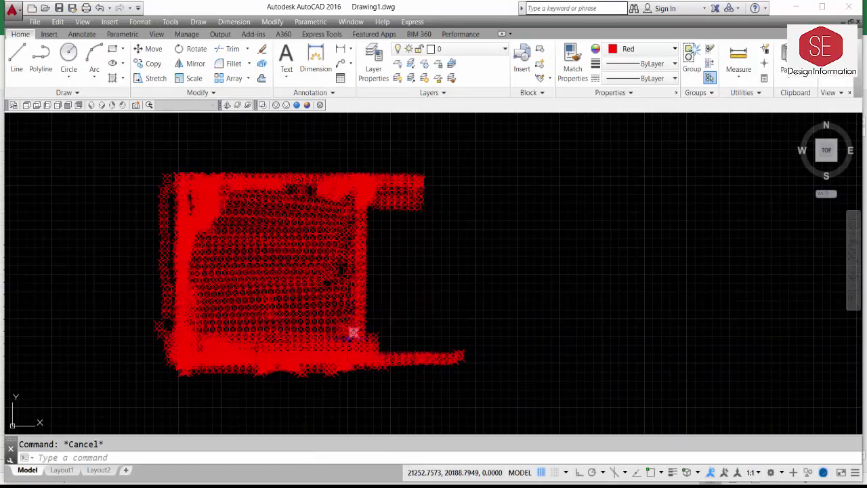
pyautogui.click(417, 443)
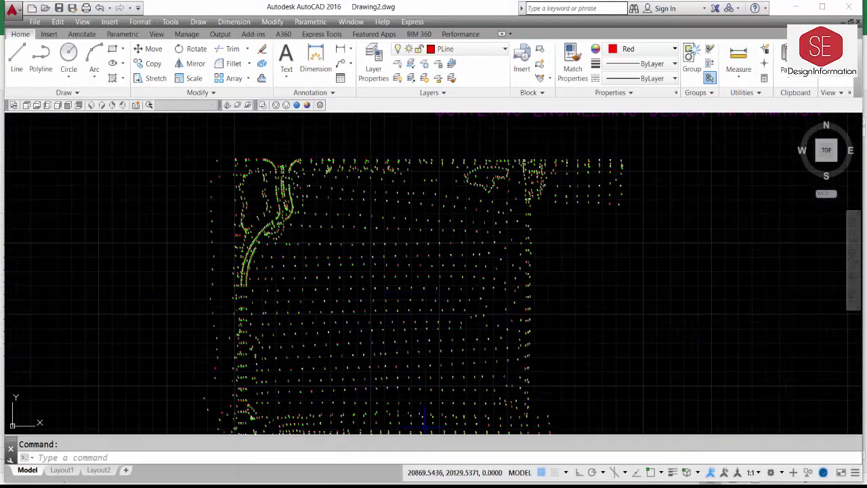
pyautogui.click(681, 457)
pyautogui.scroll(-2, 440, 288)
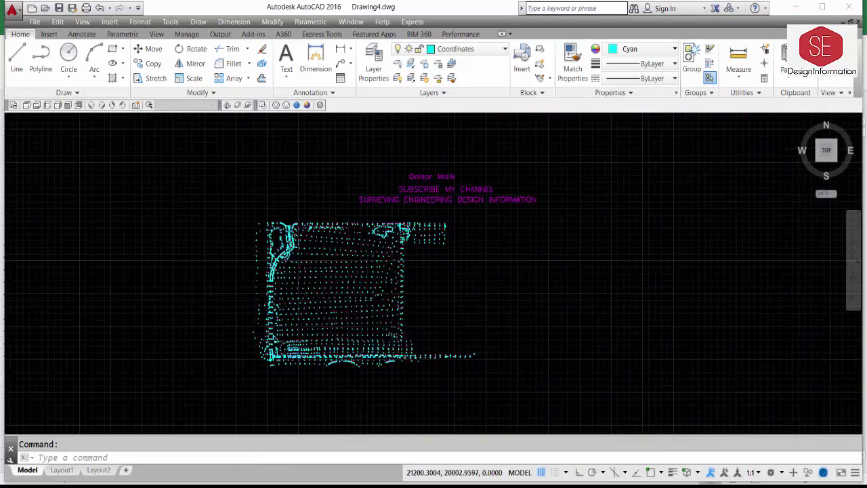
pyautogui.scroll(-2, 440, 288)
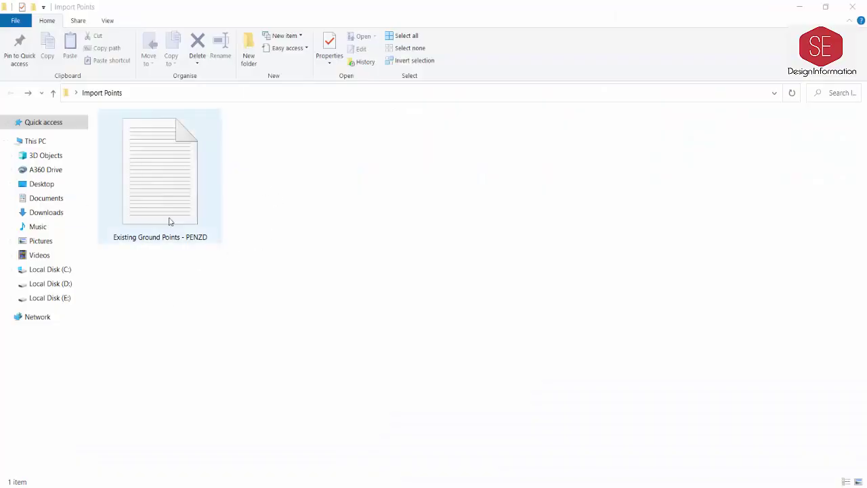
pyautogui.click(170, 206)
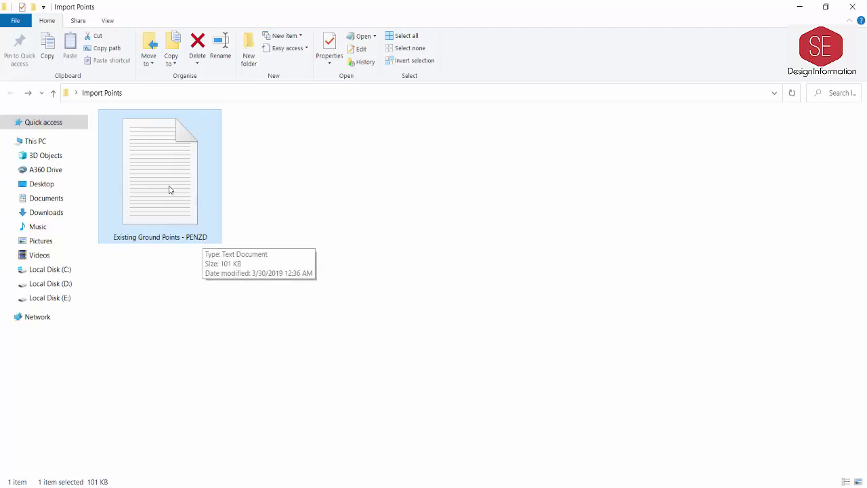
# Open the Existing Ground Points - PENZD file and examine the point number, coordinate and elevation fields.
pyautogui.moveTo(171, 163)
pyautogui.doubleClick(186, 180)
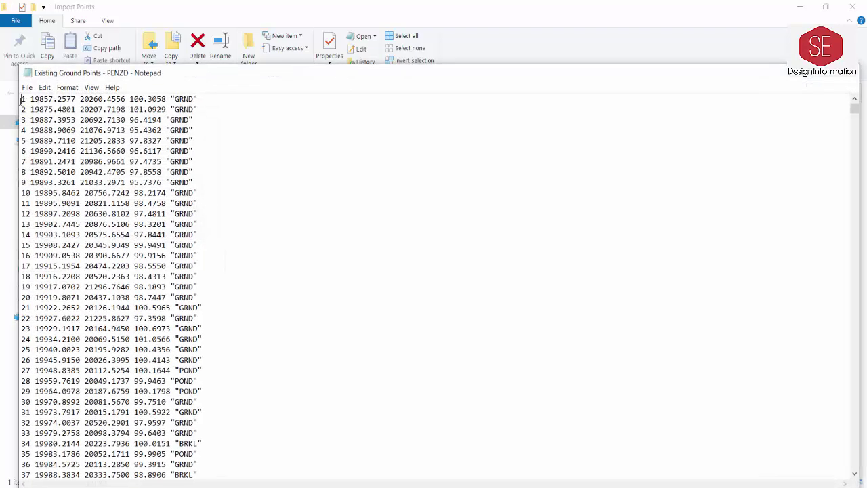
pyautogui.moveTo(24, 102); pyautogui.dragTo(149, 352)
pyautogui.click(283, 205)
pyautogui.moveTo(27, 99)
pyautogui.mouseDown()
pyautogui.moveTo(19, 101)
pyautogui.moveTo(90, 99)
pyautogui.mouseUp()
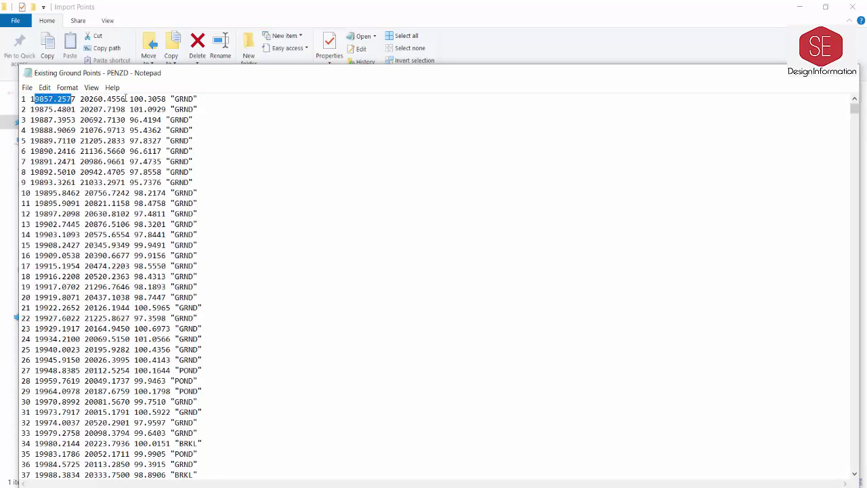
pyautogui.click(250, 151)
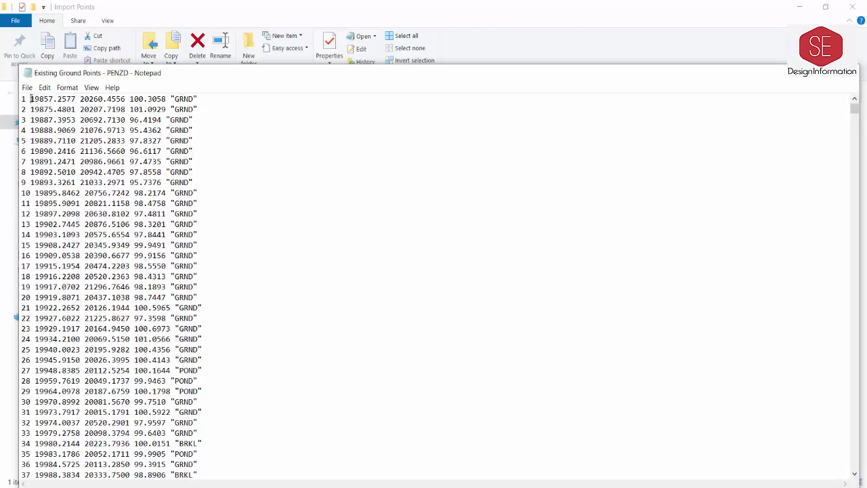
pyautogui.moveTo(31, 99)
pyautogui.mouseDown()
pyautogui.moveTo(178, 98)
pyautogui.moveTo(166, 99)
pyautogui.mouseUp()
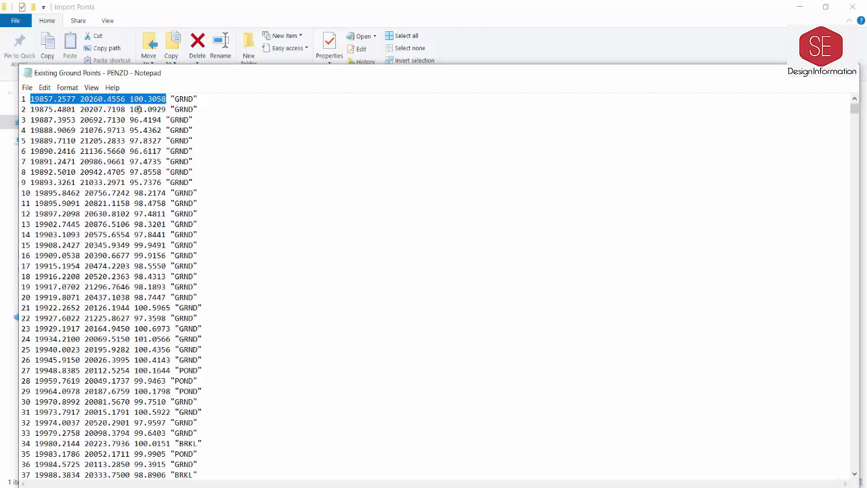
pyautogui.click(181, 100)
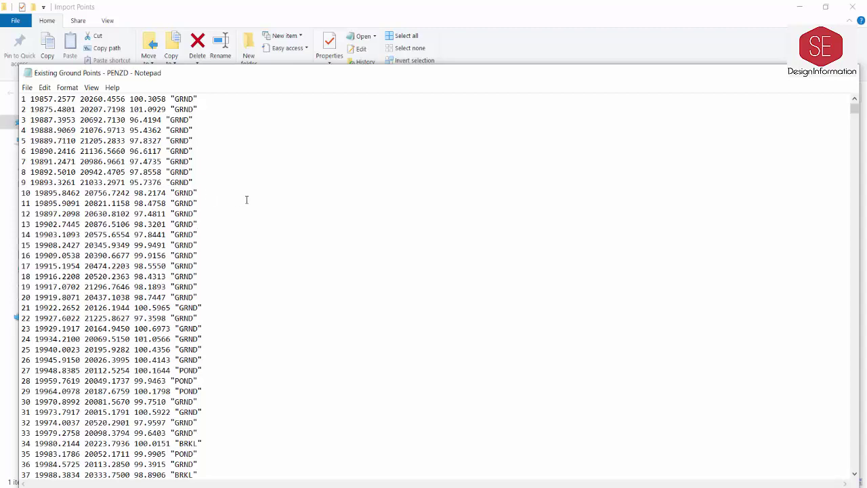
# Select and copy all 2405 PENZD point lines.
pyautogui.hotkey('ctrl', 'a')
pyautogui.rightClick(141, 145)
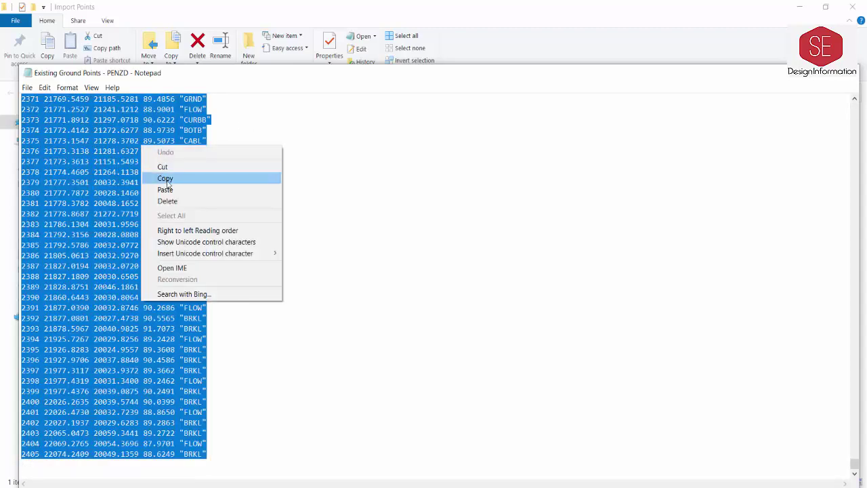
pyautogui.click(166, 179)
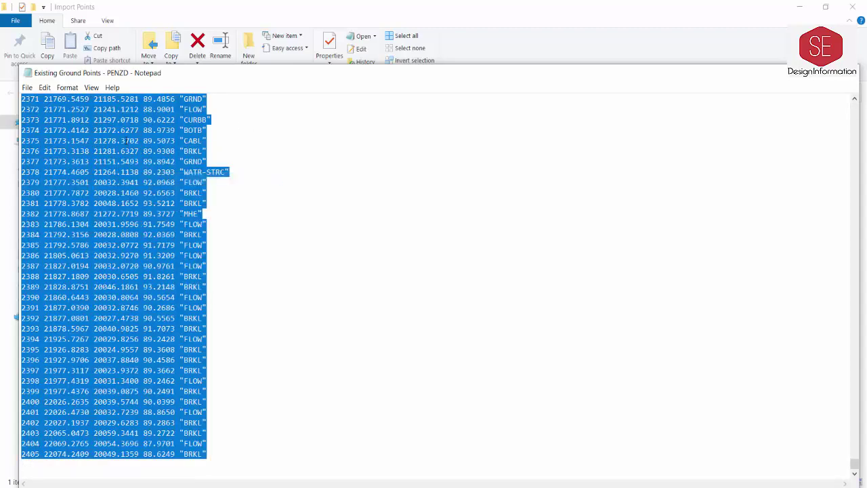
# Launch Microsoft Excel from the Start search.
pyautogui.press('super+Up')
pyautogui.press('super')
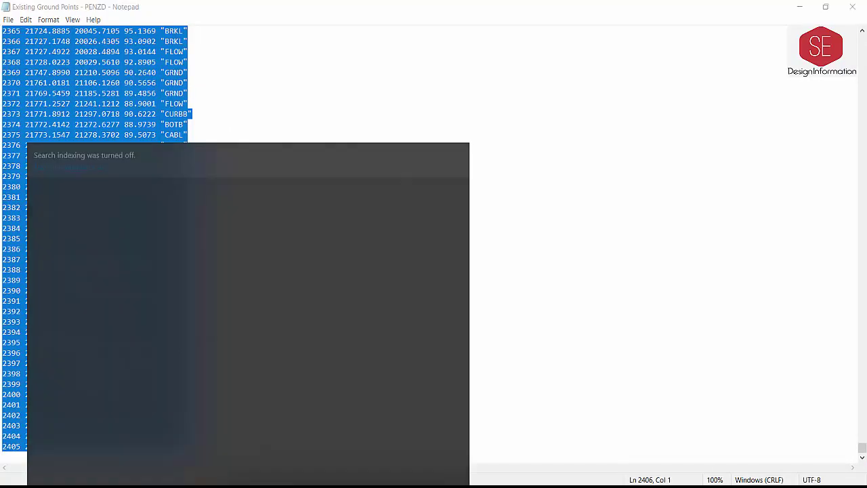
pyautogui.write('e')
pyautogui.click(118, 243)
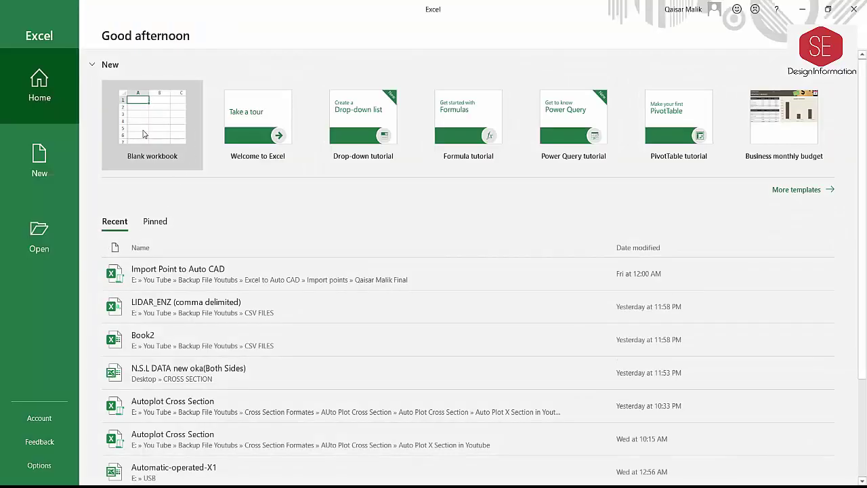
# Paste the copied point lines into cell A4 of a new blank workbook.
pyautogui.click(143, 134)
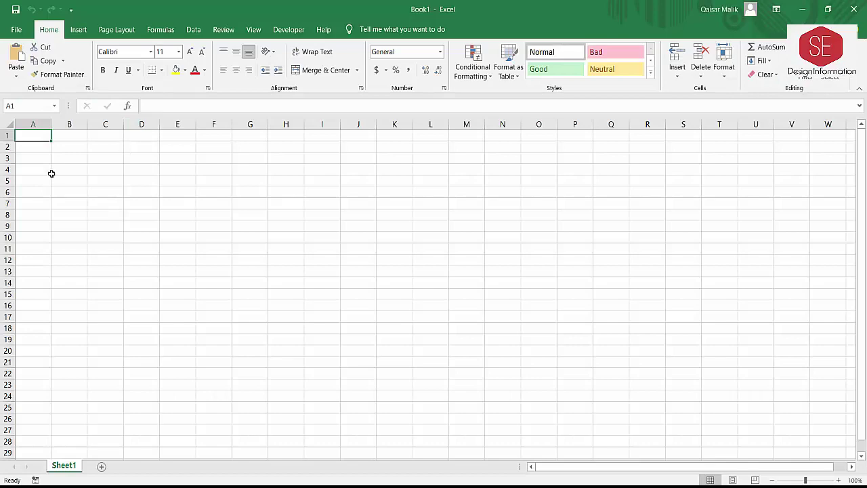
pyautogui.click(49, 171)
pyautogui.rightClick(35, 167)
pyautogui.click(43, 217)
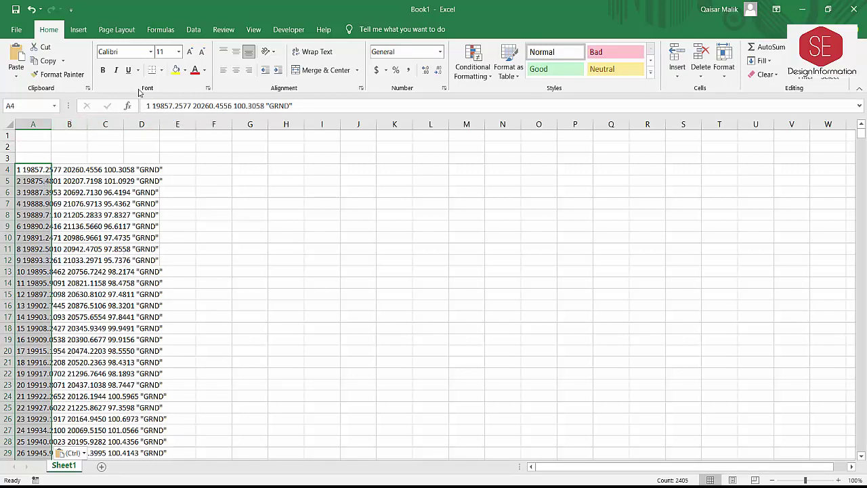
pyautogui.click(197, 32)
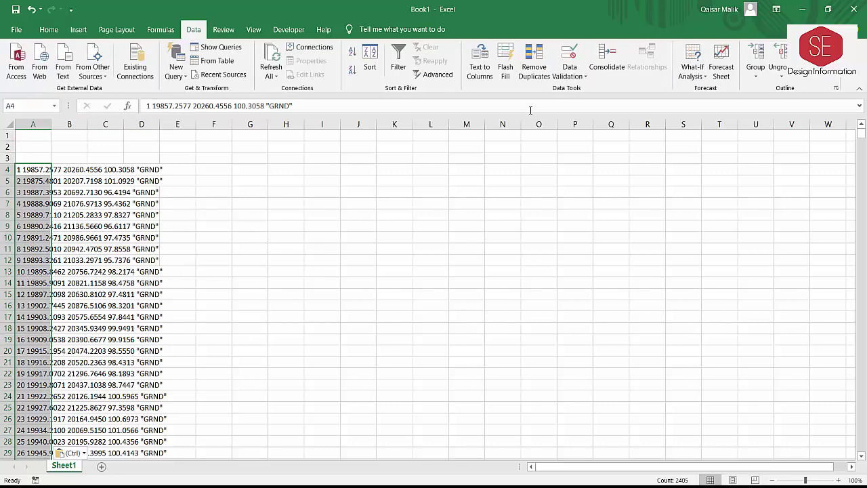
# Start Text to Columns on the pasted lines with the Delimited data type.
pyautogui.click(472, 60)
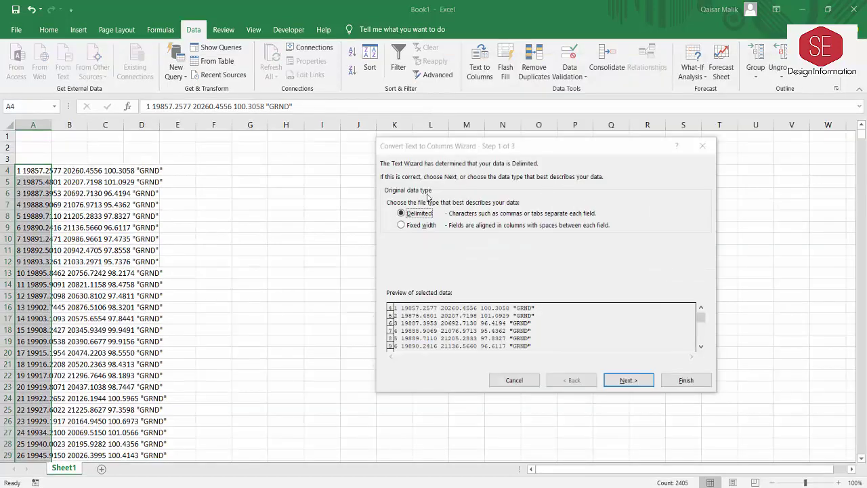
pyautogui.click(416, 215)
pyautogui.click(636, 380)
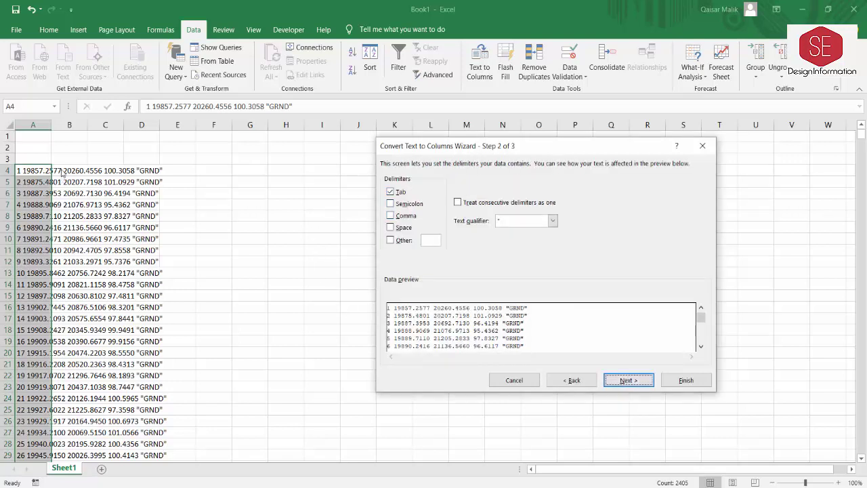
# Split on spaces, treating consecutive delimiters as one, and finish the conversion.
pyautogui.click(399, 229)
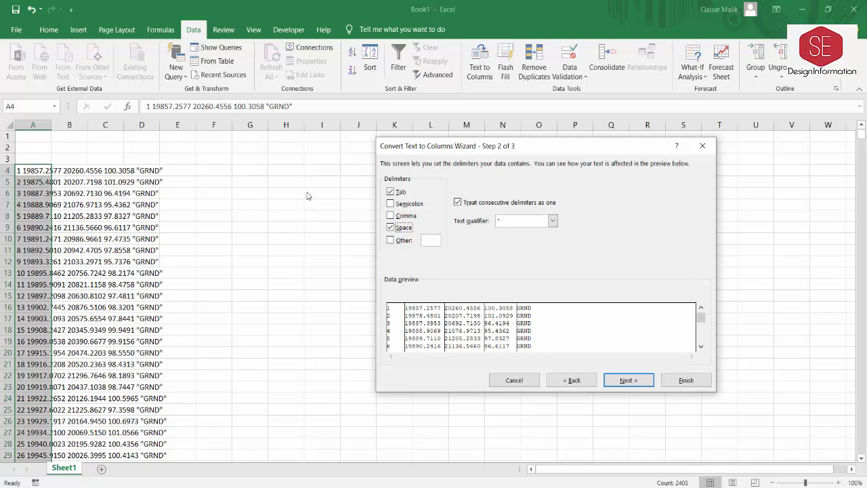
pyautogui.click(391, 216)
pyautogui.click(391, 227)
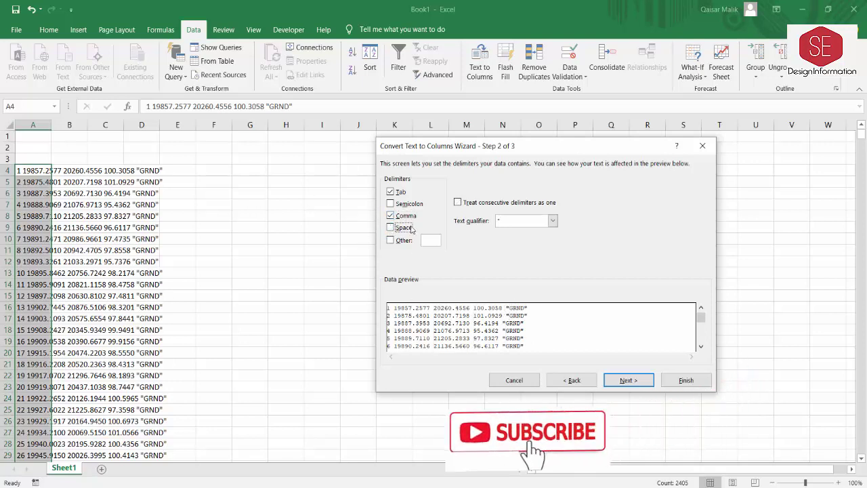
pyautogui.click(390, 228)
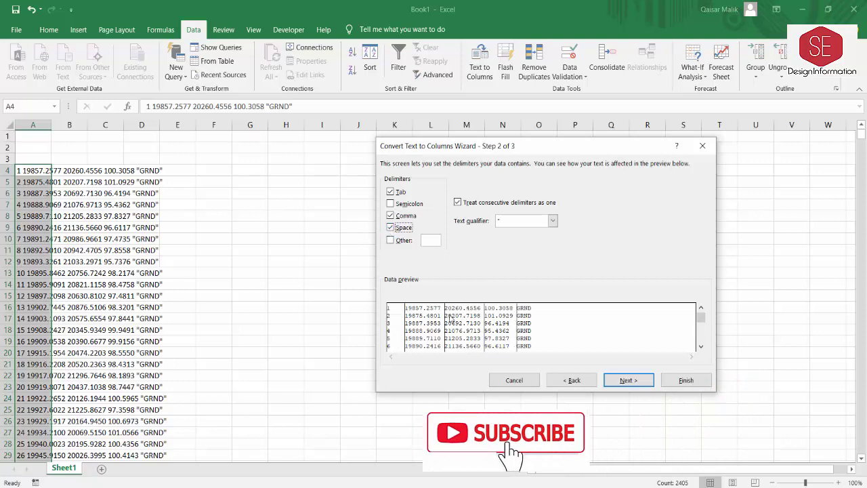
pyautogui.click(391, 215)
pyautogui.click(390, 228)
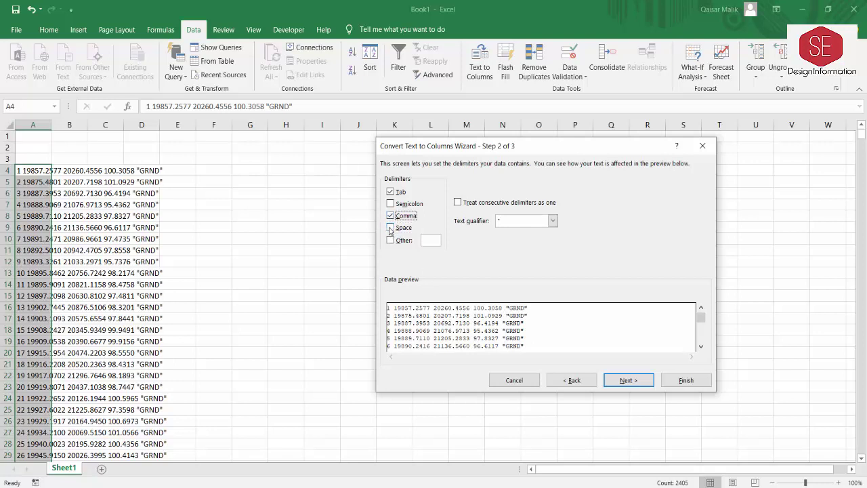
pyautogui.click(391, 215)
pyautogui.click(389, 227)
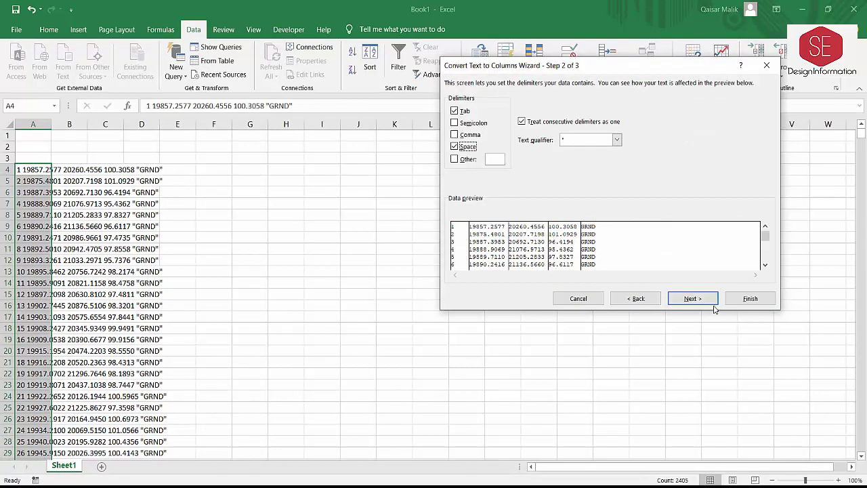
pyautogui.click(694, 301)
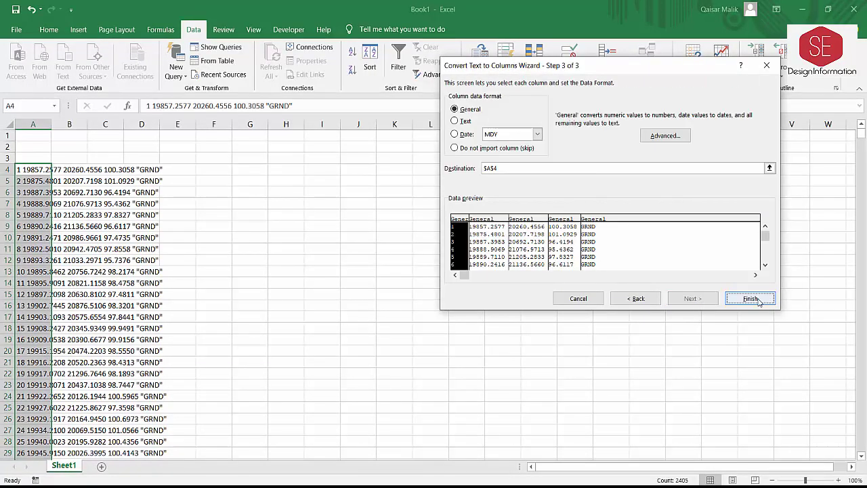
pyautogui.click(757, 301)
# Check the split easting, elevation and description values in row 4.
pyautogui.click(425, 290)
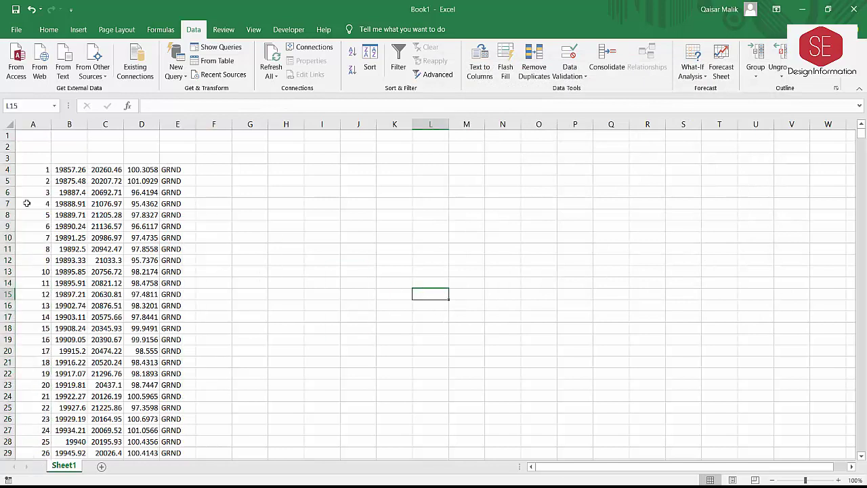
pyautogui.click(68, 174)
pyautogui.click(139, 171)
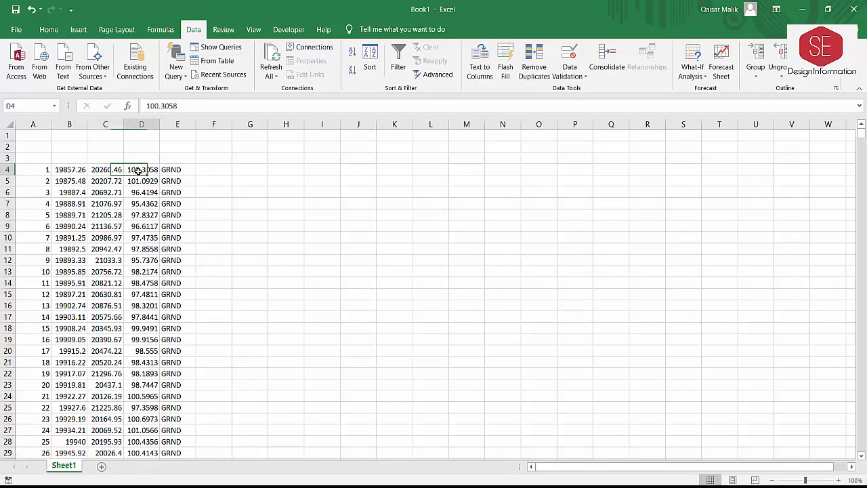
pyautogui.click(171, 174)
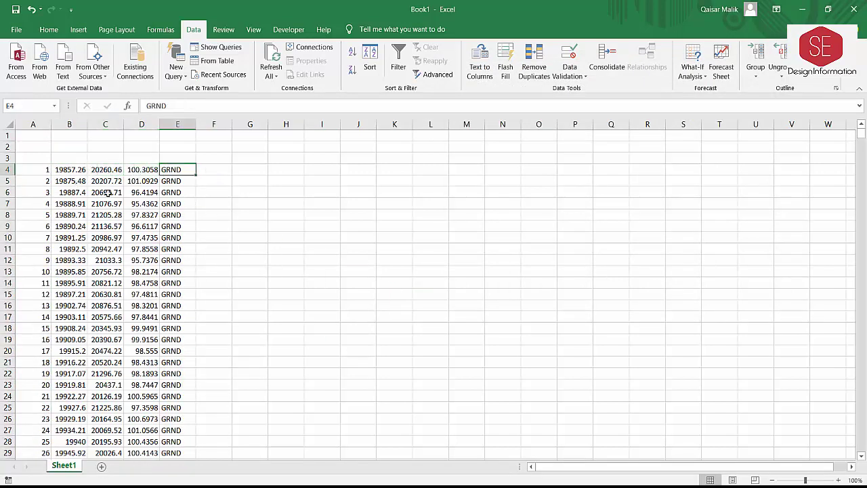
# Enter headers PINT NO, EASTING, NORTHING, ELEVATION and DESRIPTION in A3:E3.
pyautogui.click(33, 157)
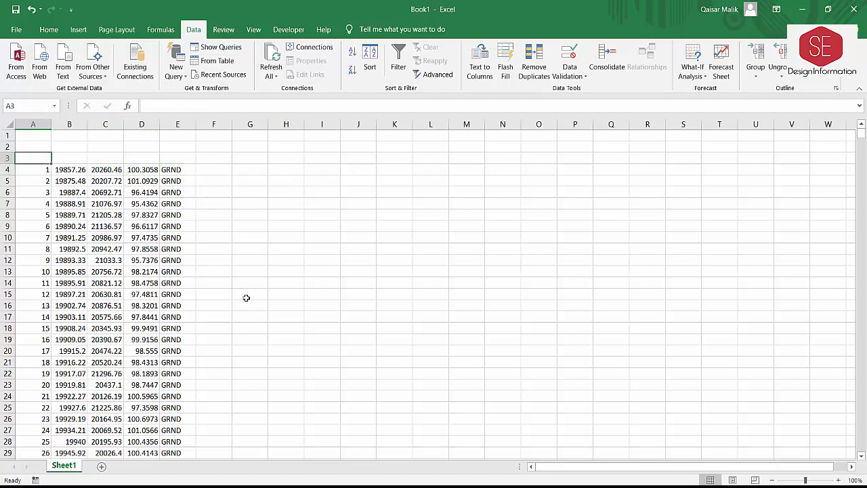
pyautogui.write('pOIN')
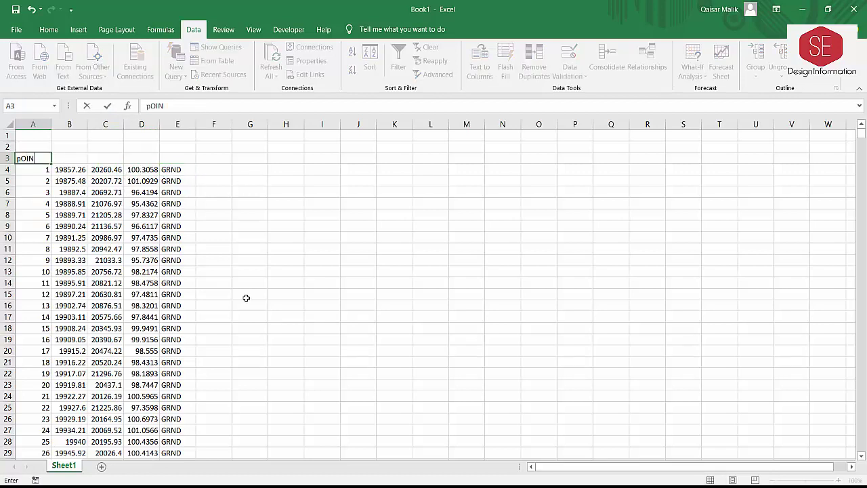
pyautogui.press('BackSpace')
pyautogui.press('BackSpace')
pyautogui.press('BackSpace')
pyautogui.write('PINT NO')
pyautogui.press('Tab')
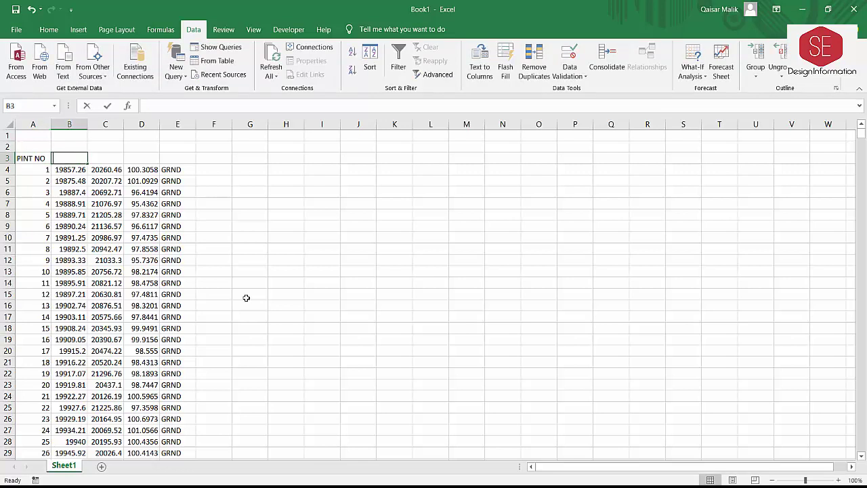
pyautogui.write('EASTING')
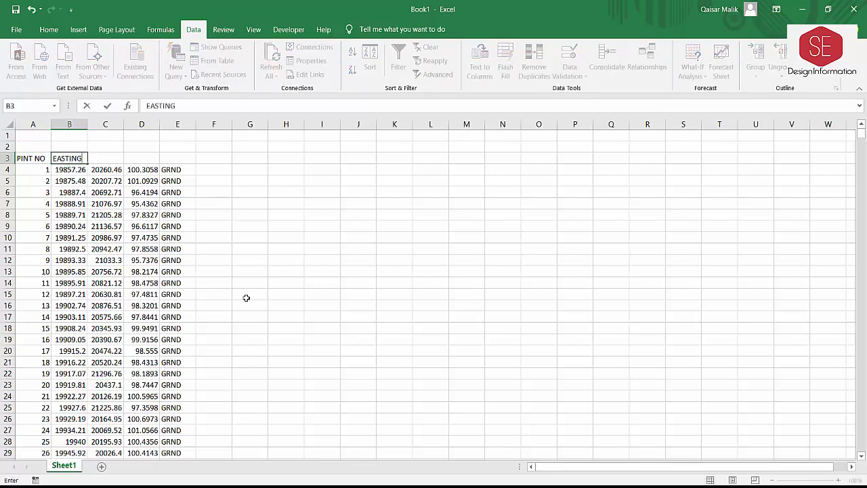
pyautogui.press('Tab')
pyautogui.write('NO')
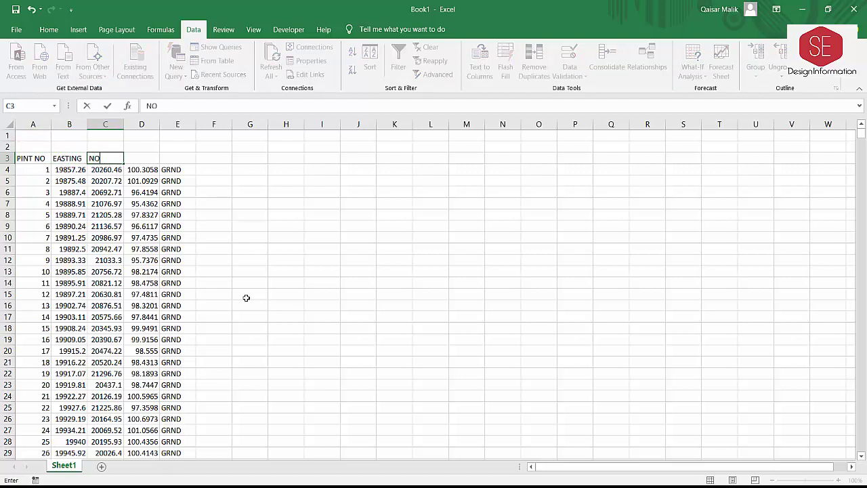
pyautogui.write('RTHING')
pyautogui.press('Tab')
pyautogui.write('E')
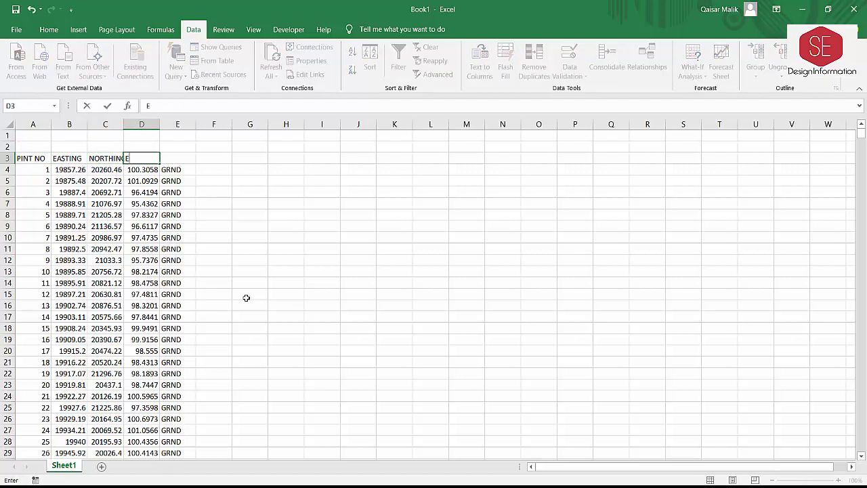
pyautogui.write('VATION')
pyautogui.press('Tab')
pyautogui.write('DES')
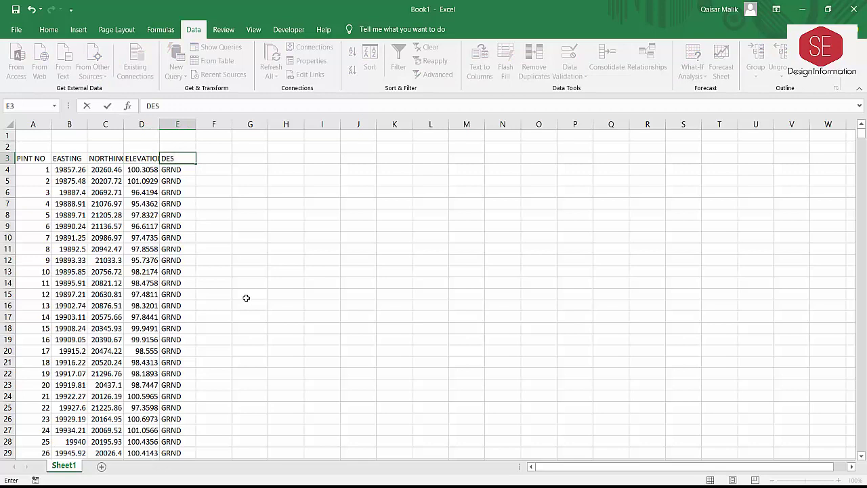
pyautogui.write('RIPTION')
pyautogui.click(247, 314)
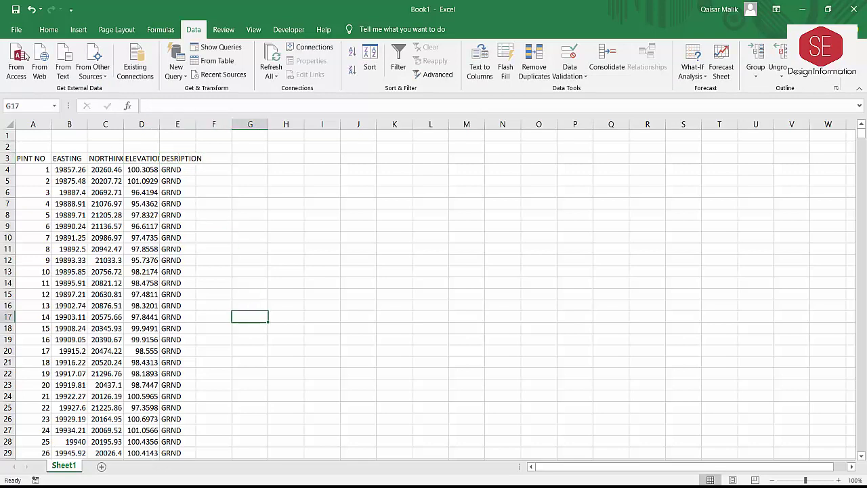
# AutoFit columns A through E to their contents.
pyautogui.doubleClick(50, 124)
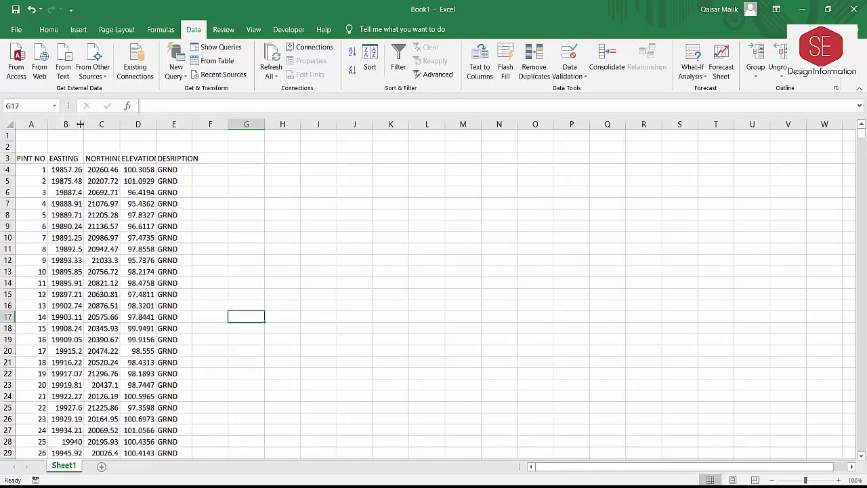
pyautogui.doubleClick(84, 124)
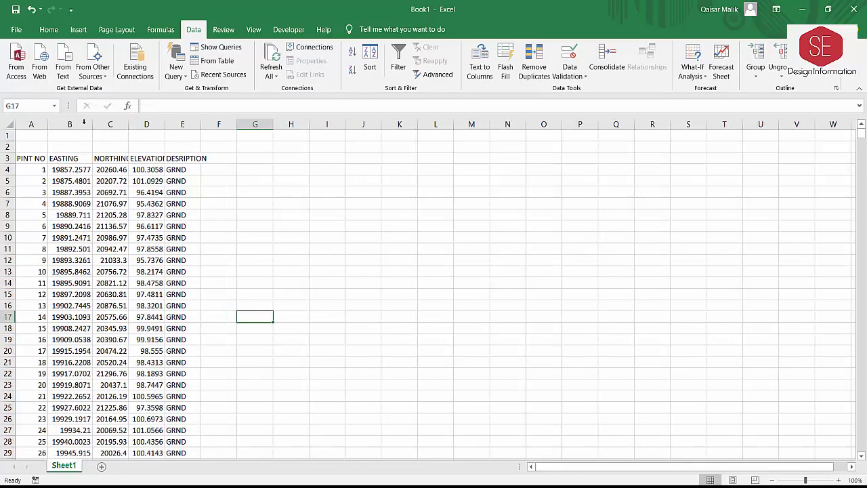
pyautogui.doubleClick(128, 124)
pyautogui.doubleClick(170, 124)
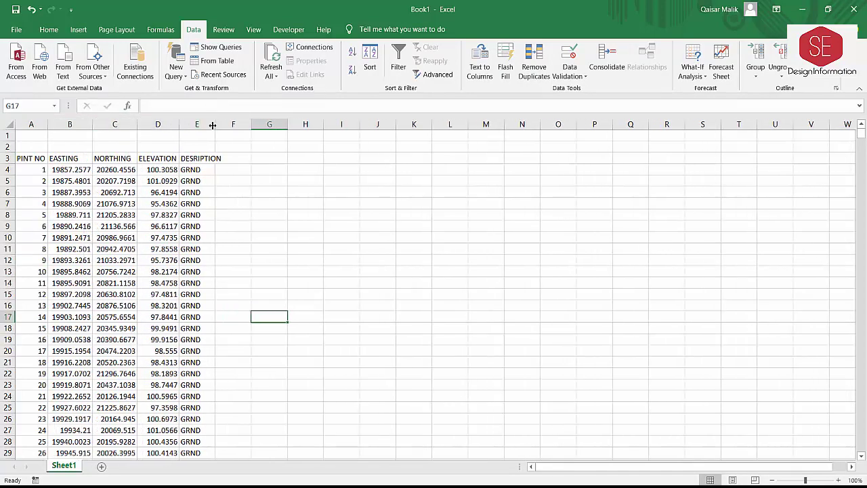
pyautogui.doubleClick(215, 124)
# Review point 1's easting, northing and elevation in B4, C4 and D4.
pyautogui.click(265, 169)
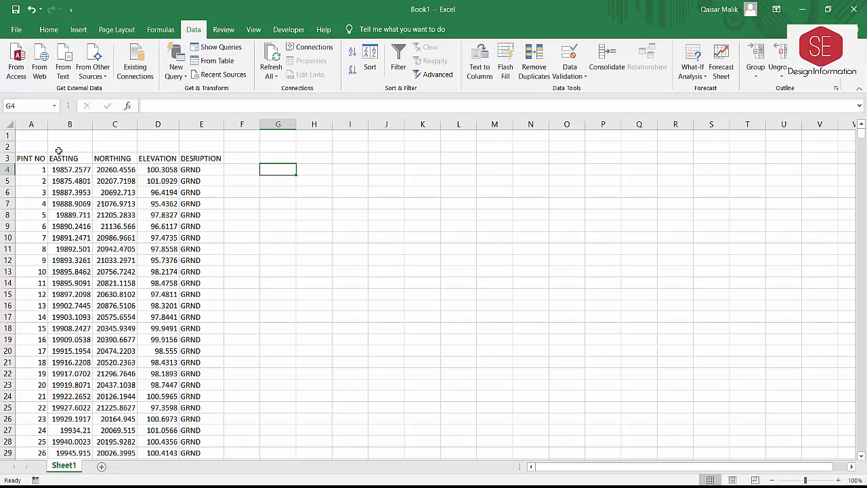
pyautogui.click(58, 172)
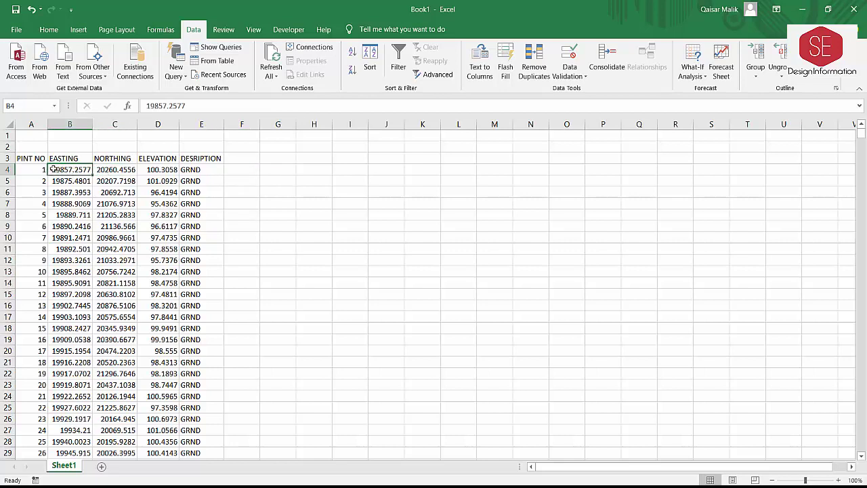
pyautogui.click(116, 172)
pyautogui.click(152, 172)
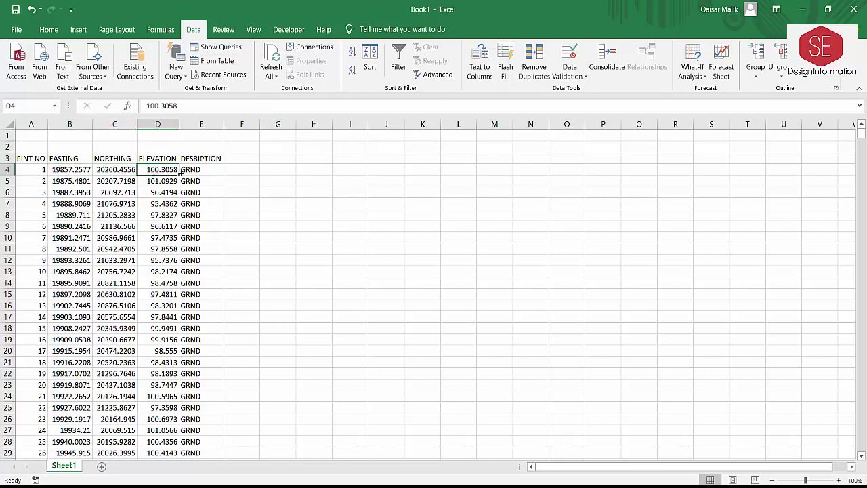
# Enter =B4&","&C4&","&D4 in G4 to join the coordinates with commas.
pyautogui.click(277, 176)
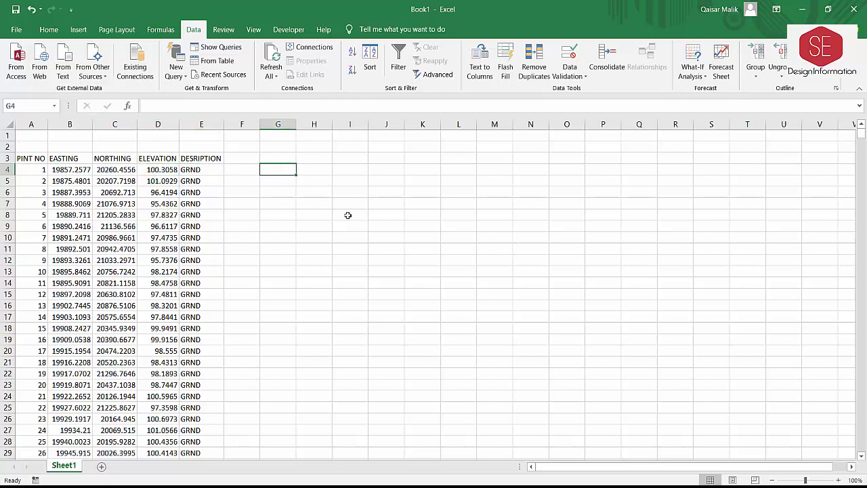
pyautogui.write('=')
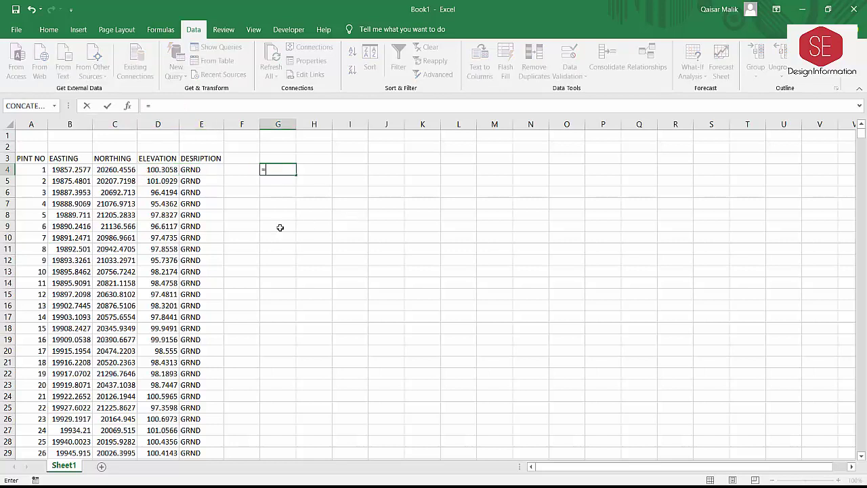
pyautogui.click(65, 170)
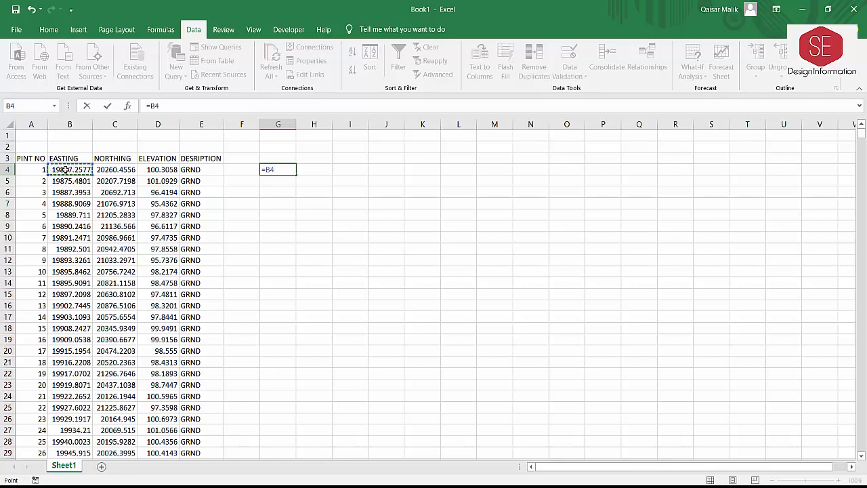
pyautogui.write('&","&')
pyautogui.click(108, 170)
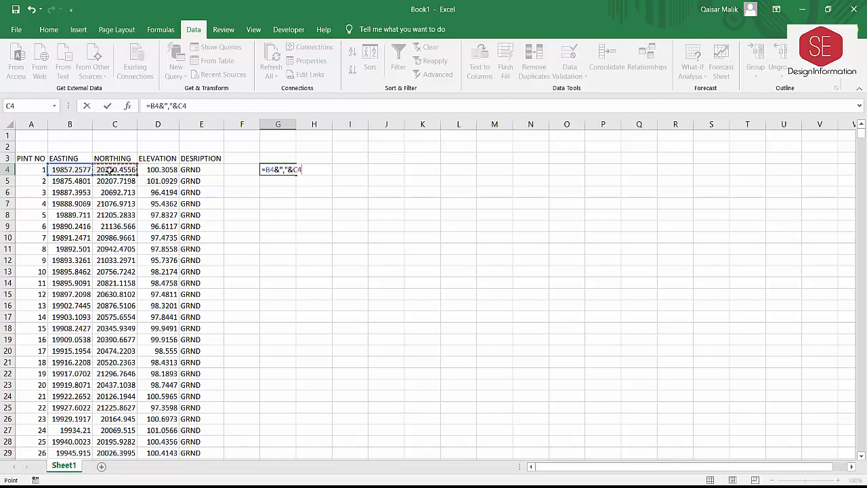
pyautogui.write('&","&')
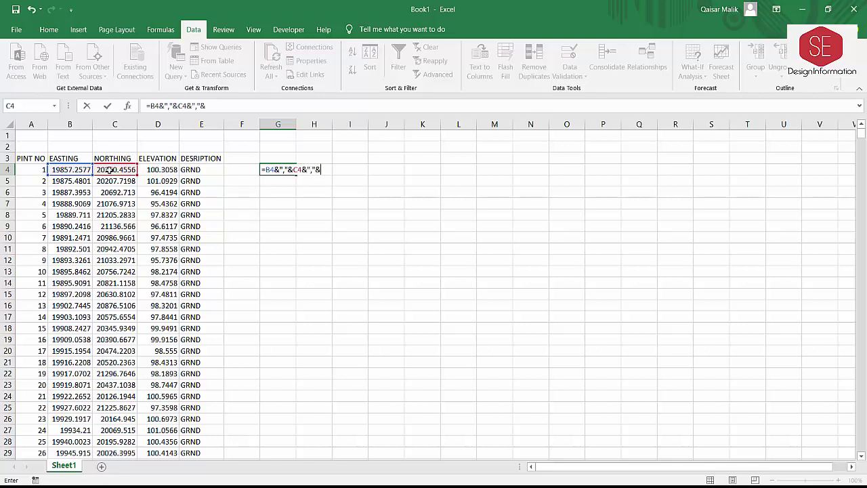
pyautogui.click(161, 170)
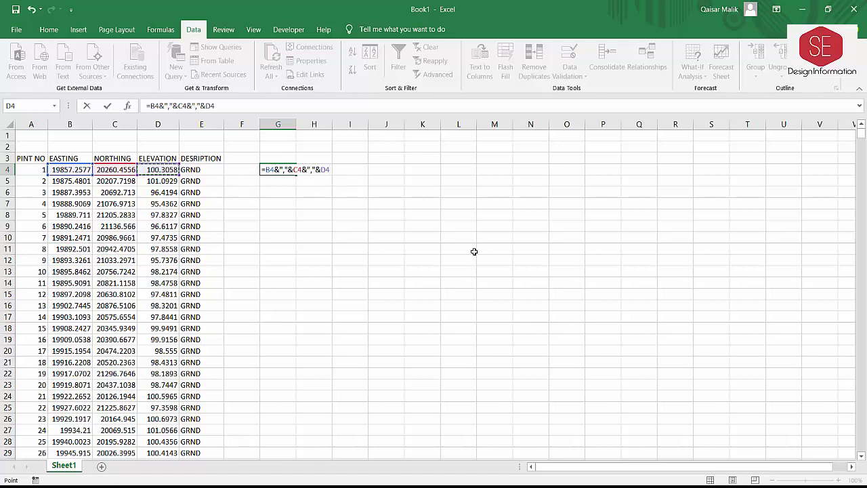
pyautogui.press('Return')
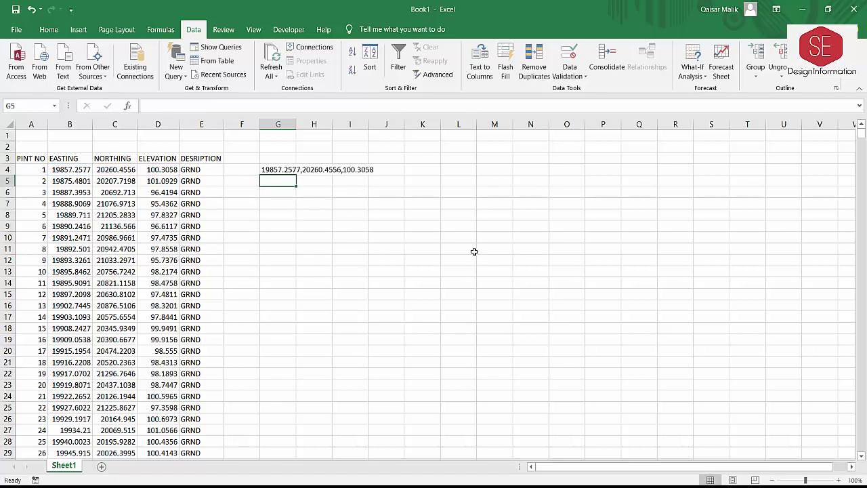
# Widen column G to fit 19857.2577,20260.4556,100.3058 and recheck the G4 formula.
pyautogui.doubleClick(296, 124)
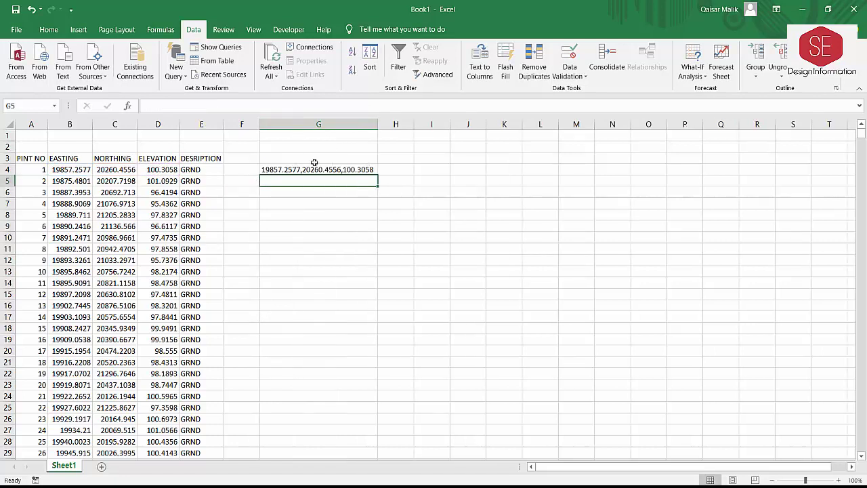
pyautogui.click(352, 169)
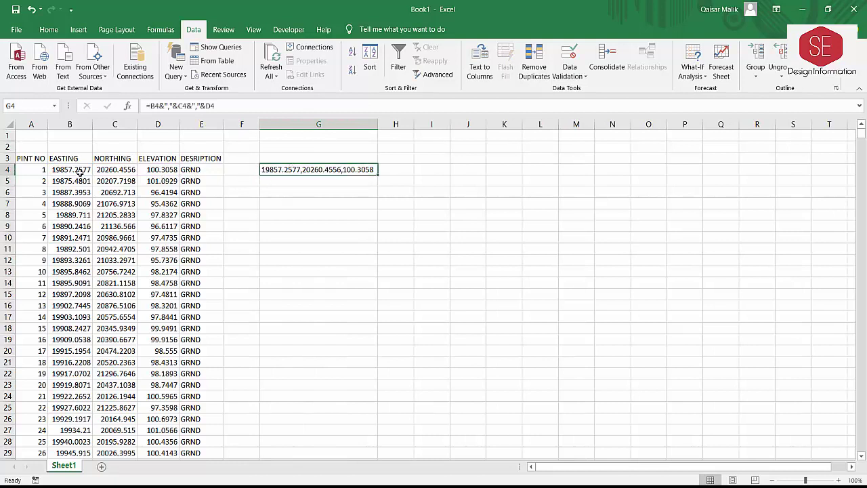
pyautogui.doubleClick(267, 169)
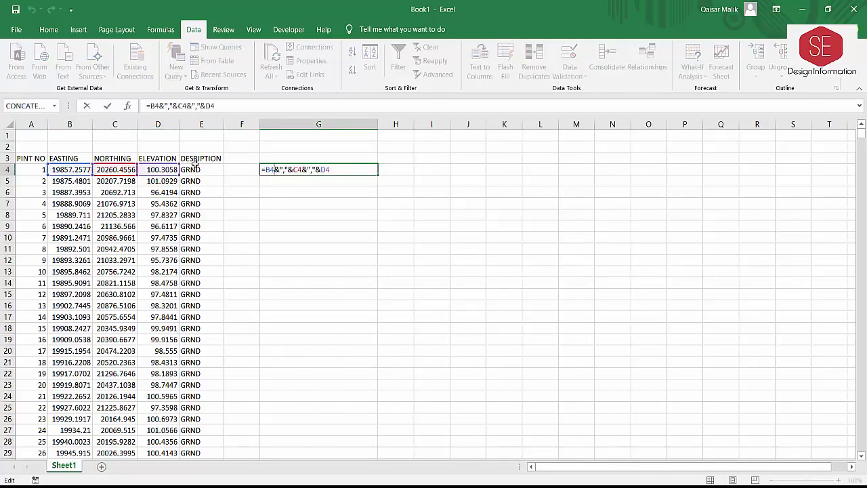
pyautogui.press('Escape')
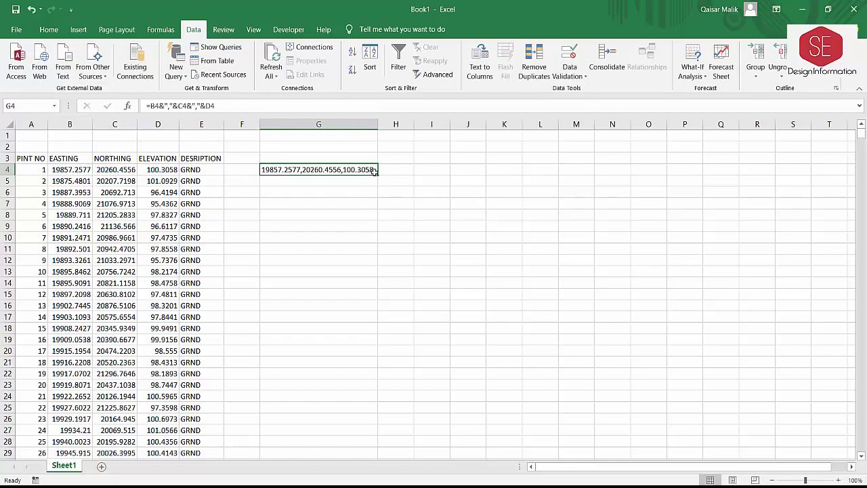
# Fill the G4 joined-coordinate formula down column G to row 2408 for all points.
pyautogui.moveTo(374, 172)
pyautogui.mouseDown()
pyautogui.moveTo(377, 357)
pyautogui.moveTo(381, 323)
pyautogui.moveTo(360, 481)
pyautogui.moveTo(358, 435)
pyautogui.moveTo(357, 447)
pyautogui.mouseUp()
pyautogui.scroll(9, 345, 255)
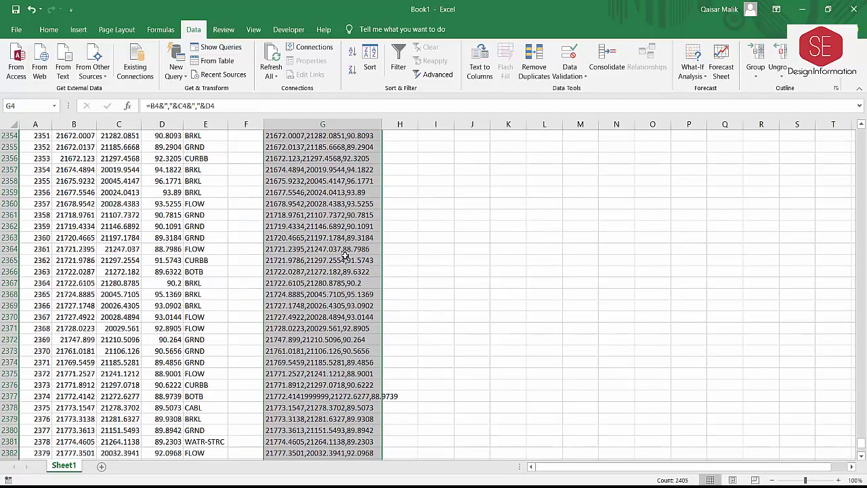
pyautogui.scroll(10, 345, 255)
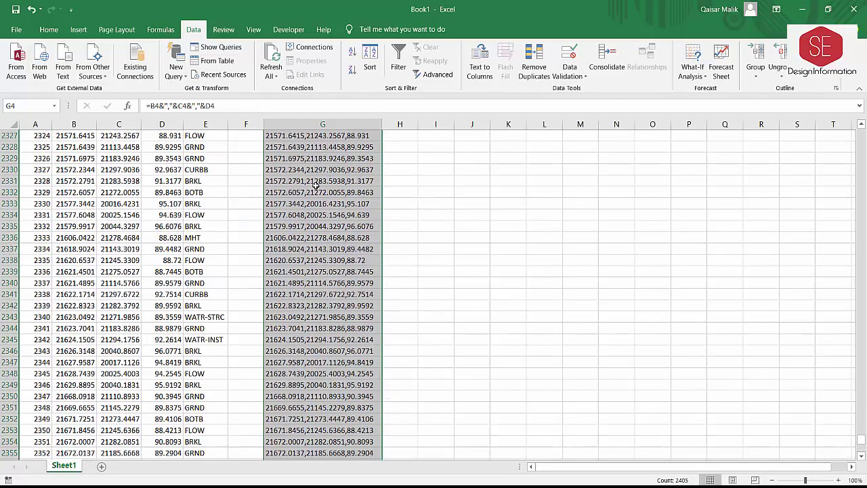
pyautogui.scroll(11, 317, 172)
pyautogui.scroll(7, 318, 175)
pyautogui.scroll(7, 324, 179)
# Copy the filled column G of combined coordinates.
pyautogui.rightClick(326, 181)
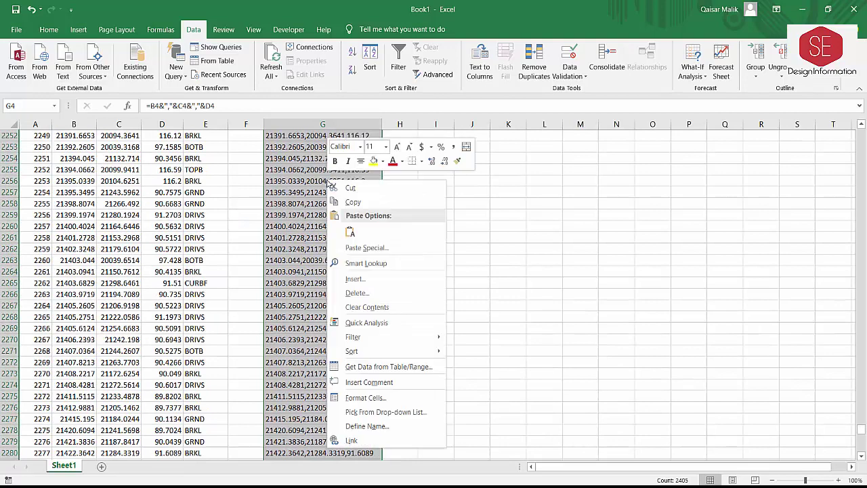
pyautogui.click(344, 202)
pyautogui.hotkey('ctrl', 'BackSpace')
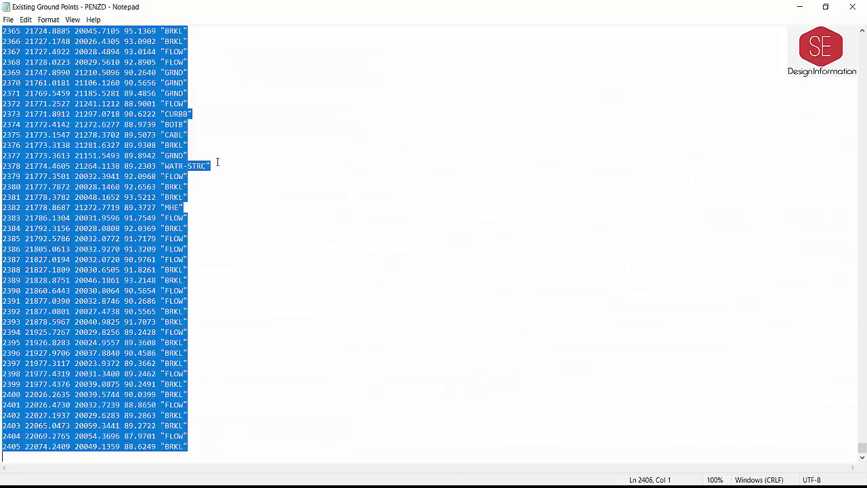
# Paste the 2405 comma-joined easting, northing, elevation lines into a new blank Notepad document.
pyautogui.click(218, 162)
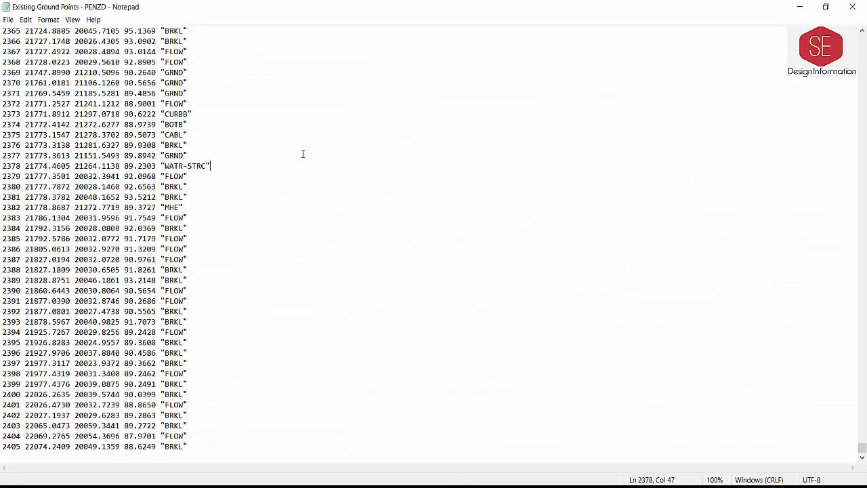
pyautogui.click(7, 20)
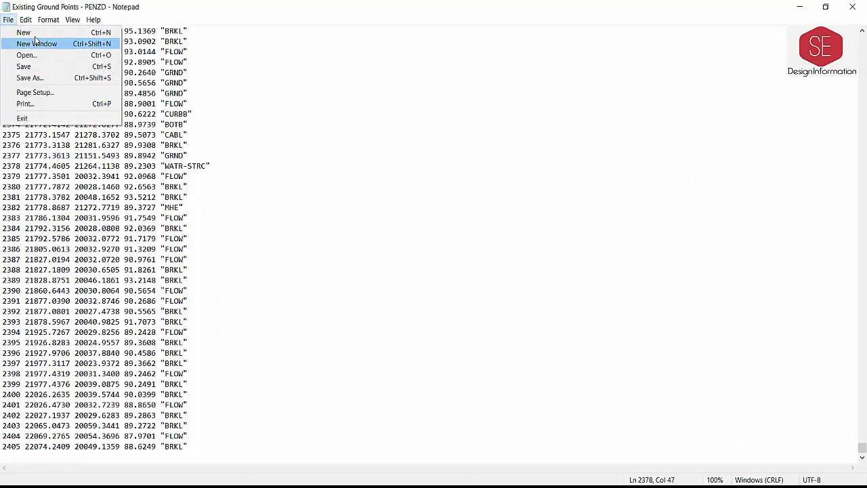
pyautogui.click(26, 33)
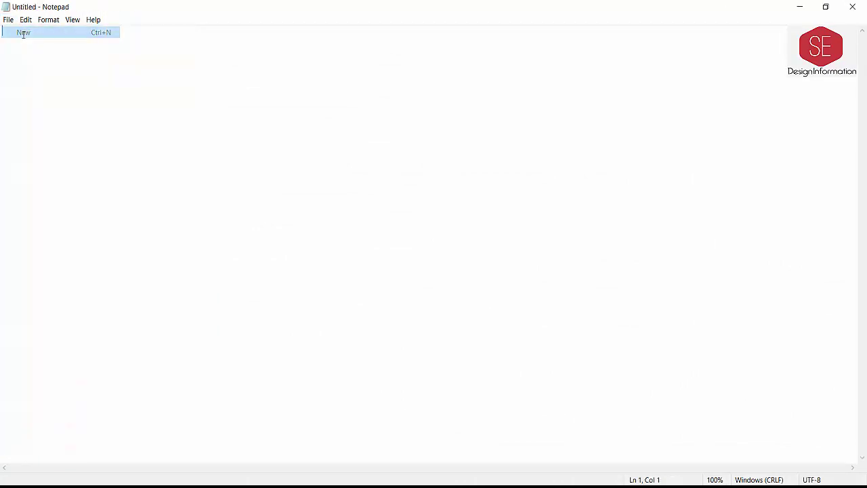
pyautogui.rightClick(60, 76)
pyautogui.click(98, 119)
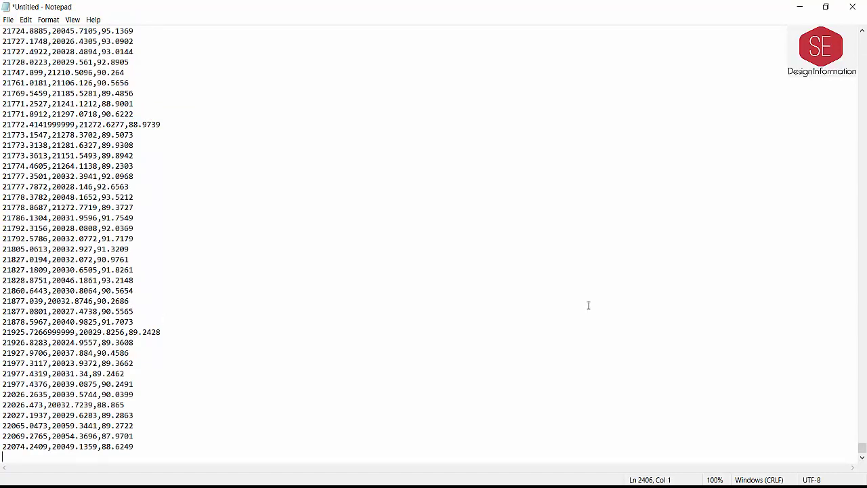
pyautogui.moveTo(861, 448); pyautogui.dragTo(861, 41)
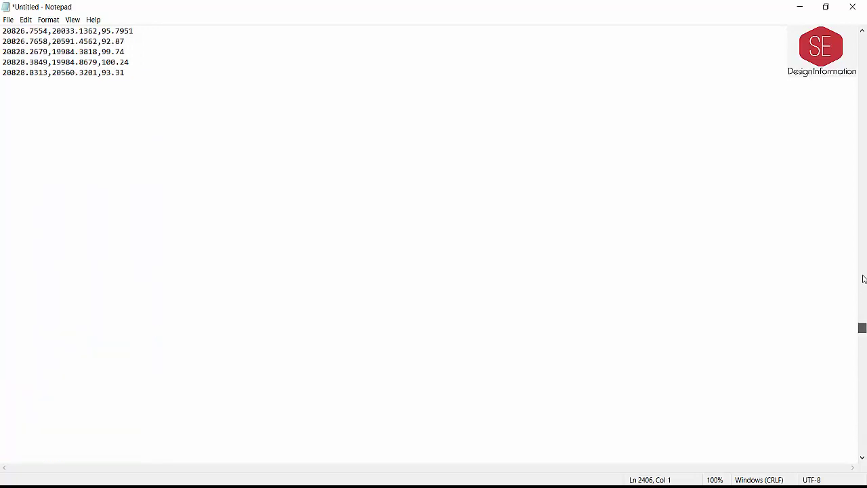
pyautogui.scroll(1, 861, 41)
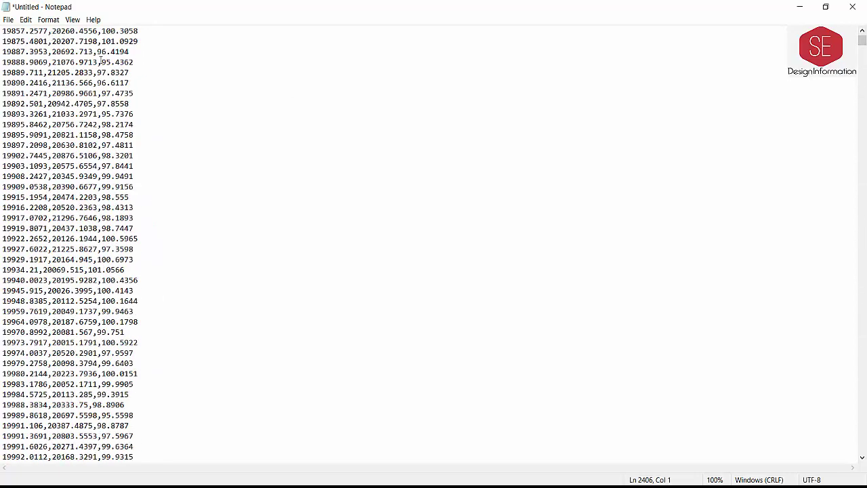
# Select the comma after the first easting in the pasted text.
pyautogui.click(124, 62)
pyautogui.moveTo(49, 31); pyautogui.dragTo(49, 41)
pyautogui.click(49, 31)
pyautogui.click(26, 20)
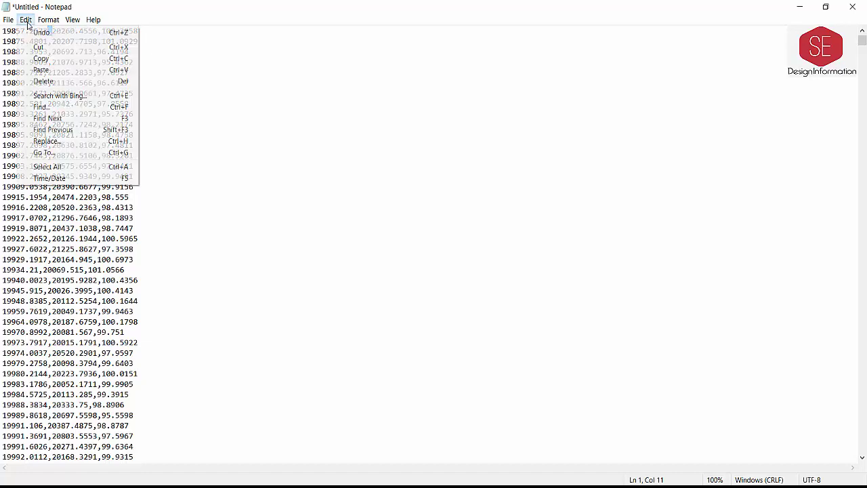
pyautogui.click(56, 142)
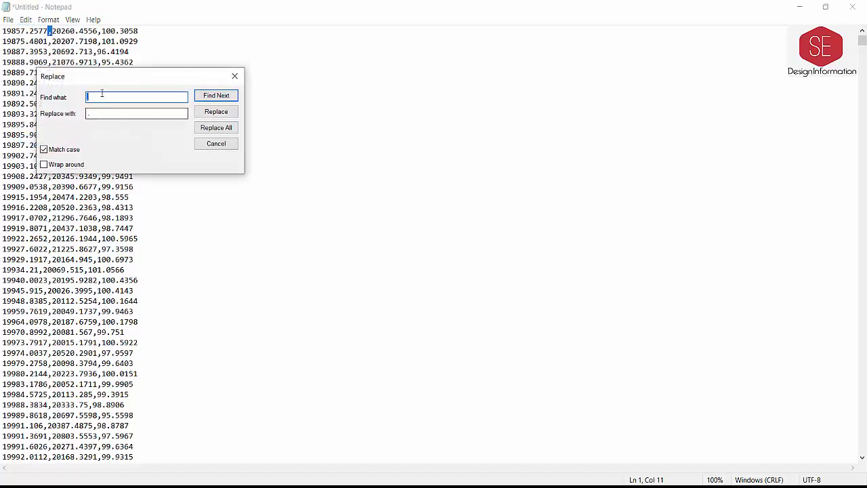
pyautogui.press('Tab')
pyautogui.write('.')
pyautogui.click(223, 129)
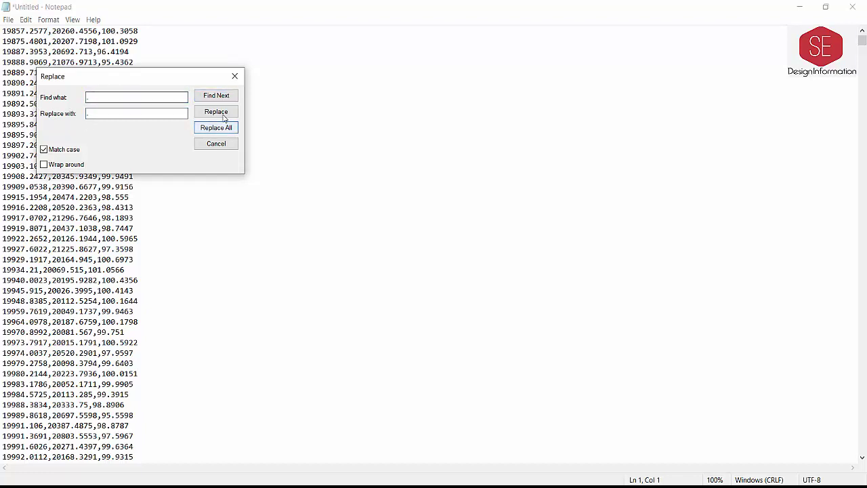
pyautogui.click(240, 79)
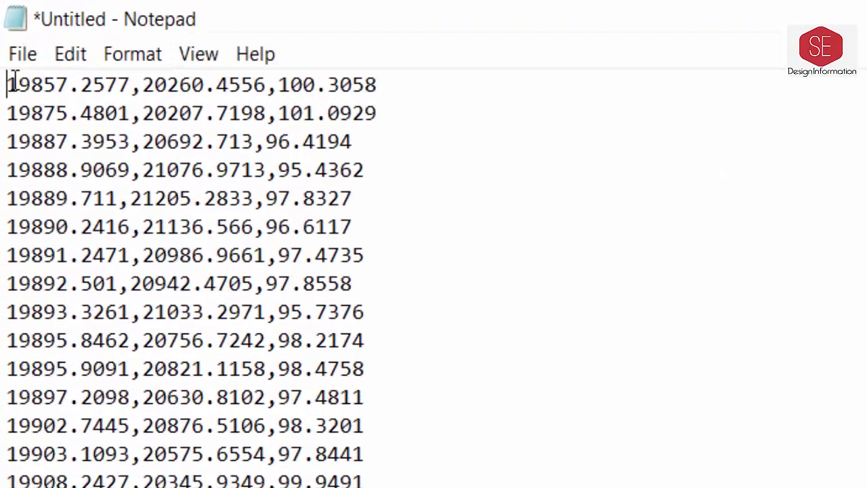
# Add a MULTIPLE POINT header line and save the list as DATA XYZ.SCR (All Files) in Import Points.
pyautogui.press('Return')
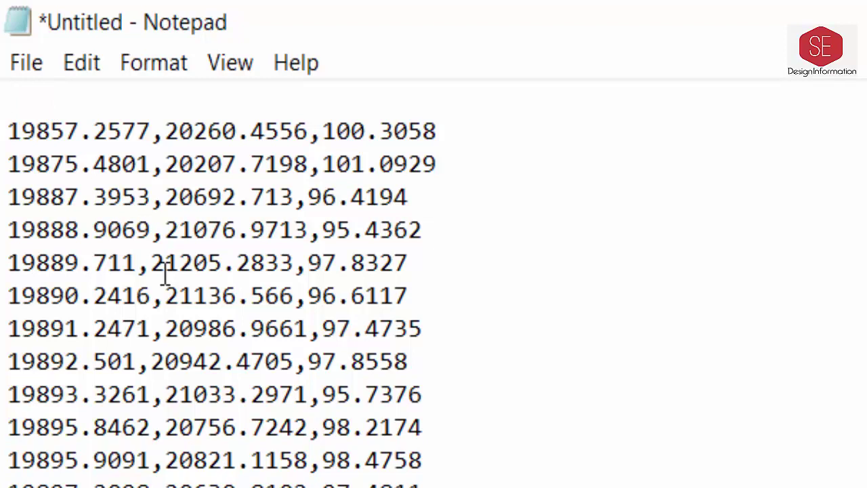
pyautogui.write('MUL')
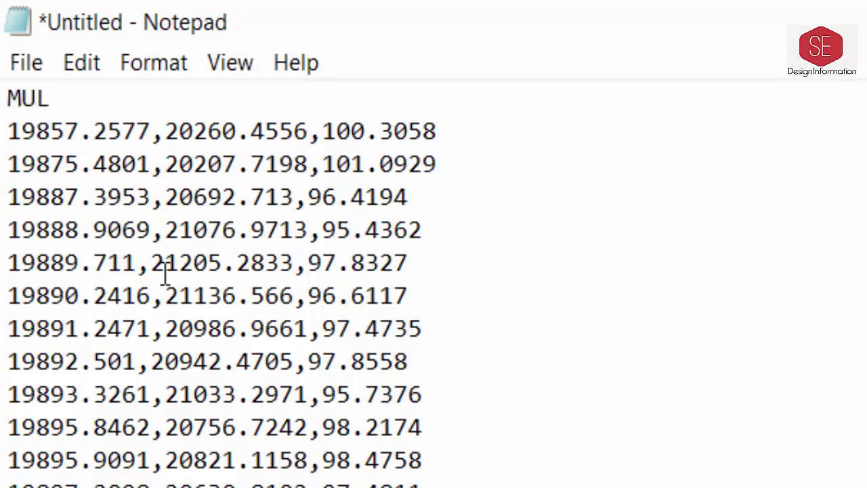
pyautogui.write('TIPLE')
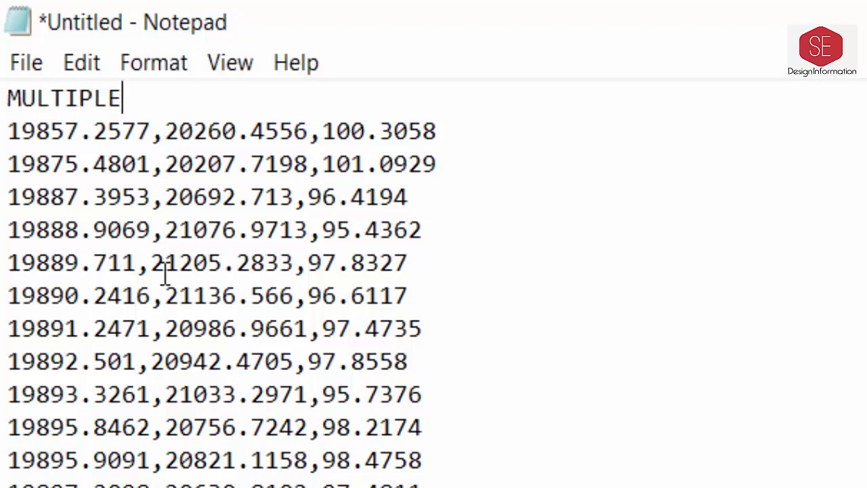
pyautogui.write(' POI')
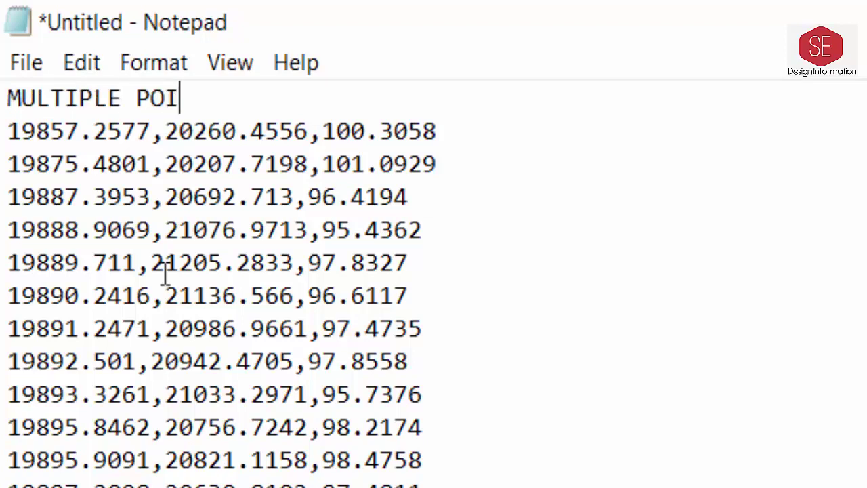
pyautogui.write('NT')
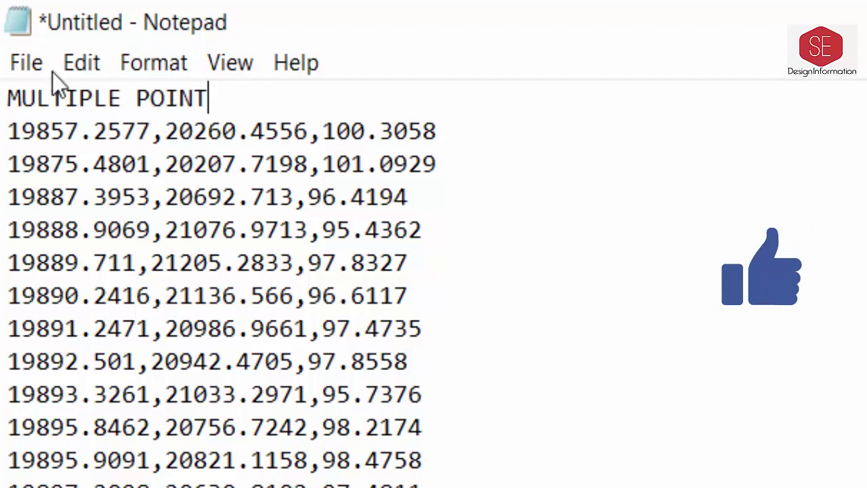
pyautogui.click(11, 68)
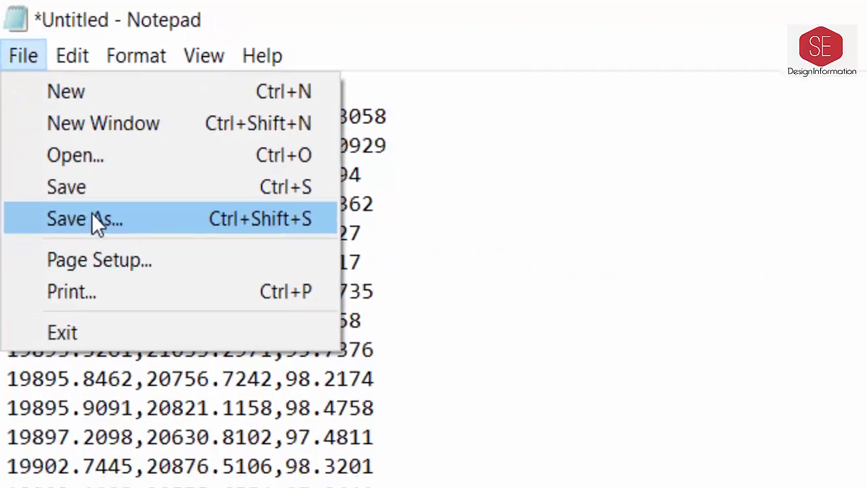
pyautogui.click(78, 246)
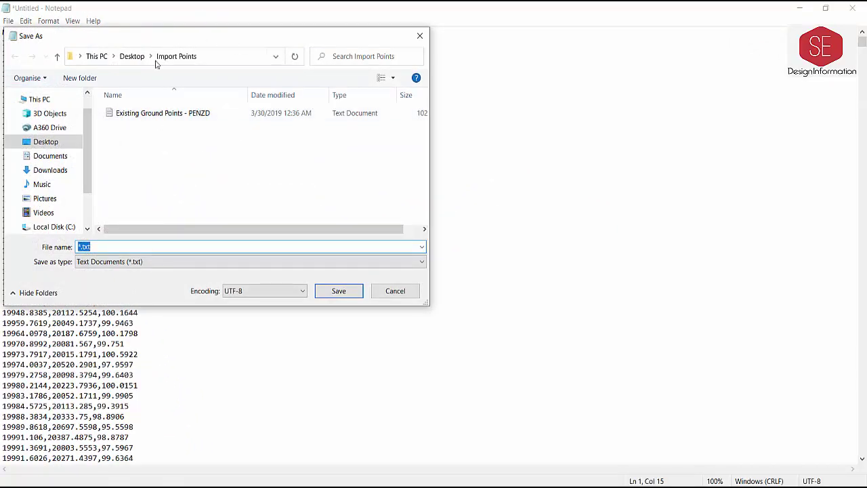
pyautogui.click(169, 263)
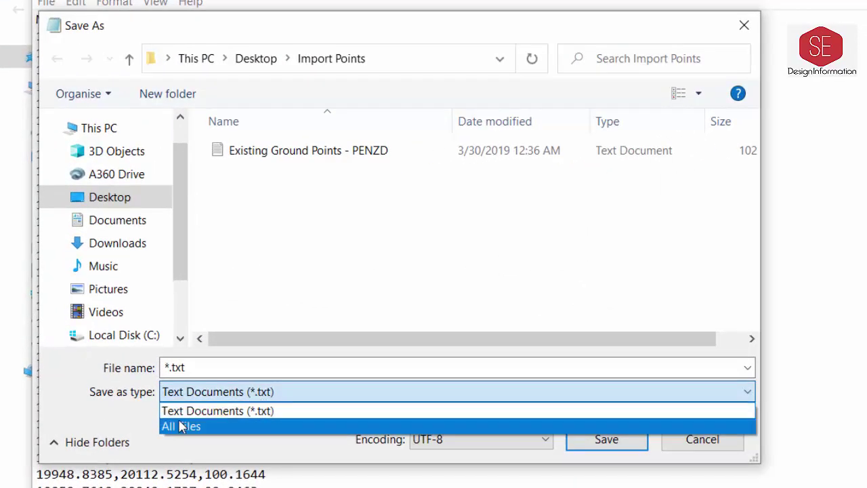
pyautogui.click(177, 425)
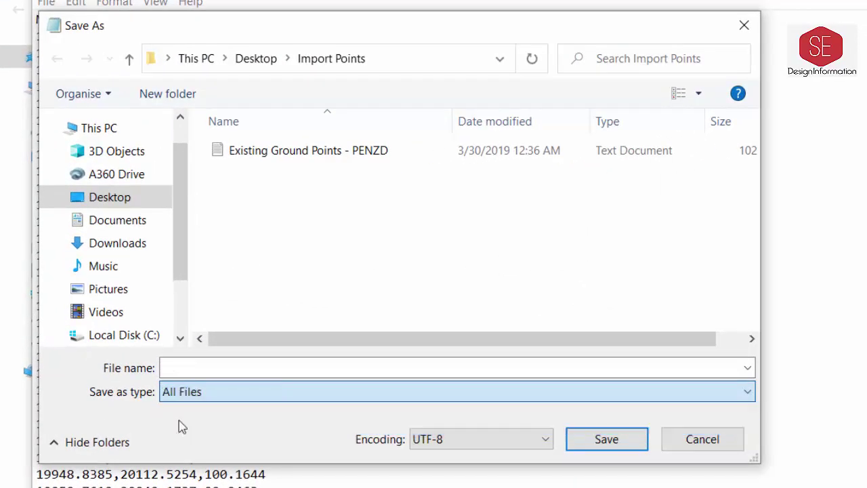
pyautogui.click(203, 366)
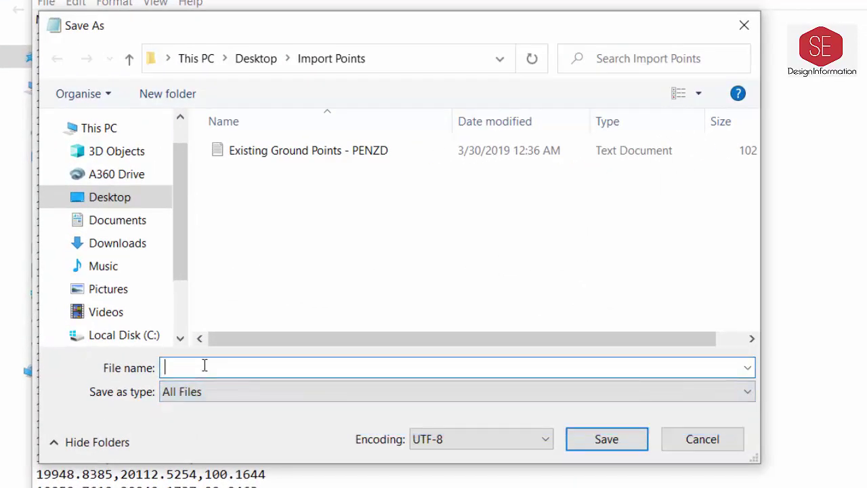
pyautogui.write('DATA ')
pyautogui.write('XY')
pyautogui.write('Z.')
pyautogui.write('S')
pyautogui.write('CR')
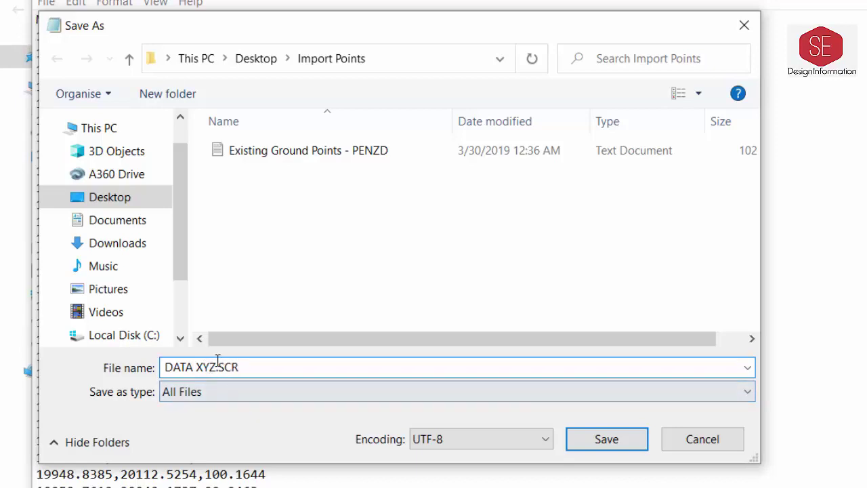
pyautogui.doubleClick(227, 367)
pyautogui.click(254, 367)
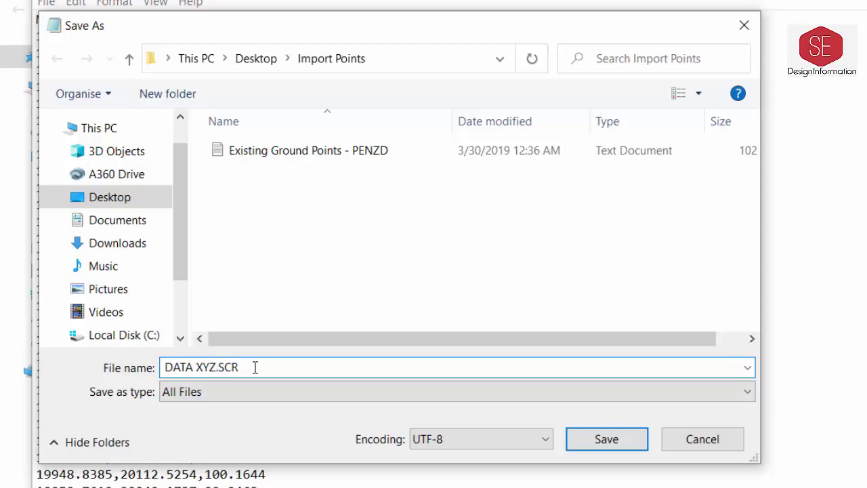
pyautogui.click(609, 441)
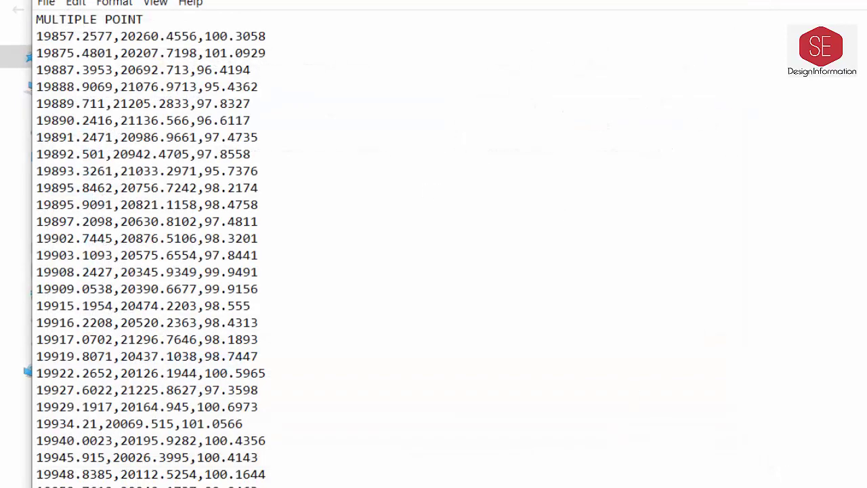
# Preview the DATA XYZ script, then start a new blank Drawing1 in AutoCAD.
pyautogui.click(262, 180)
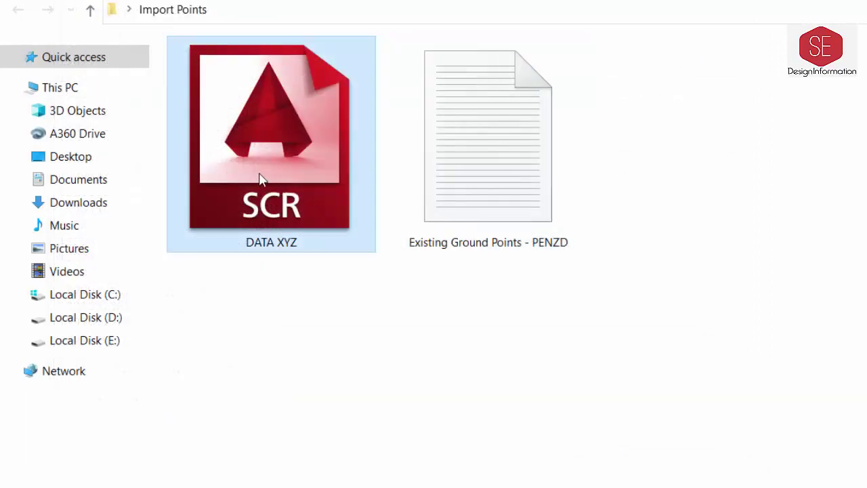
pyautogui.doubleClick(306, 178)
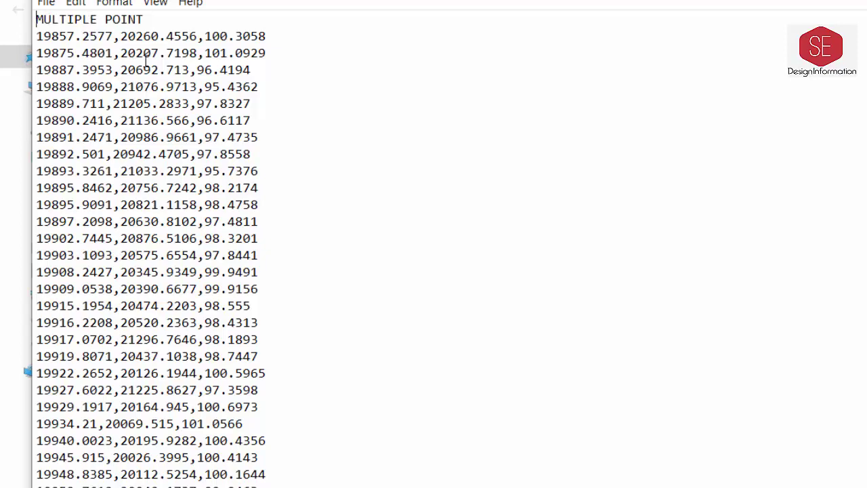
pyautogui.scroll(-8, 165, 279)
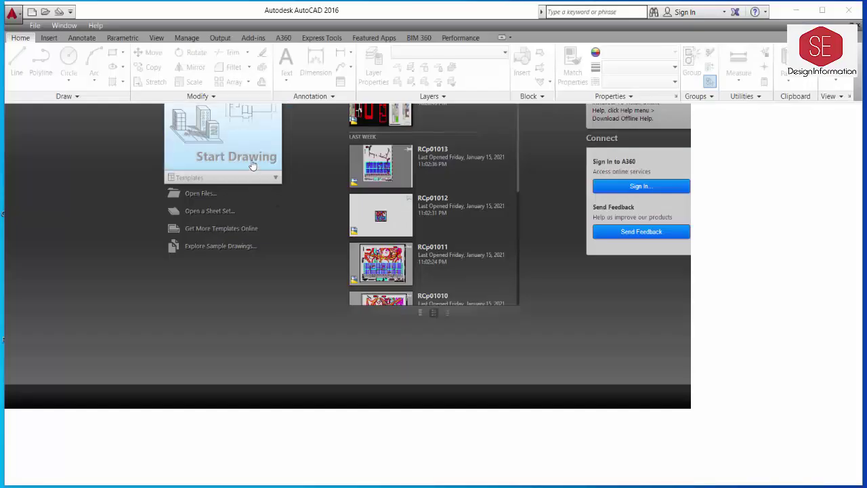
pyautogui.click(252, 165)
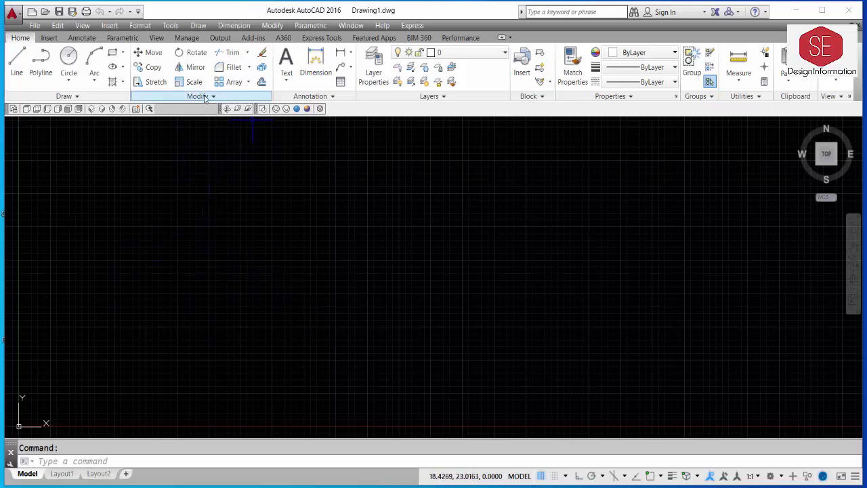
pyautogui.click(170, 26)
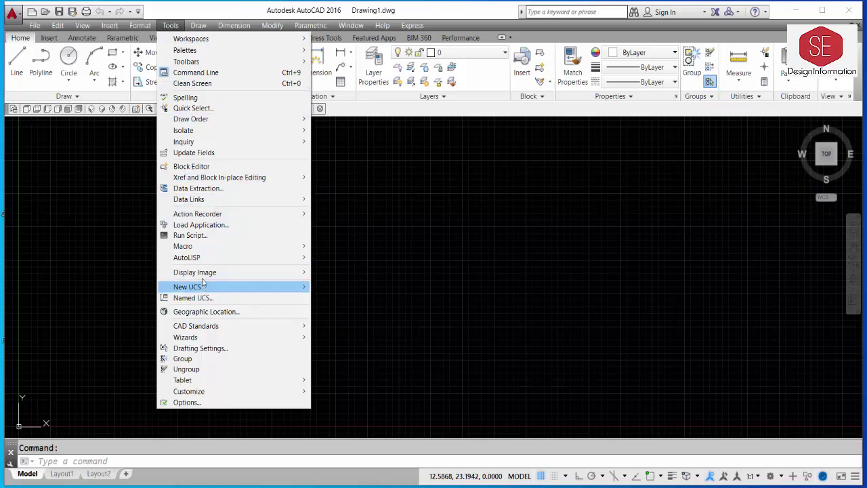
# Run the DATA XYZ script via Tools > Run Script to plot the survey points.
pyautogui.click(190, 235)
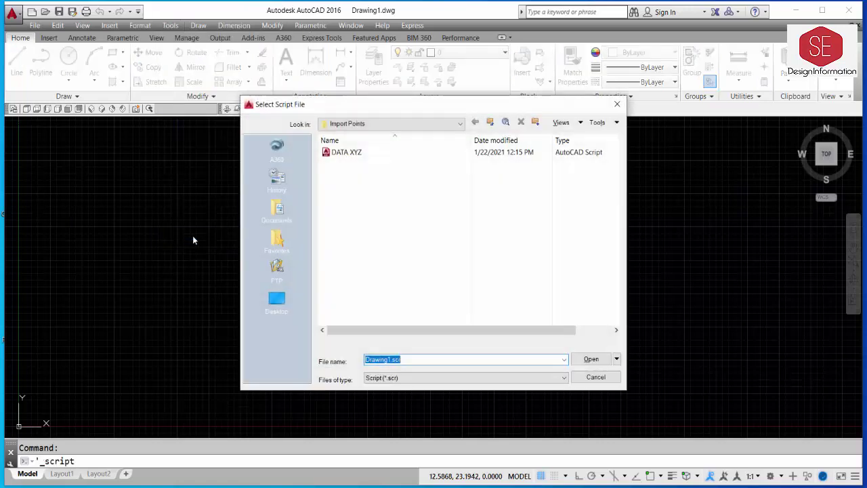
pyautogui.click(344, 153)
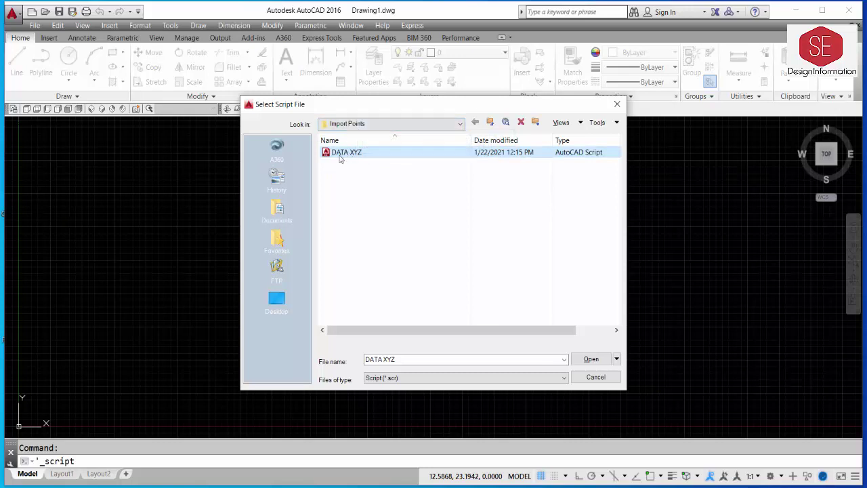
pyautogui.click(346, 178)
pyautogui.doubleClick(336, 153)
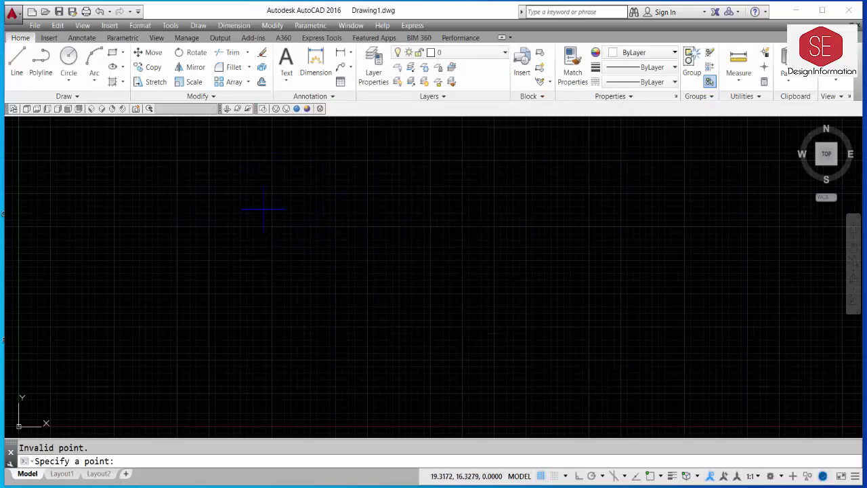
# Cancel the leftover point prompt and zoom extents to show all plotted points.
pyautogui.press('Escape')
pyautogui.write('Z')
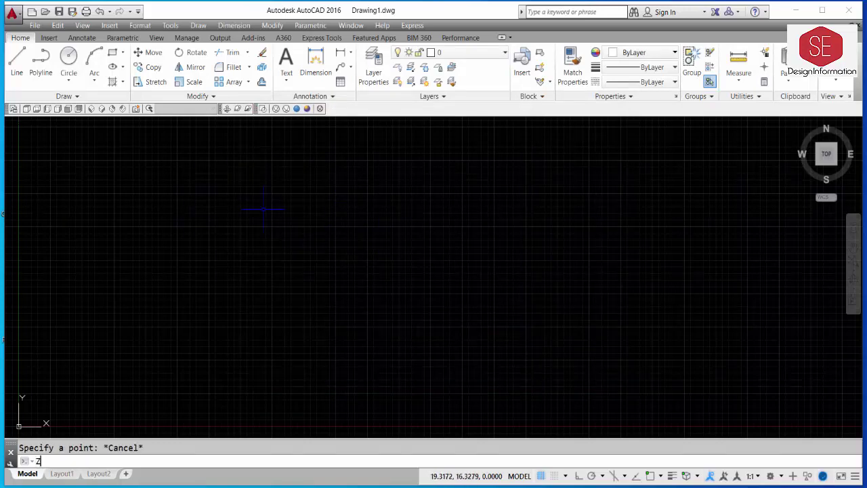
pyautogui.press('Return')
pyautogui.write('E')
pyautogui.press('Return')
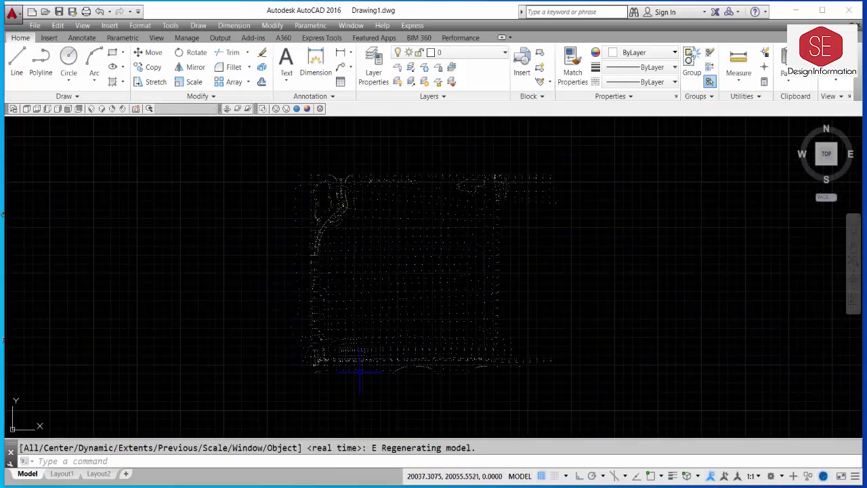
# Window-select and erase all 2370 points, leaving the drawing empty.
pyautogui.click(596, 147)
pyautogui.click(226, 400)
pyautogui.write('E')
pyautogui.press('Return')
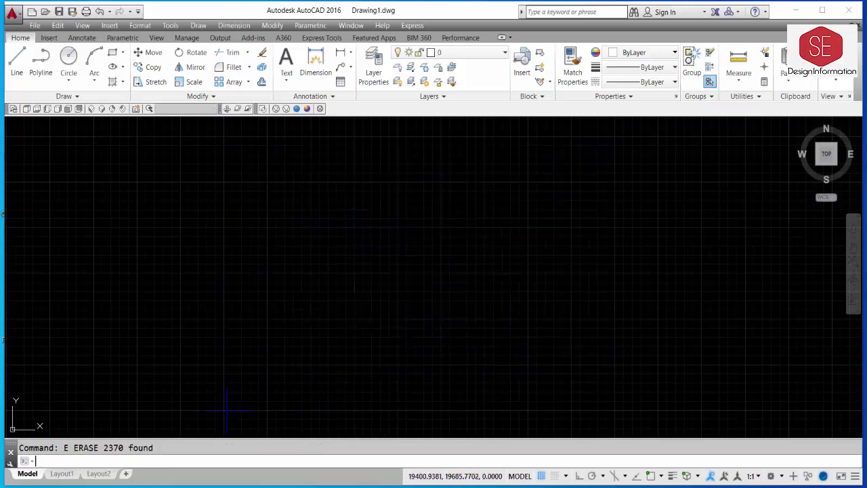
pyautogui.click(113, 463)
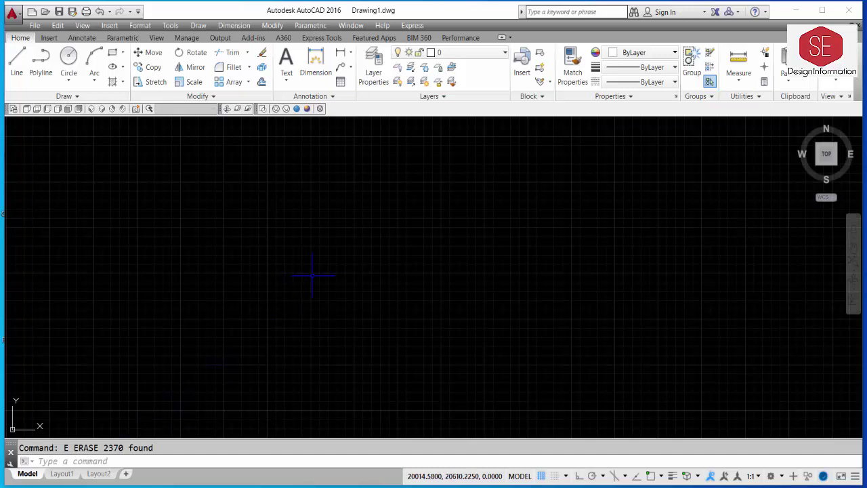
pyautogui.write('SCR')
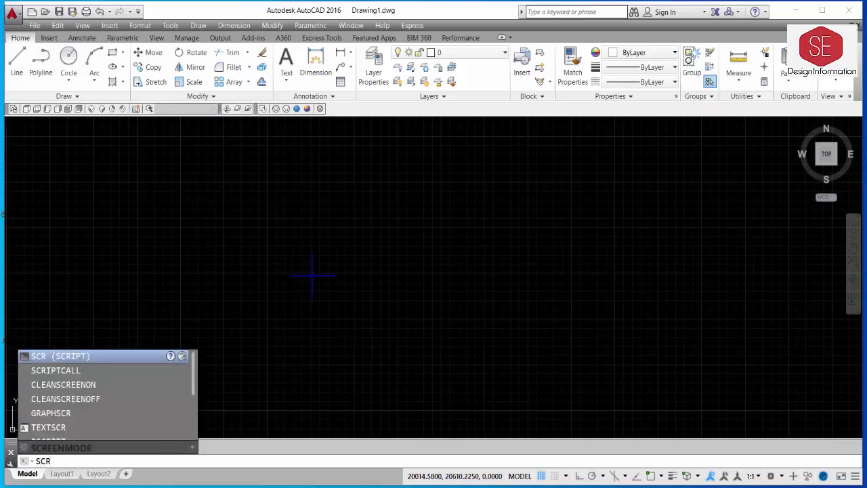
# Rerun the DATA XYZ script with SCR to replot the survey point cloud.
pyautogui.click(42, 357)
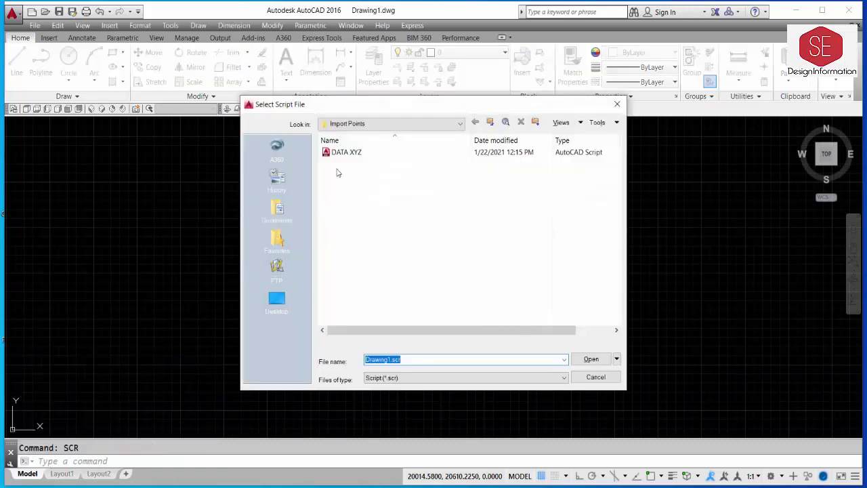
pyautogui.click(345, 155)
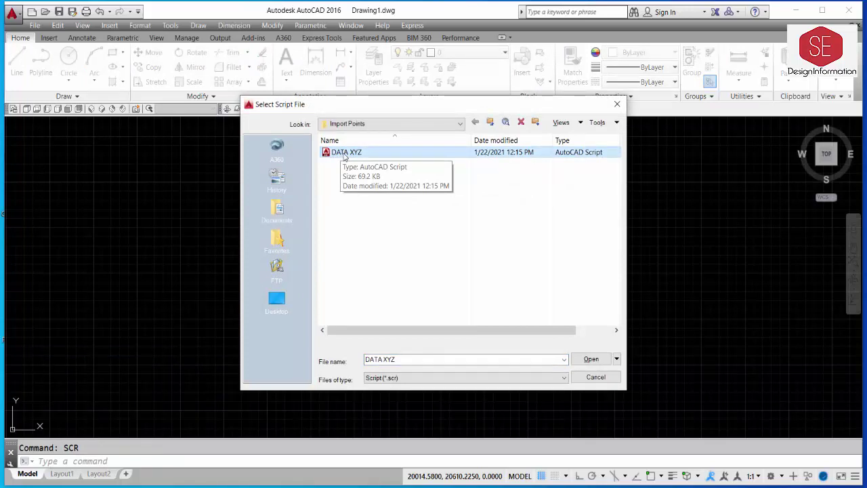
pyautogui.doubleClick(344, 153)
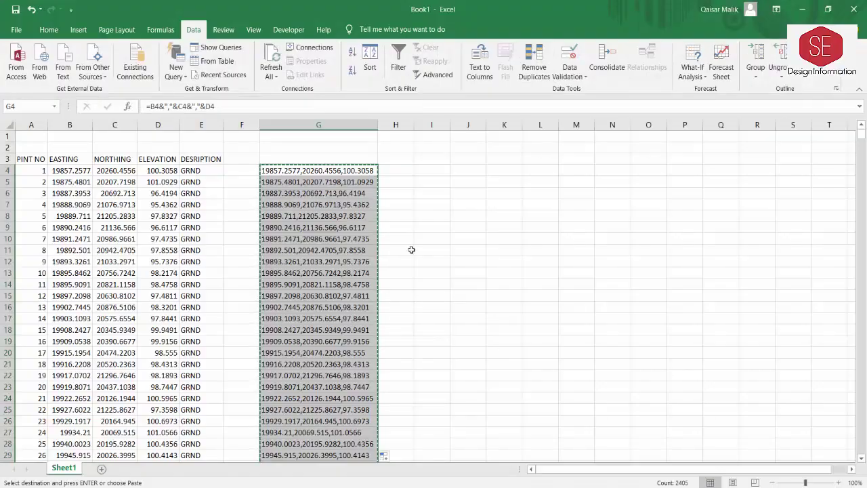
# Select G4 through G2408 and copy the combined coordinate strings.
pyautogui.click(406, 238)
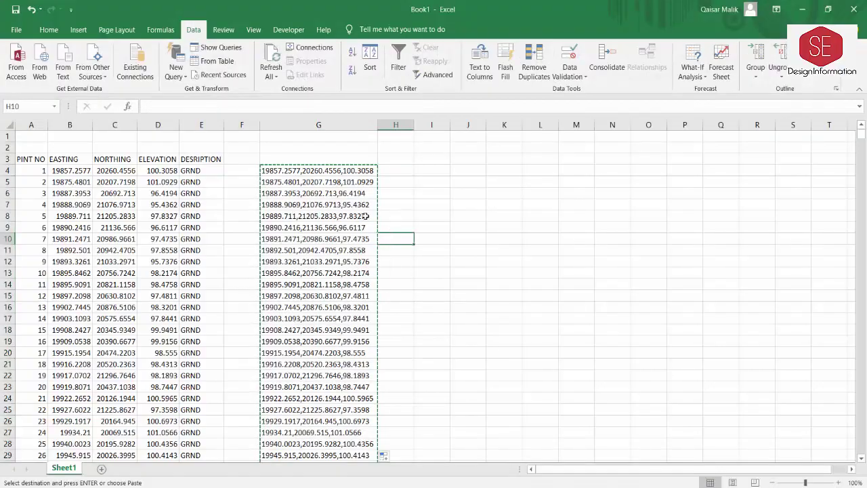
pyautogui.press('Escape')
pyautogui.click(288, 171)
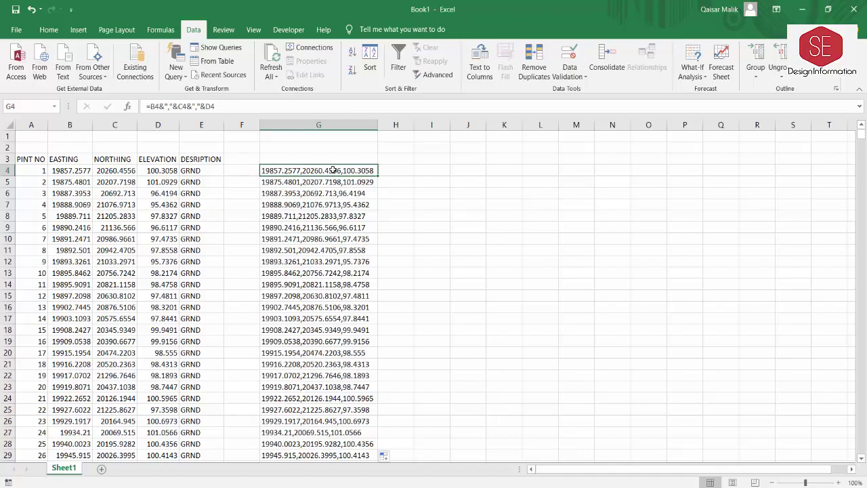
pyautogui.moveTo(333, 173); pyautogui.dragTo(381, 450)
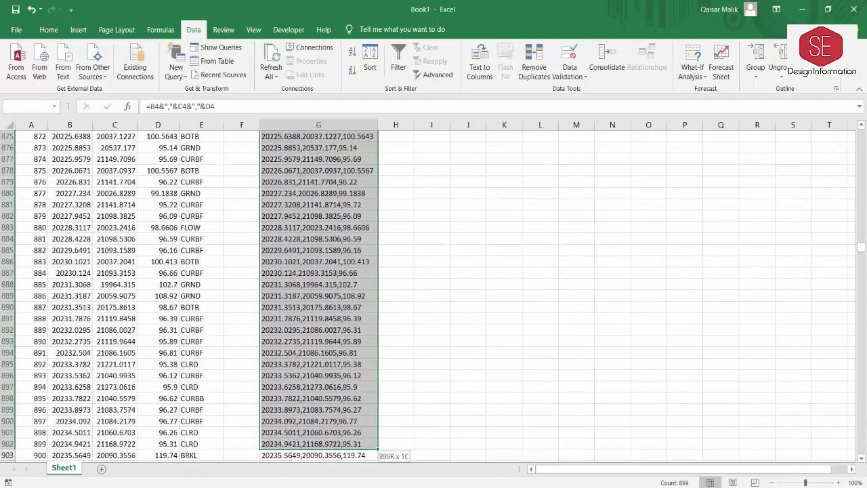
pyautogui.moveTo(381, 450); pyautogui.dragTo(379, 354)
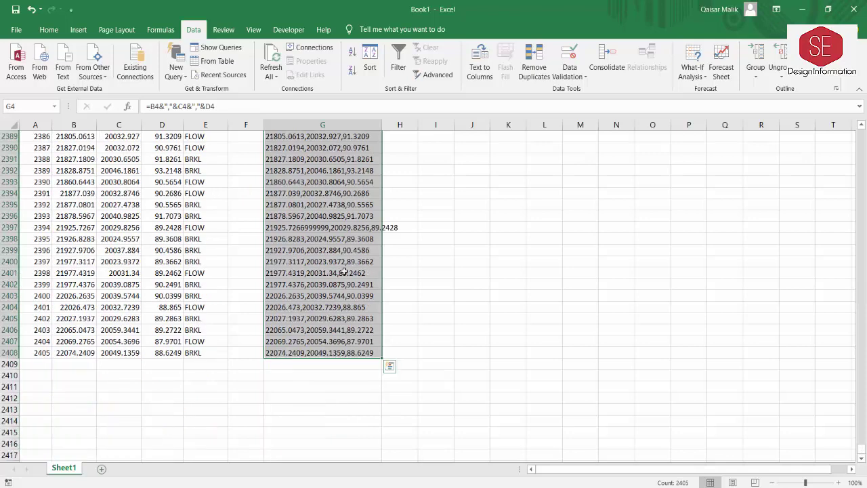
pyautogui.rightClick(344, 249)
pyautogui.click(353, 239)
pyautogui.hotkey('ctrl', 'BackSpace')
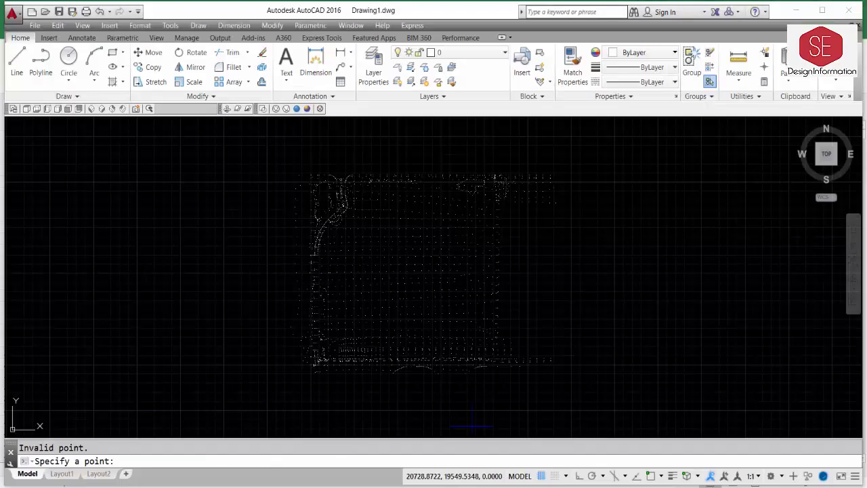
# Window-select and erase the existing point cloud.
pyautogui.scroll(-3, 450, 266)
pyautogui.press('Escape')
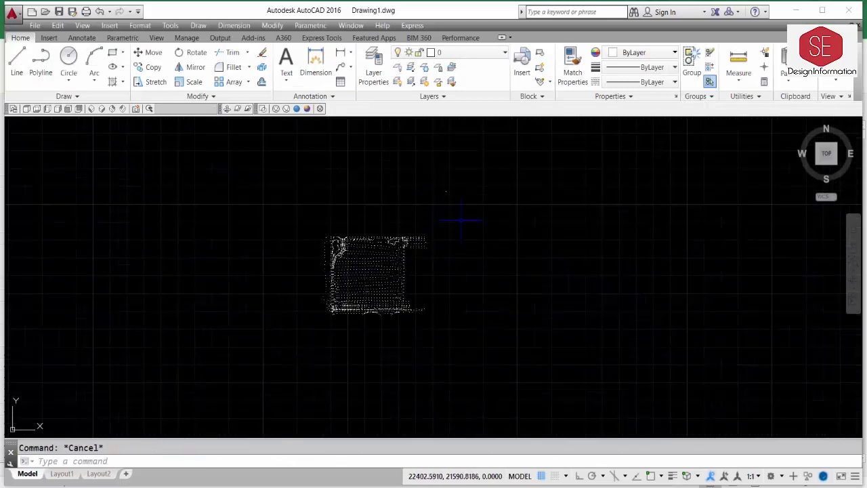
pyautogui.click(474, 202)
pyautogui.click(203, 363)
pyautogui.write('E')
pyautogui.press('Return')
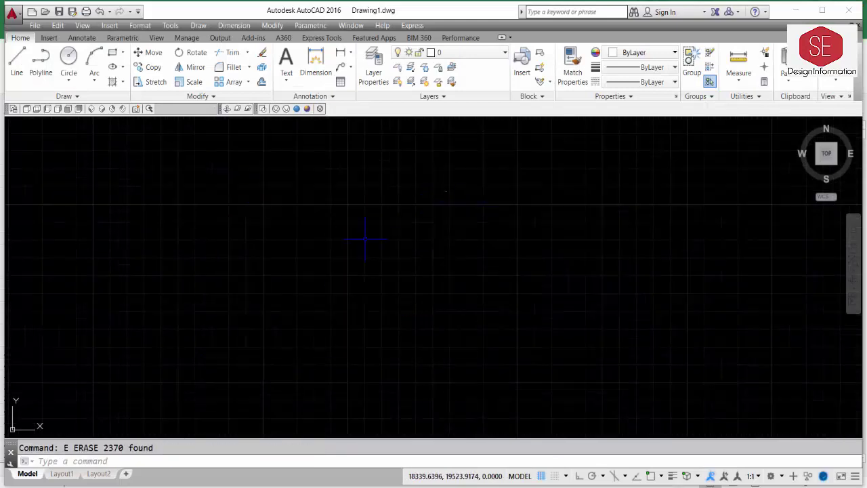
# Set the current colour to red and apply the circle-X point style at 5% relative size.
pyautogui.click(637, 52)
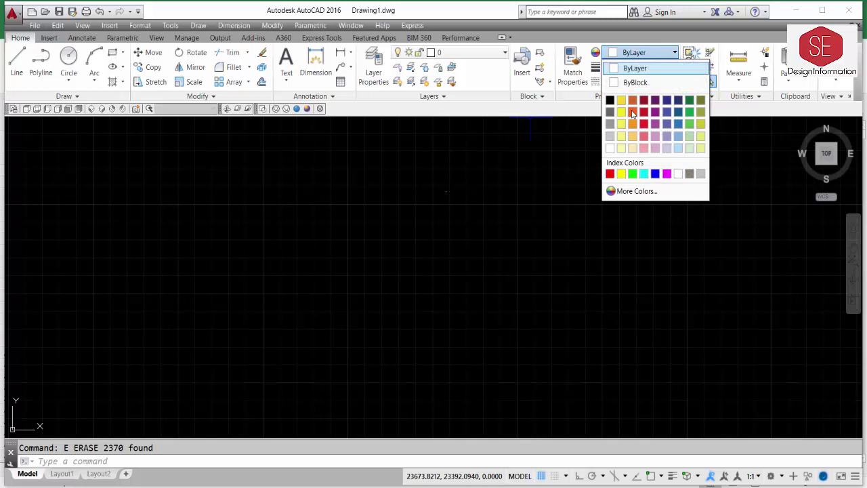
pyautogui.click(609, 173)
pyautogui.click(140, 25)
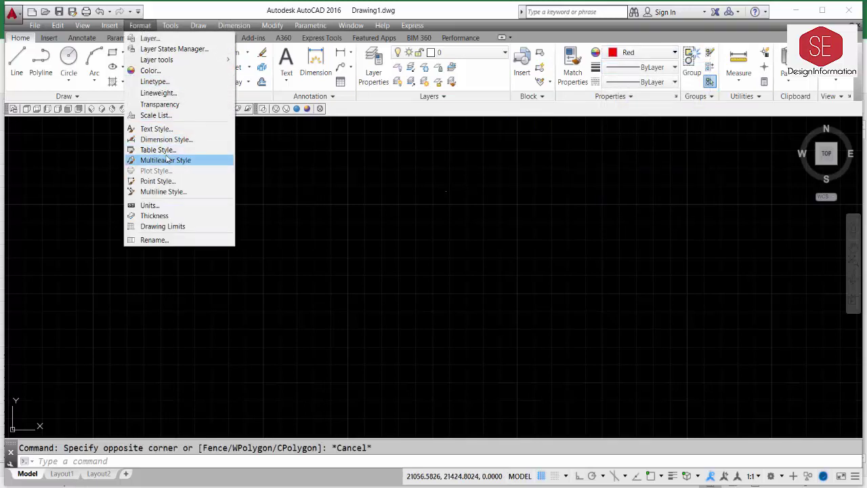
pyautogui.click(162, 182)
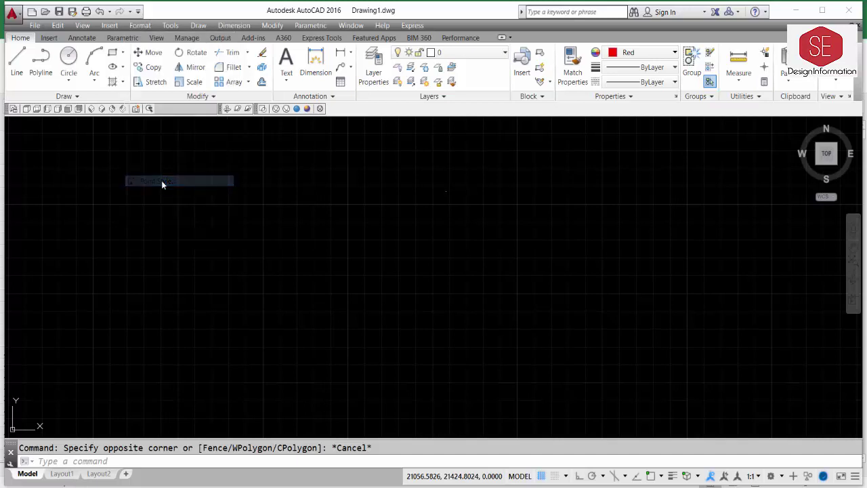
pyautogui.click(435, 173)
pyautogui.click(472, 175)
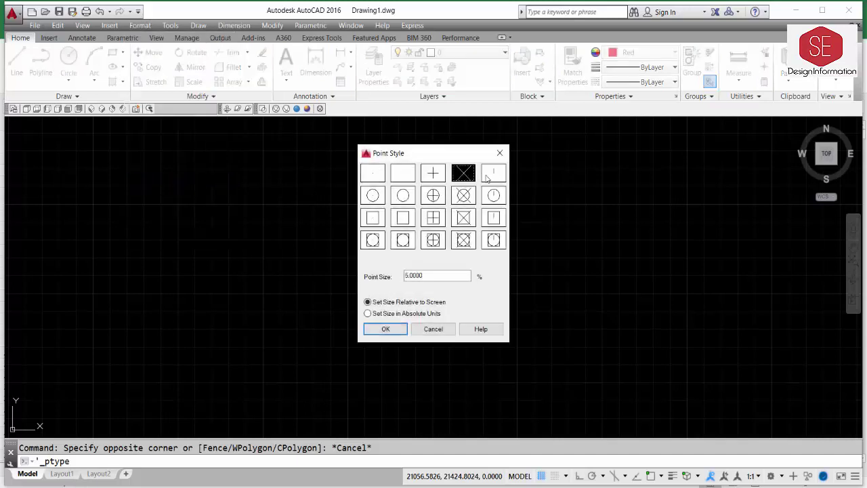
pyautogui.click(439, 201)
pyautogui.click(466, 201)
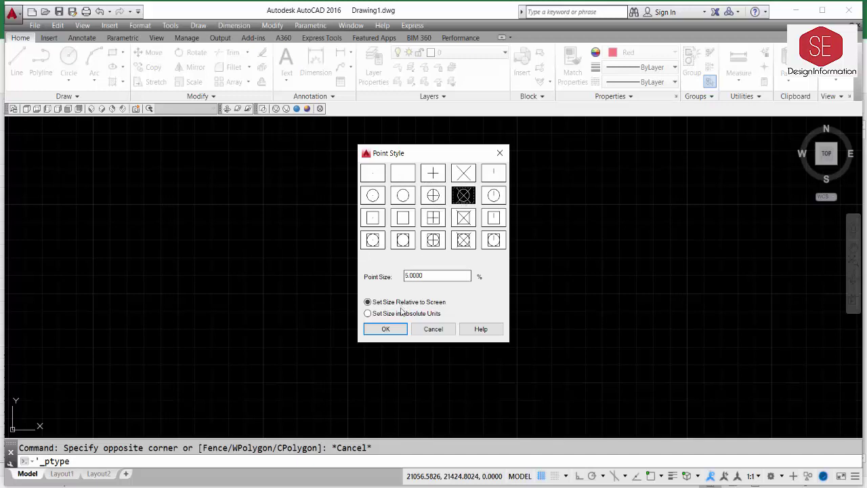
pyautogui.click(385, 329)
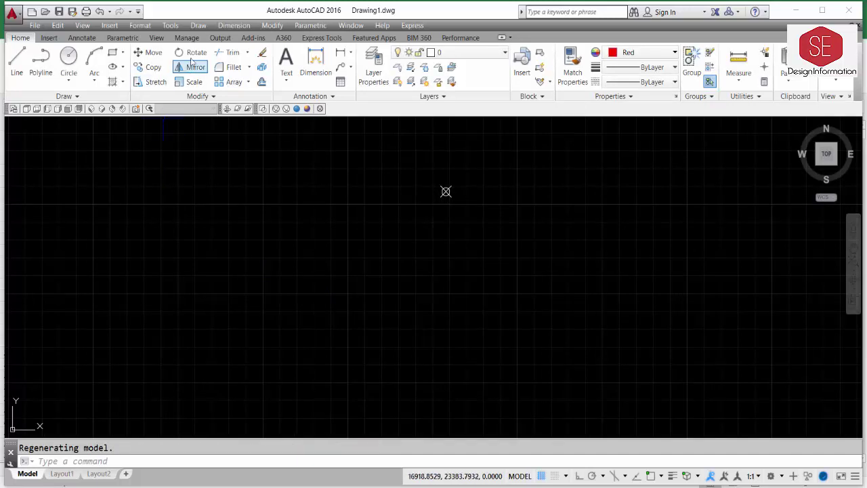
pyautogui.click(198, 26)
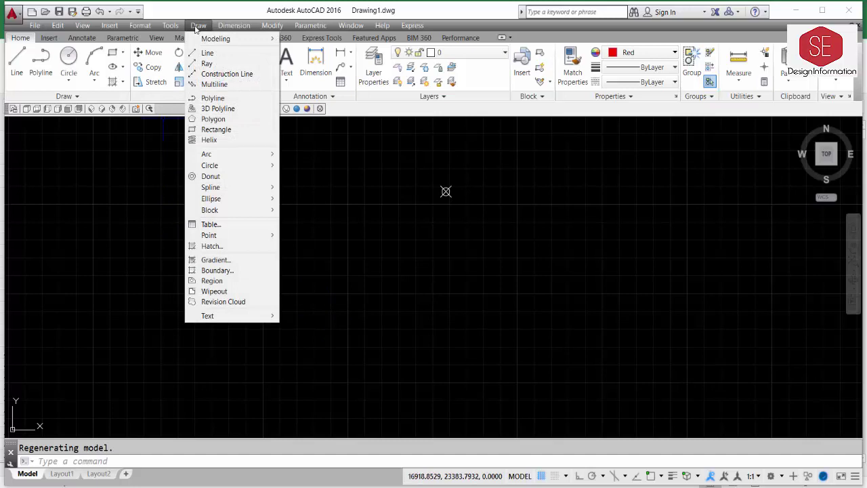
pyautogui.moveTo(209, 235)
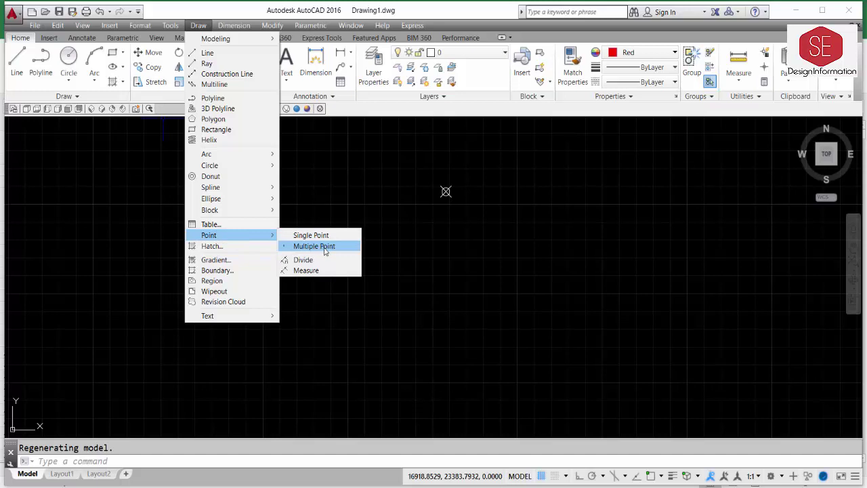
# Paste the copied coordinates into a Multiple Point command to plot the red points.
pyautogui.click(325, 247)
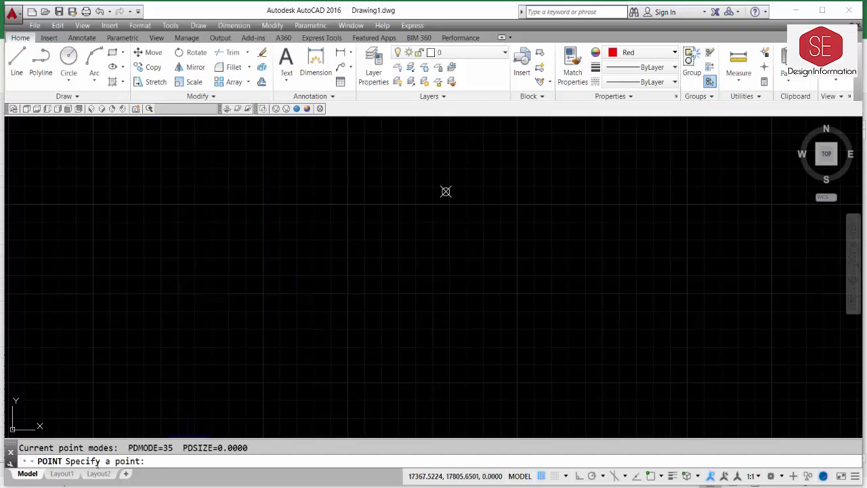
pyautogui.rightClick(162, 462)
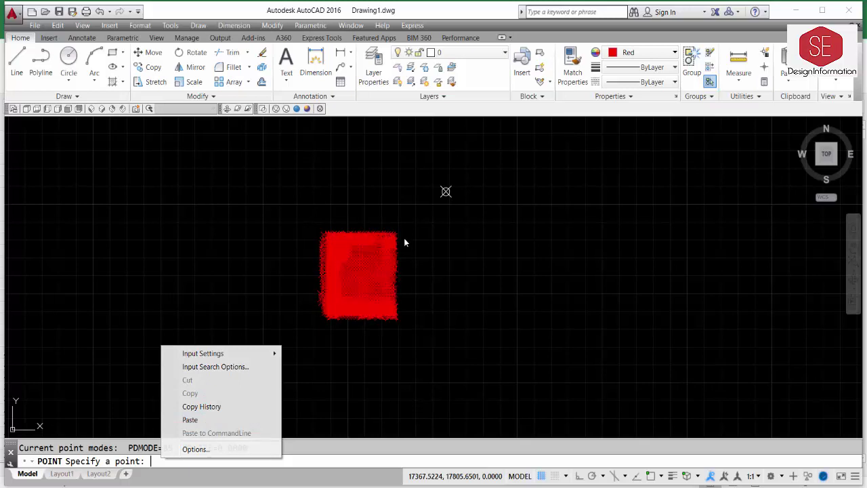
pyautogui.click(433, 208)
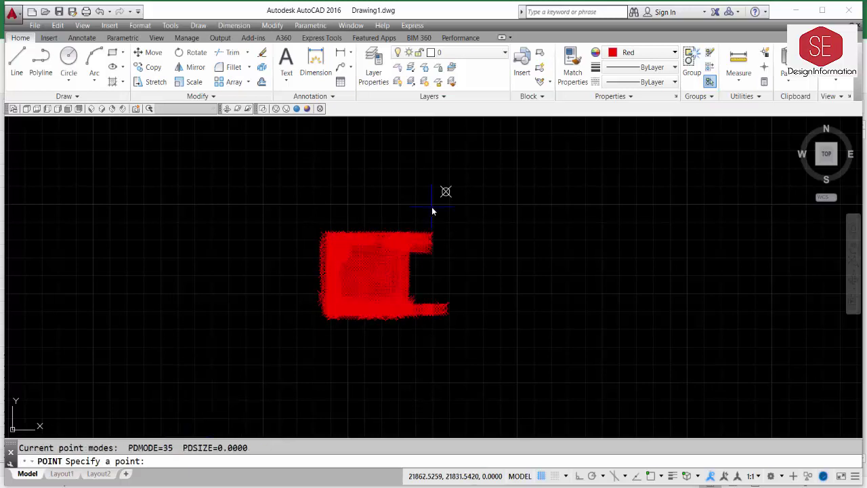
pyautogui.press('Escape')
# Pan and REGEN to view the point cluster, then open the Existing Ground Points - PENZD file.
pyautogui.scroll(5, 411, 151)
pyautogui.moveTo(227, 257); pyautogui.dragTo(553, 220, button='middle')
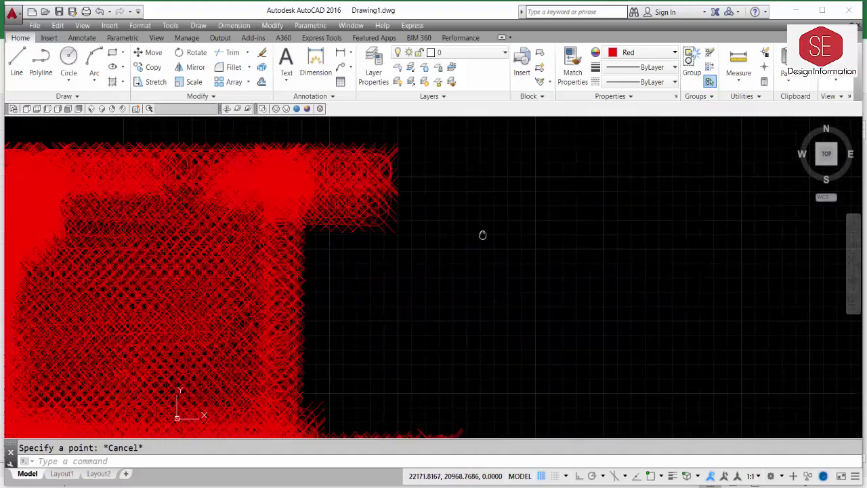
pyautogui.write('RE')
pyautogui.press('Return')
pyautogui.scroll(-4, 356, 261)
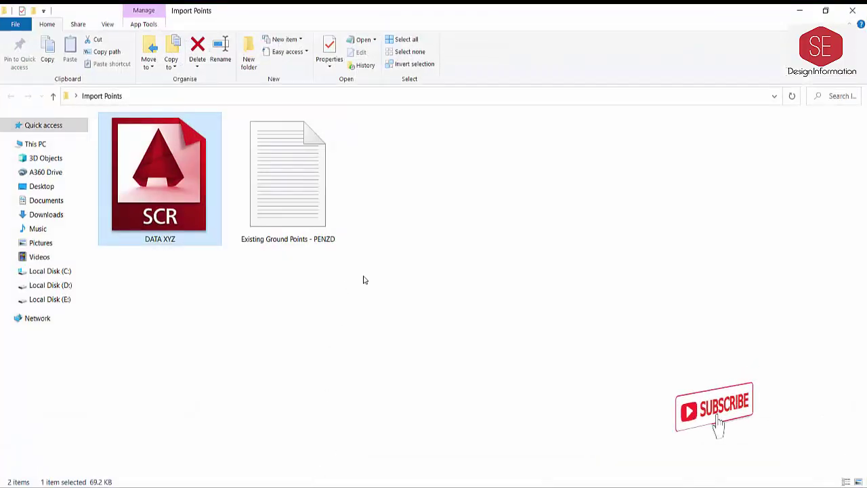
pyautogui.doubleClick(311, 211)
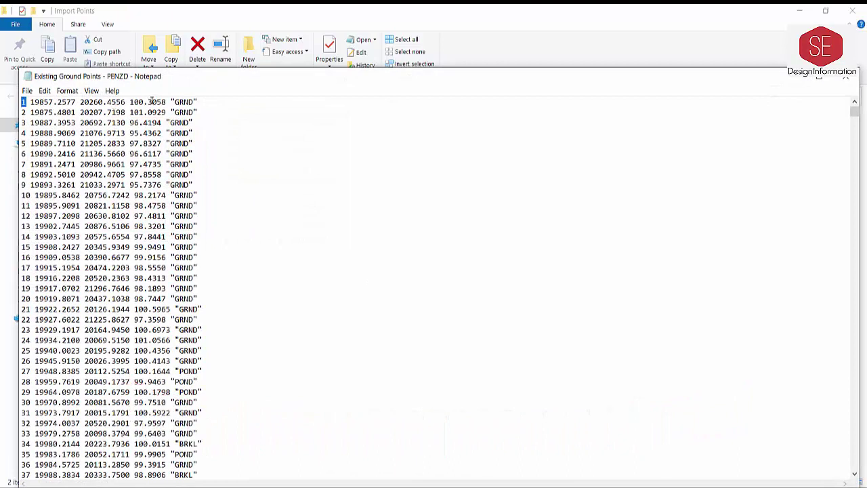
# Close the PENZD text file and open the Import Points folder on Local Disk (E:).
pyautogui.moveTo(170, 102); pyautogui.dragTo(199, 102)
pyautogui.click(845, 76)
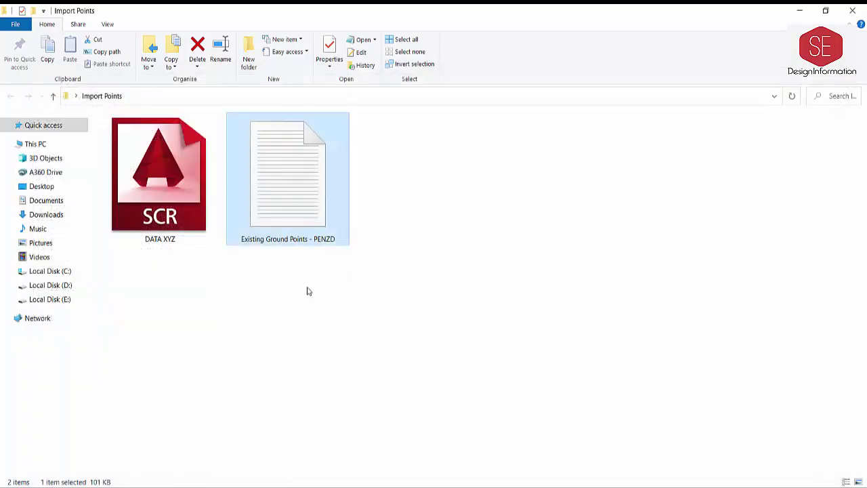
pyautogui.click(47, 303)
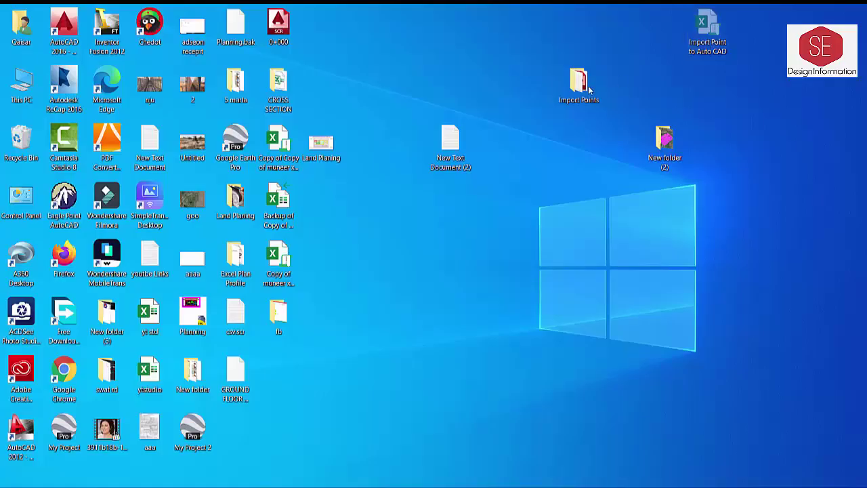
pyautogui.doubleClick(579, 83)
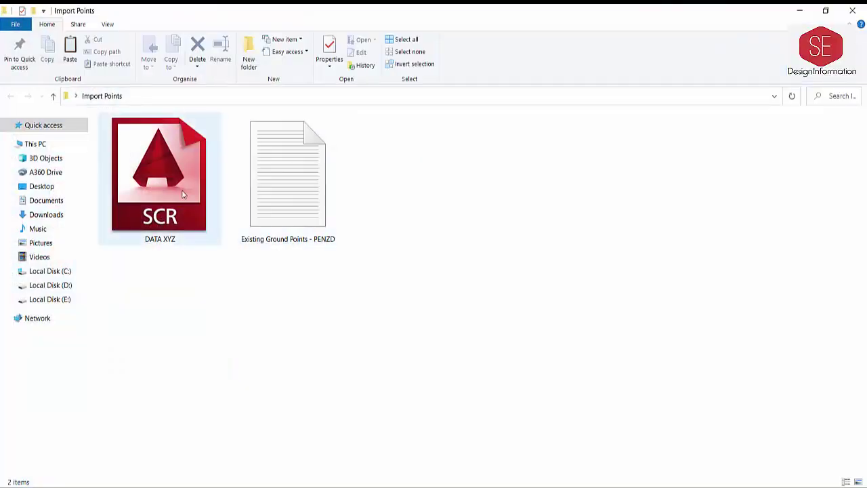
# Paste the Import Point to Auto CAD workbook into the folder and open it.
pyautogui.click(191, 195)
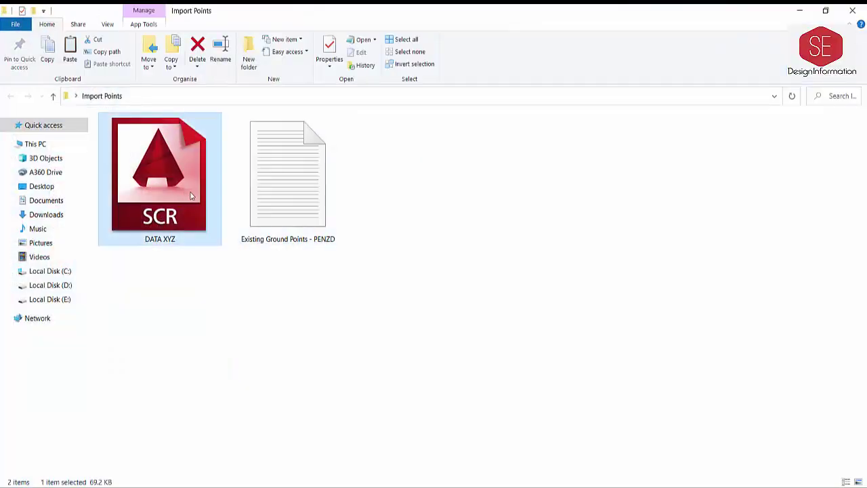
pyautogui.click(296, 184)
pyautogui.rightClick(449, 159)
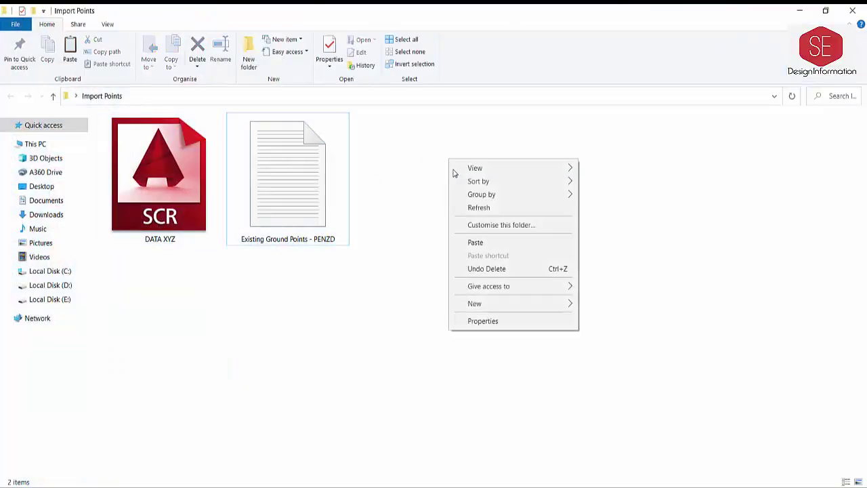
pyautogui.click(469, 244)
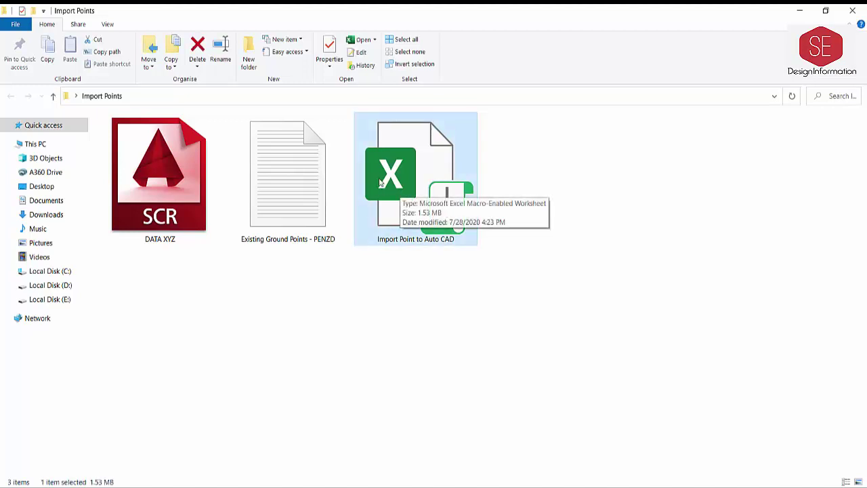
pyautogui.doubleClick(435, 159)
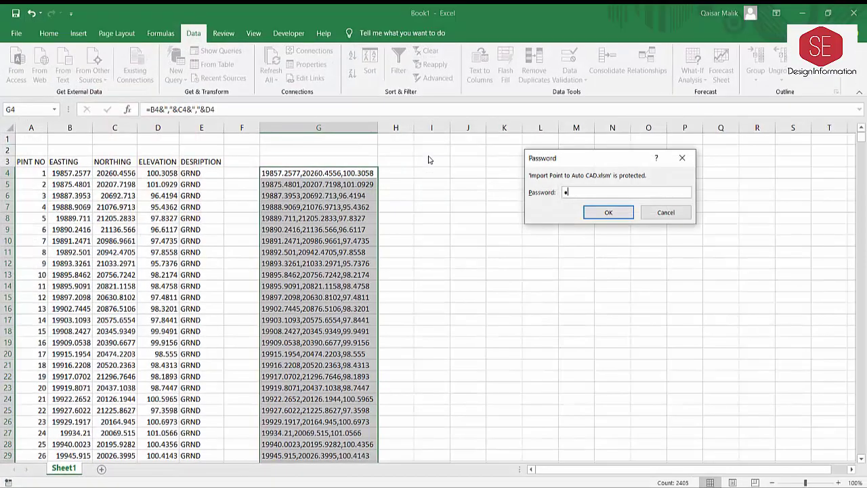
# Enter the workbook password to unlock Import Point to Auto CAD.
pyautogui.press('Return')
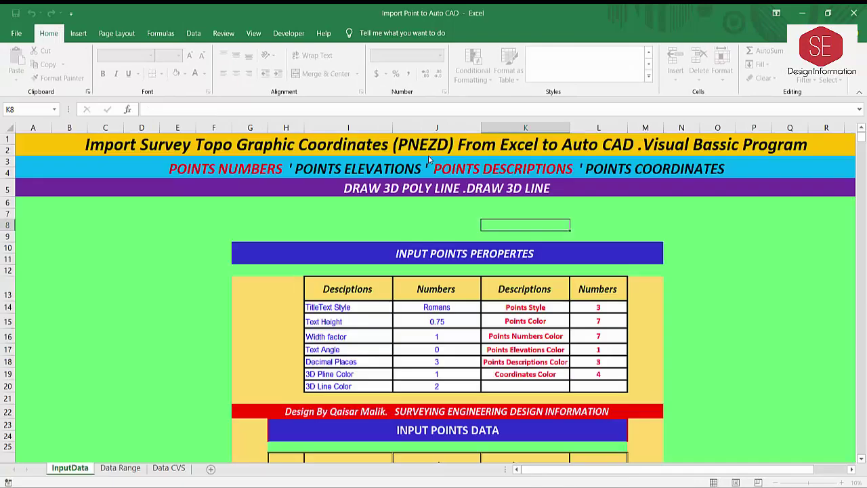
pyautogui.scroll(-4, 510, 276)
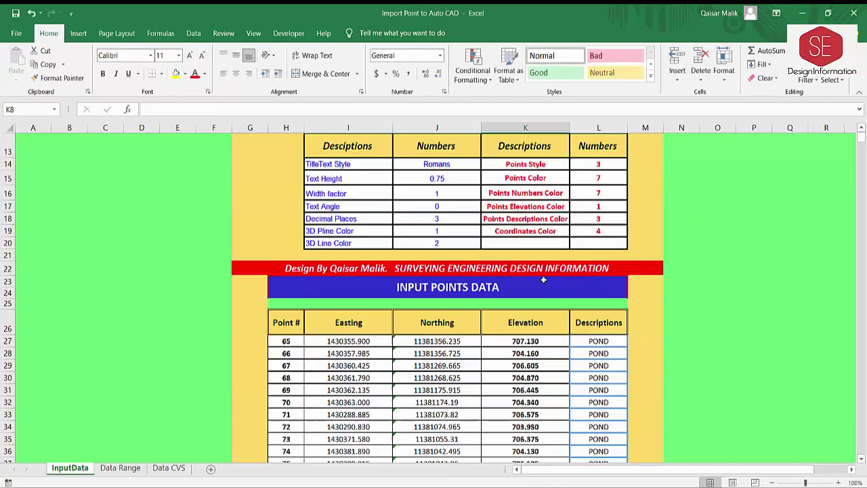
pyautogui.scroll(-5, 480, 222)
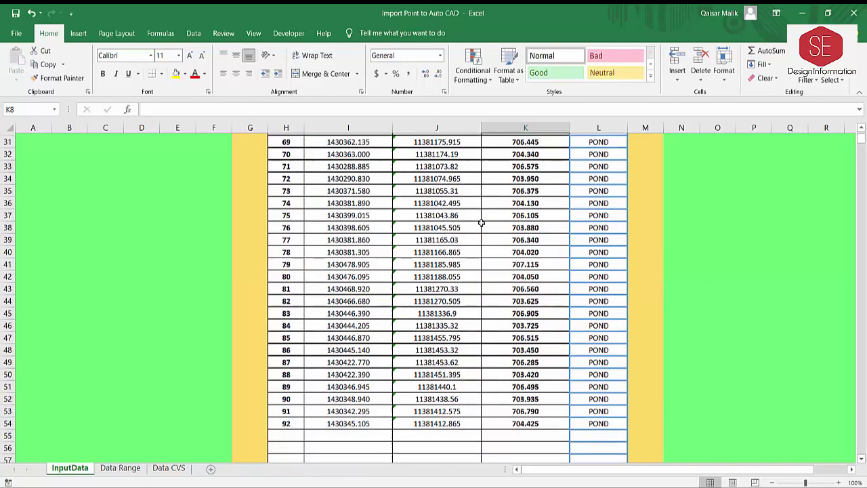
pyautogui.scroll(-3, 481, 222)
pyautogui.scroll(-4, 481, 222)
pyautogui.scroll(9, 506, 321)
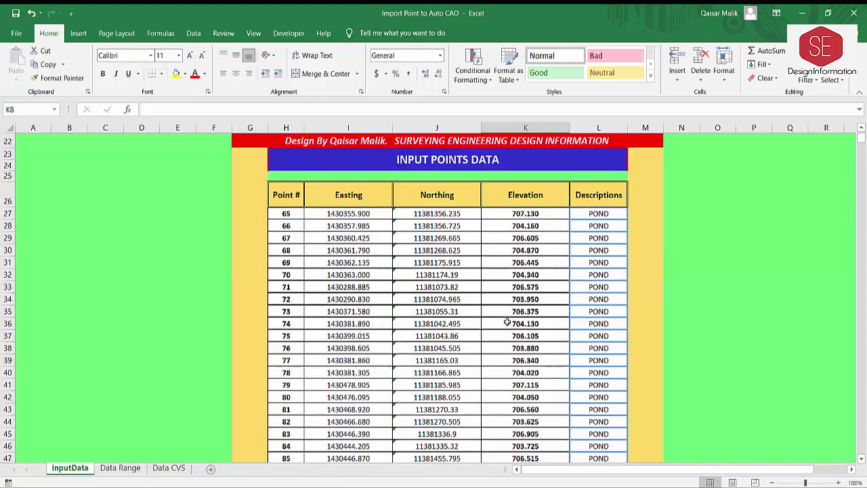
pyautogui.scroll(5, 507, 321)
pyautogui.scroll(3, 507, 321)
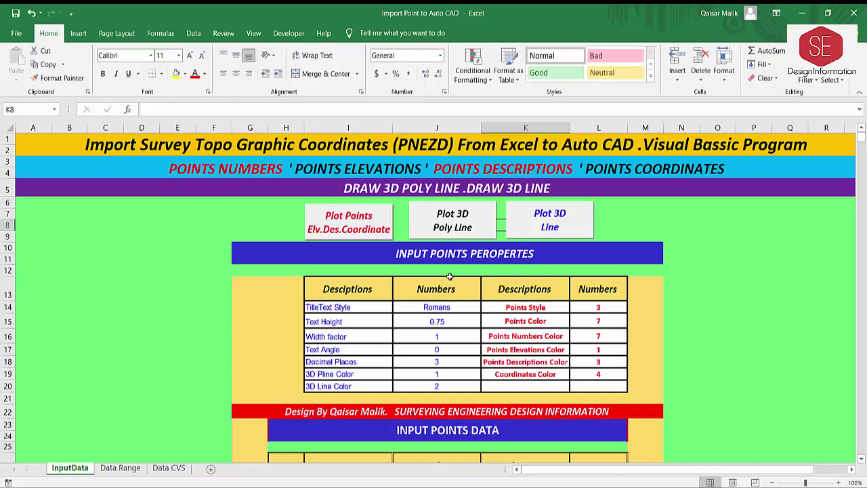
pyautogui.click(122, 468)
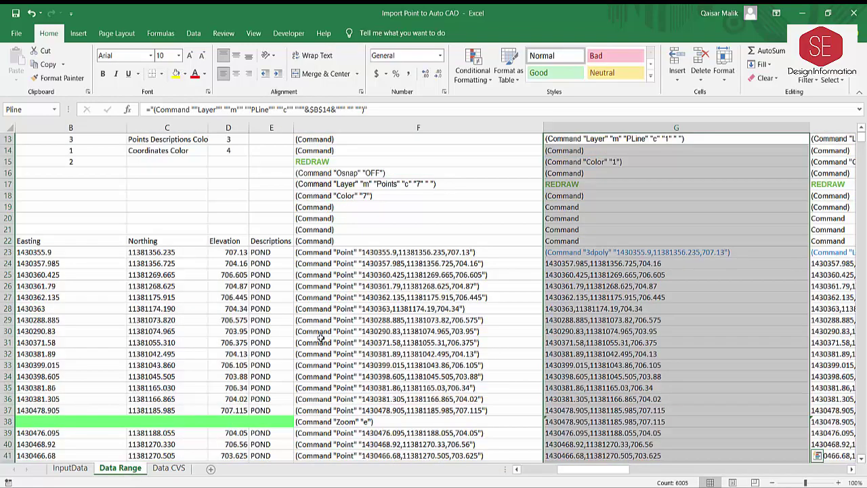
pyautogui.scroll(4, 321, 336)
pyautogui.scroll(-1, 684, 317)
pyautogui.scroll(-13, 683, 292)
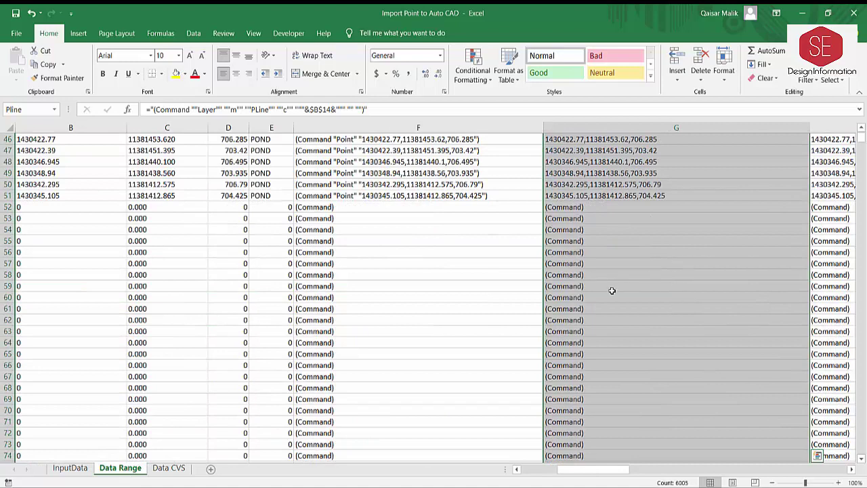
pyautogui.click(171, 468)
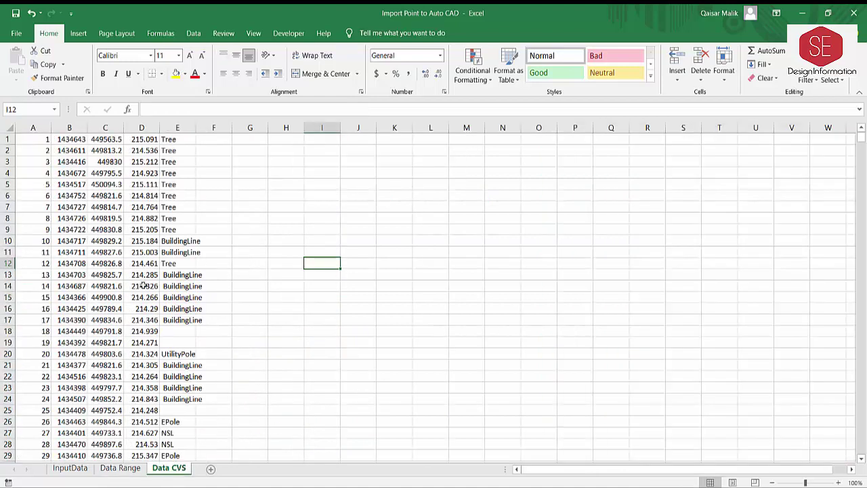
pyautogui.click(70, 468)
pyautogui.scroll(-2, 563, 263)
# Clear the old POND rows from the InputData table, then bring up Book1's GRND points.
pyautogui.scroll(-3, 562, 262)
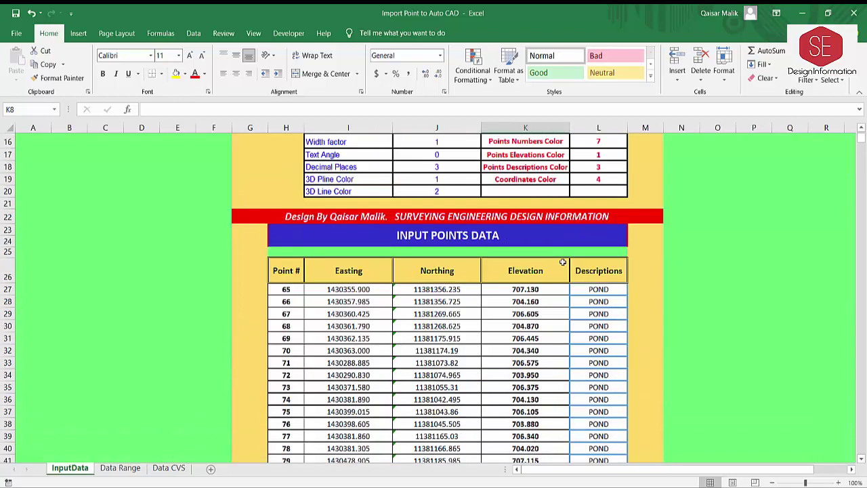
pyautogui.scroll(-2, 533, 239)
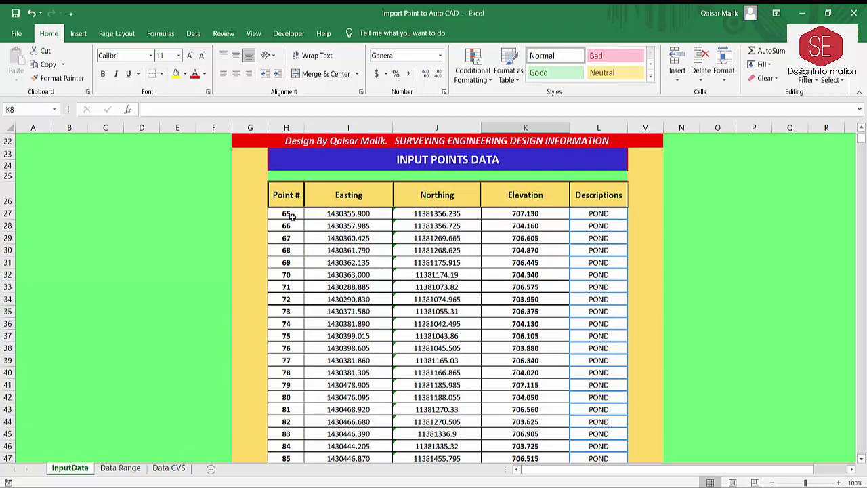
pyautogui.click(284, 214)
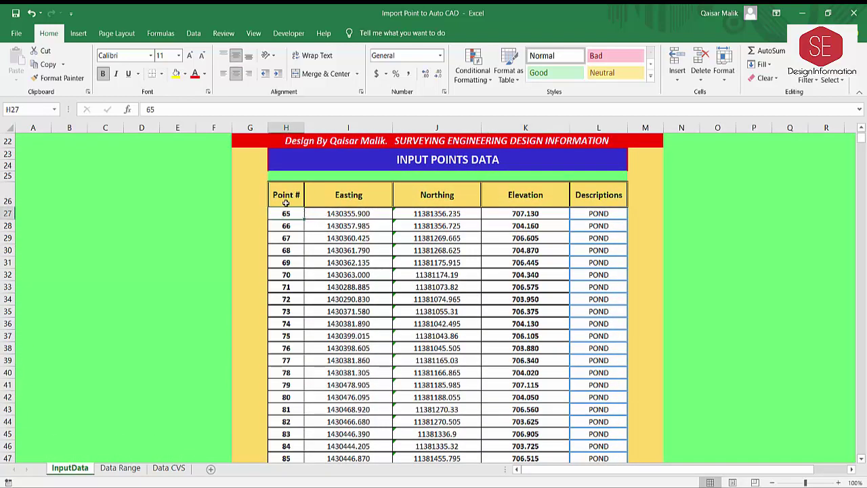
pyautogui.click(347, 194)
pyautogui.click(436, 194)
pyautogui.click(524, 194)
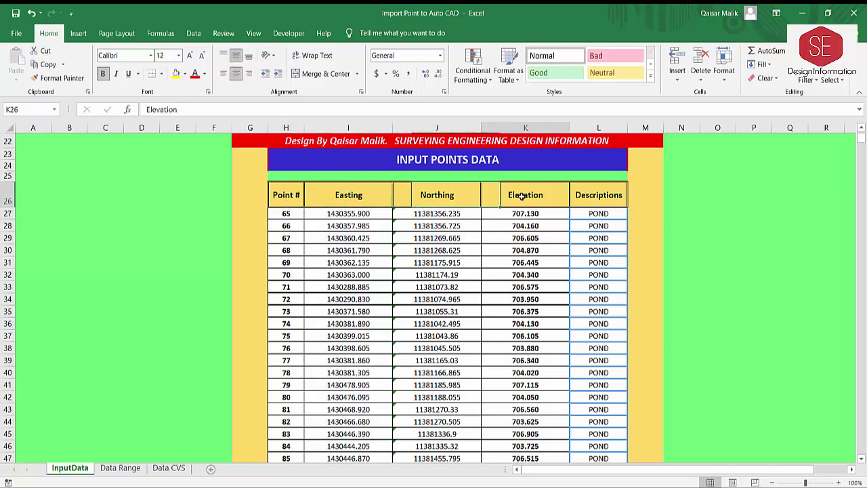
pyautogui.click(595, 195)
pyautogui.click(751, 224)
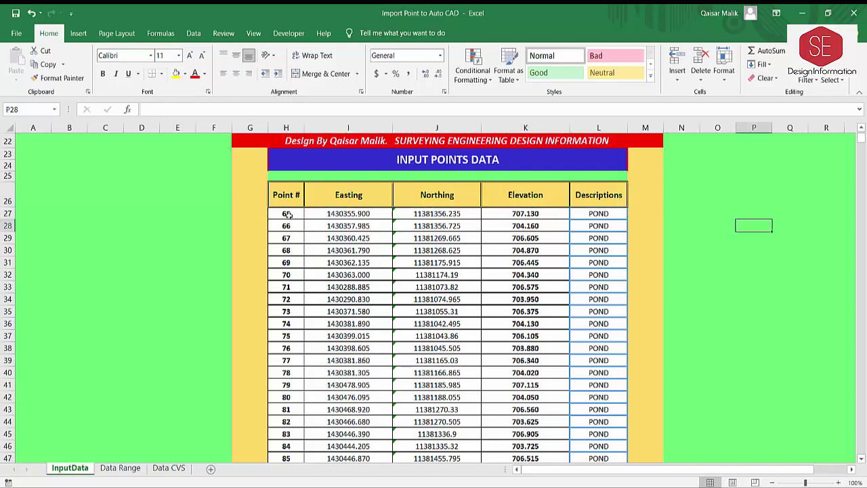
pyautogui.moveTo(286, 214)
pyautogui.mouseDown()
pyautogui.moveTo(576, 484)
pyautogui.moveTo(590, 447)
pyautogui.mouseUp()
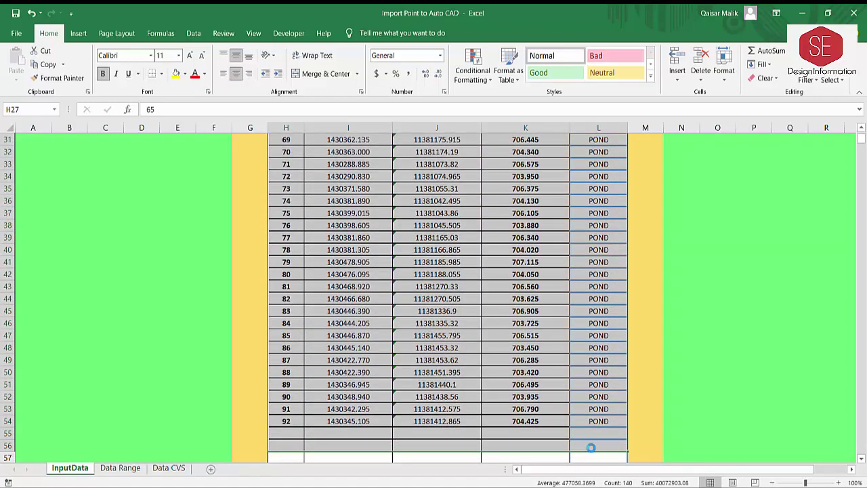
pyautogui.click(288, 285)
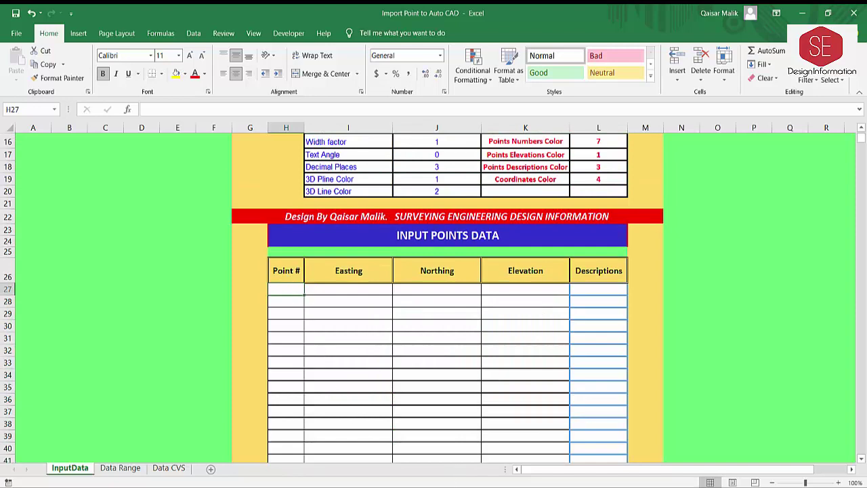
pyautogui.click(379, 450)
# In Book1, select A4:E down to the last survey point and copy it.
pyautogui.click(53, 185)
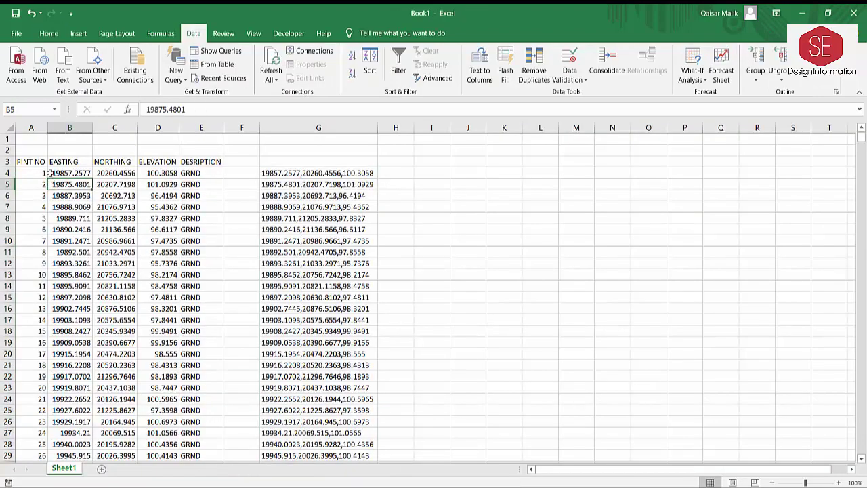
pyautogui.click(20, 163)
pyautogui.click(54, 161)
pyautogui.click(110, 161)
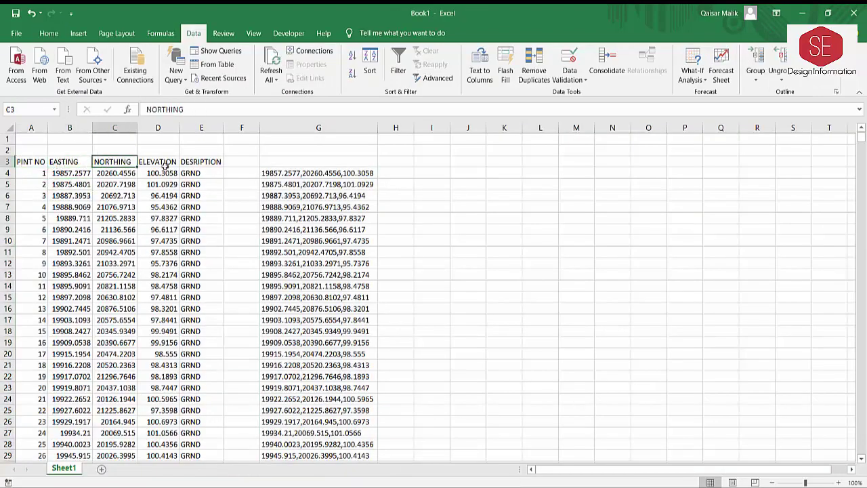
pyautogui.click(164, 166)
pyautogui.click(190, 164)
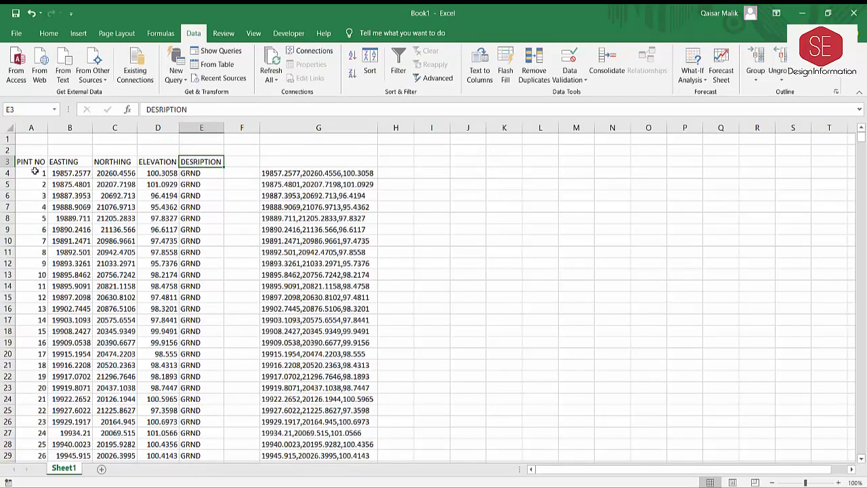
pyautogui.moveTo(35, 172)
pyautogui.mouseDown()
pyautogui.moveTo(182, 305)
pyautogui.moveTo(228, 459)
pyautogui.mouseUp()
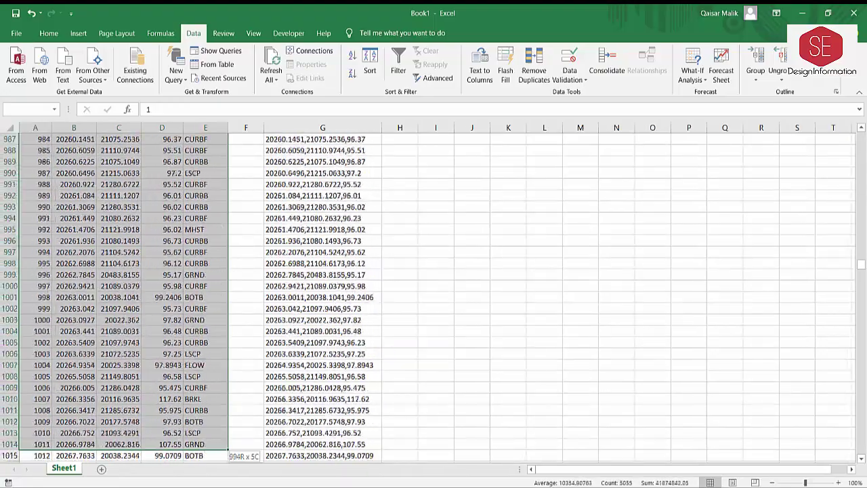
pyautogui.moveTo(227, 459); pyautogui.dragTo(184, 455)
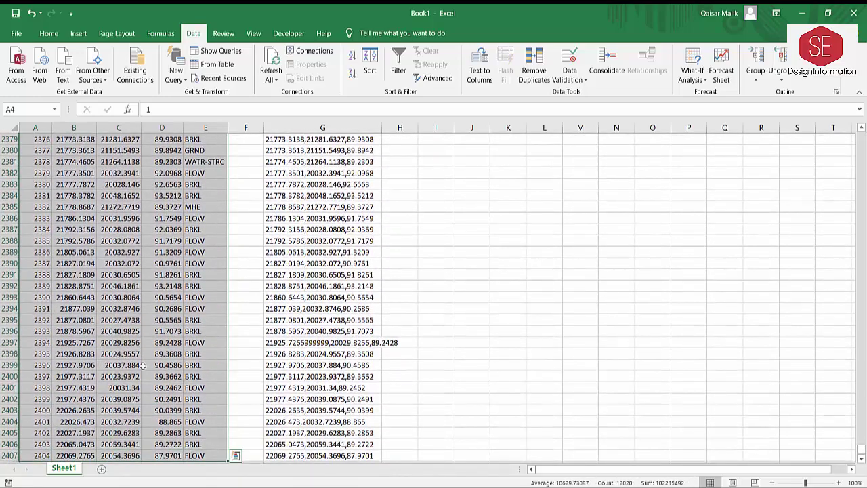
pyautogui.rightClick(138, 330)
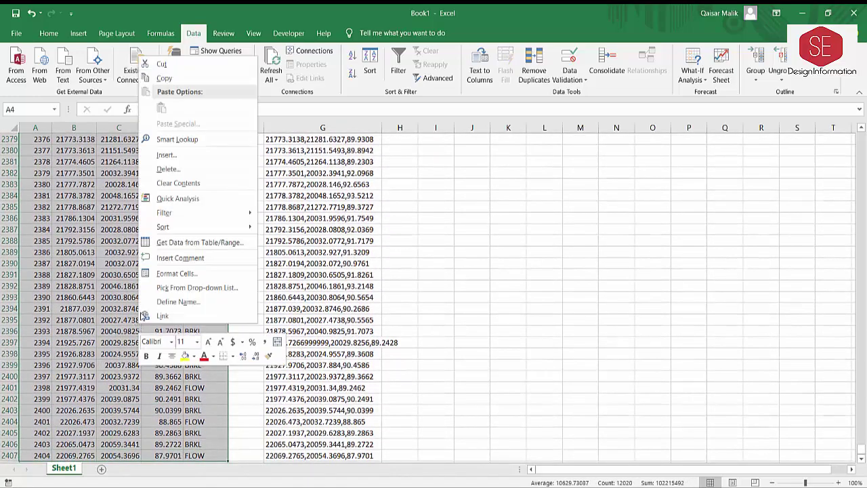
pyautogui.click(165, 79)
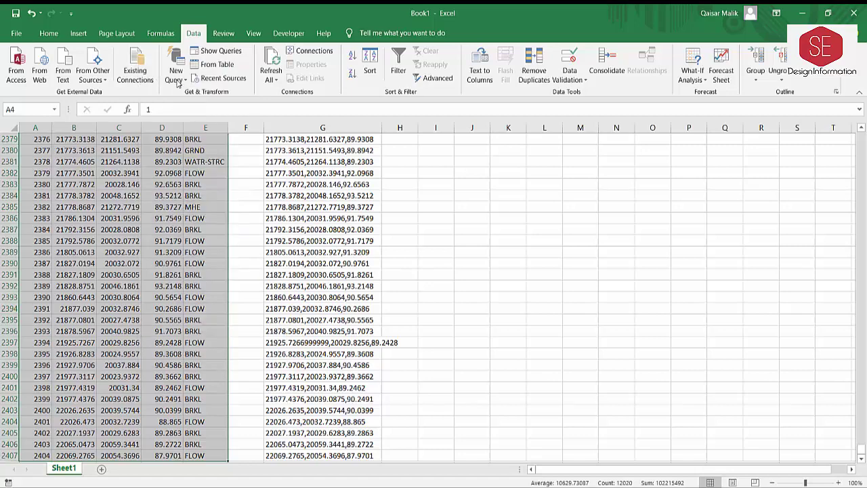
pyautogui.hotkey('ctrl', 'BackSpace')
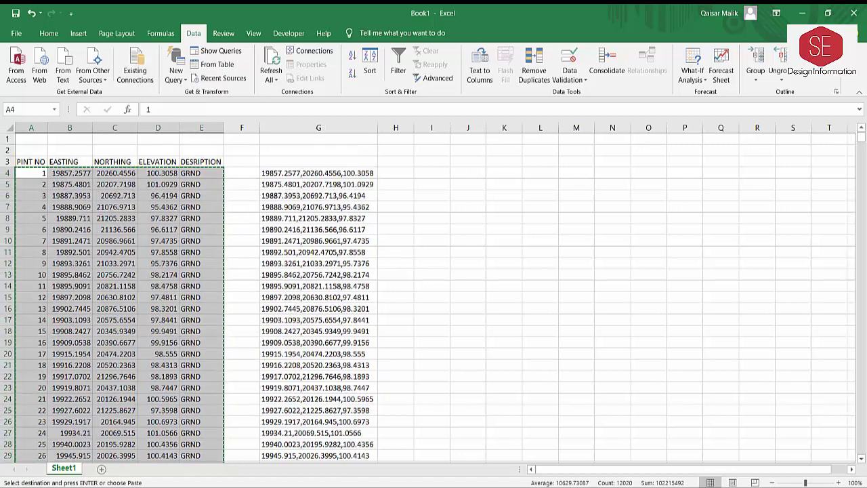
# Paste the copied Book1 points as values at cell H27 of the InputData sheet.
pyautogui.click(507, 427)
pyautogui.scroll(2, 397, 302)
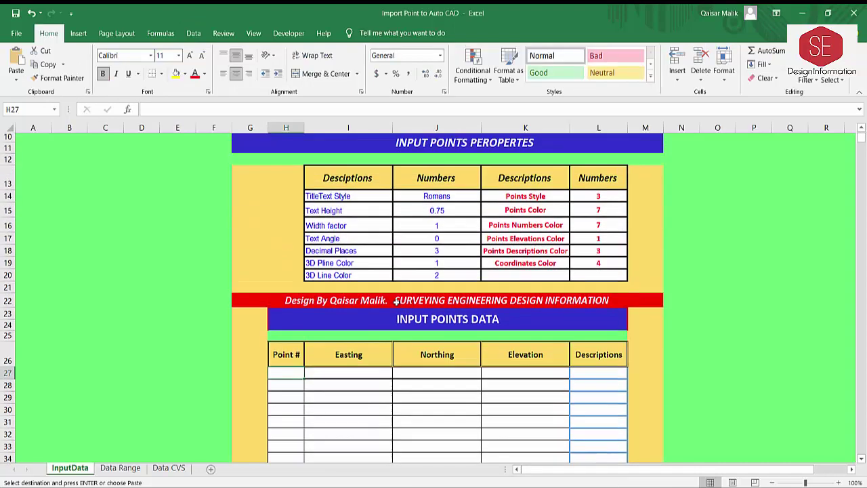
pyautogui.rightClick(285, 375)
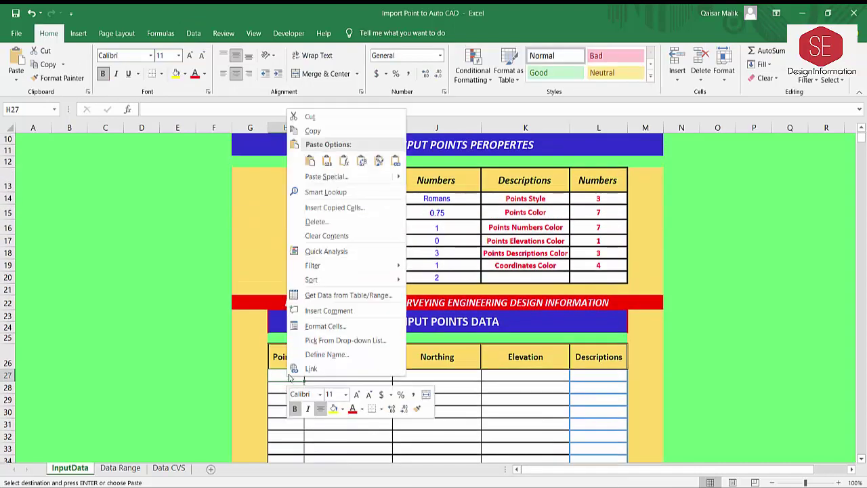
pyautogui.click(327, 163)
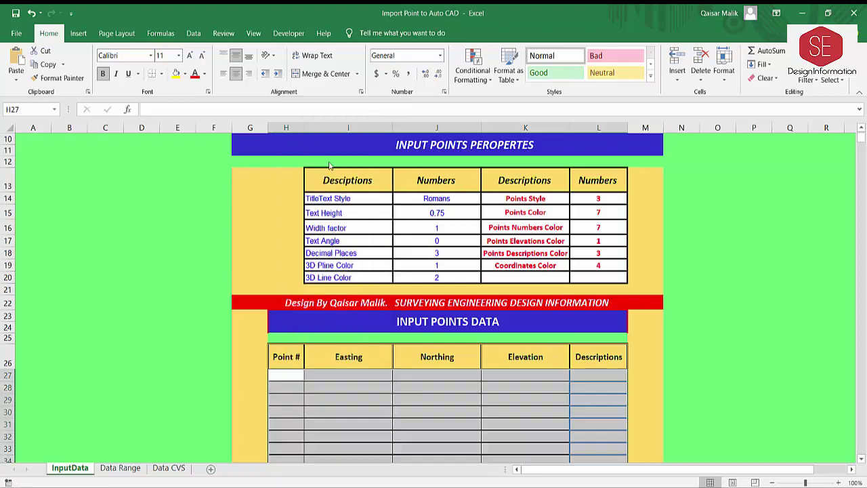
# Scroll through the pasted table to verify it ends at point 2404, then return to the top.
pyautogui.scroll(-5, 719, 300)
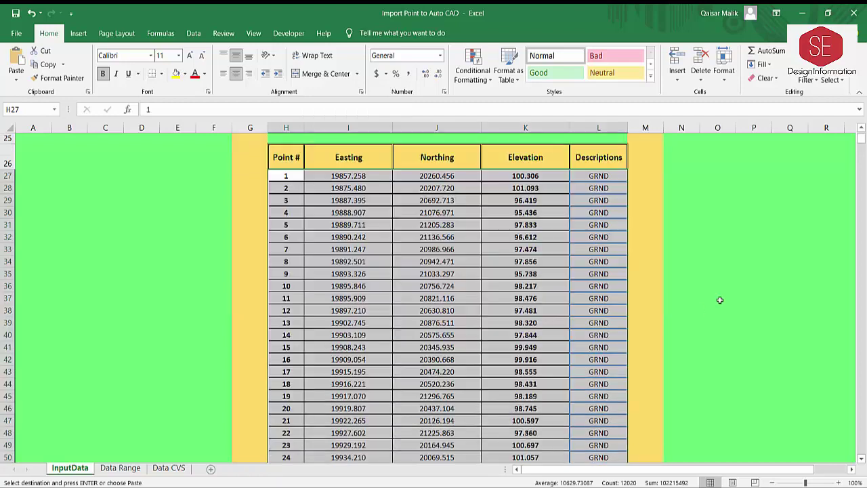
pyautogui.click(505, 217)
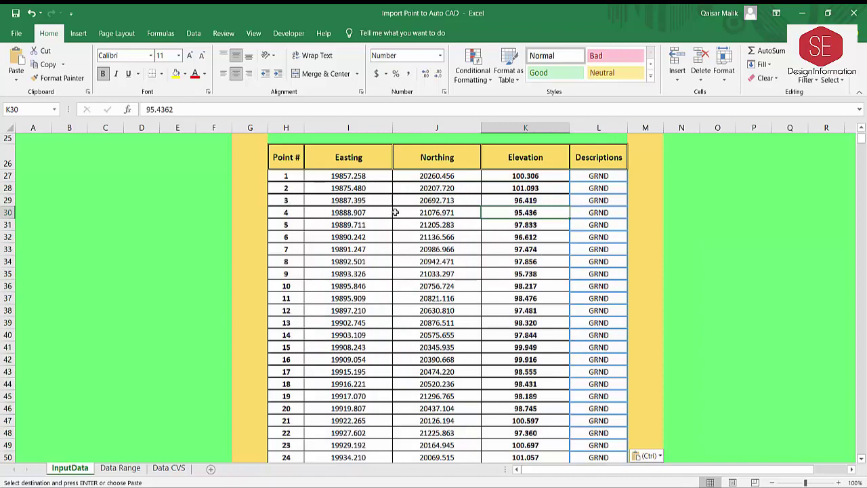
pyautogui.moveTo(863, 141)
pyautogui.mouseDown()
pyautogui.moveTo(854, 346)
pyautogui.moveTo(845, 263)
pyautogui.moveTo(803, 271)
pyautogui.mouseUp()
pyautogui.scroll(-9, 509, 339)
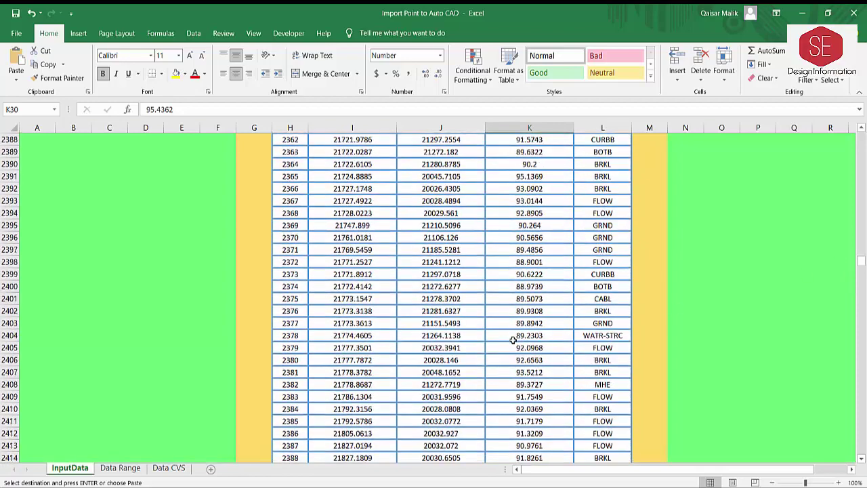
pyautogui.scroll(-8, 499, 344)
pyautogui.scroll(-8, 457, 329)
pyautogui.scroll(7, 457, 329)
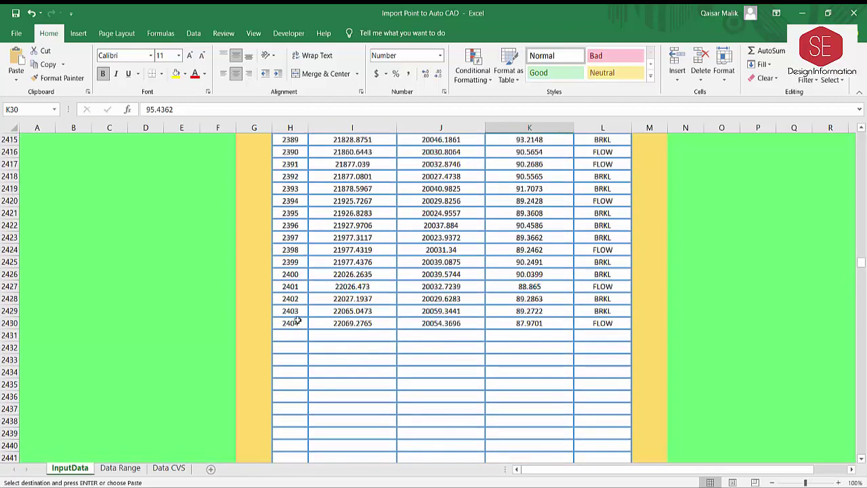
pyautogui.moveTo(862, 271); pyautogui.dragTo(861, 130)
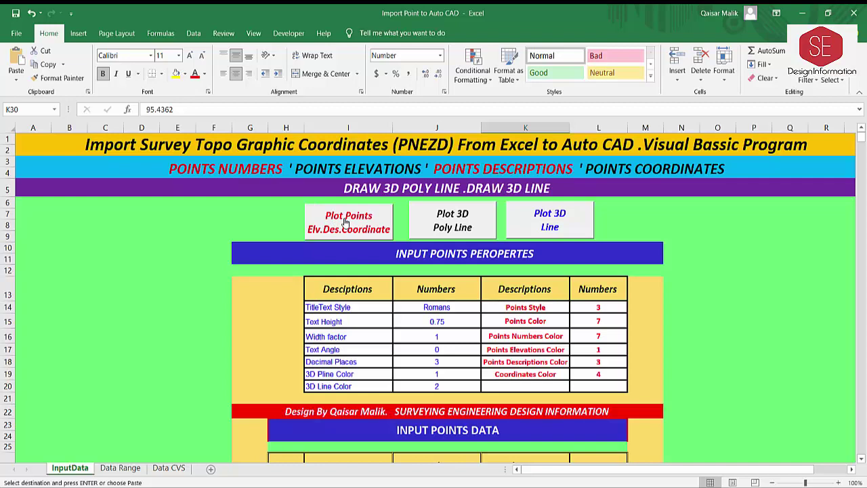
# Run the Plot Points macro and review the generated Point commands in column F of Data Range.
pyautogui.click(345, 222)
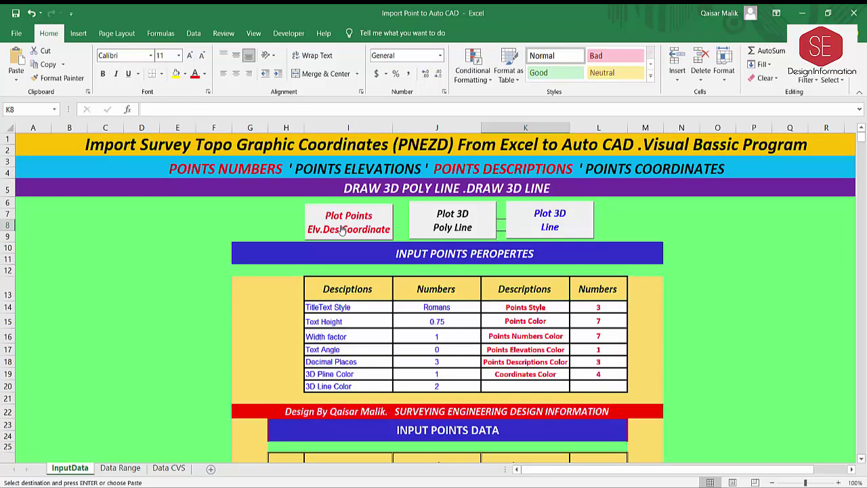
pyautogui.click(119, 467)
pyautogui.scroll(-3, 341, 163)
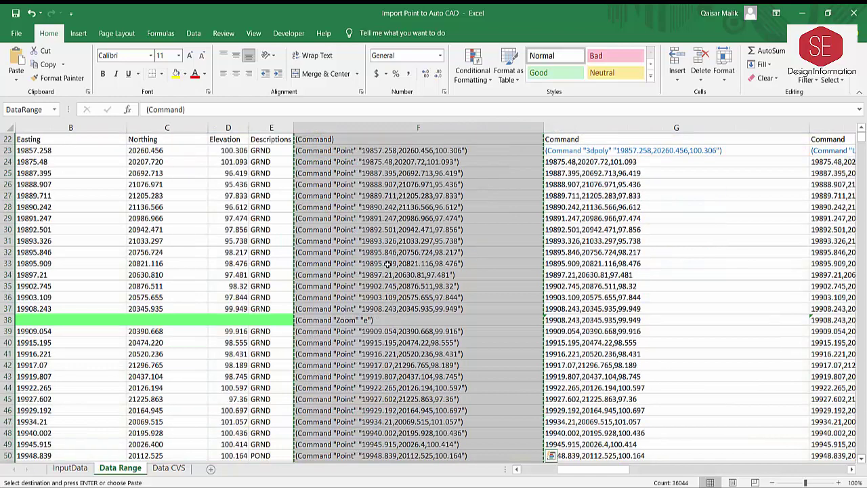
pyautogui.scroll(-2, 341, 163)
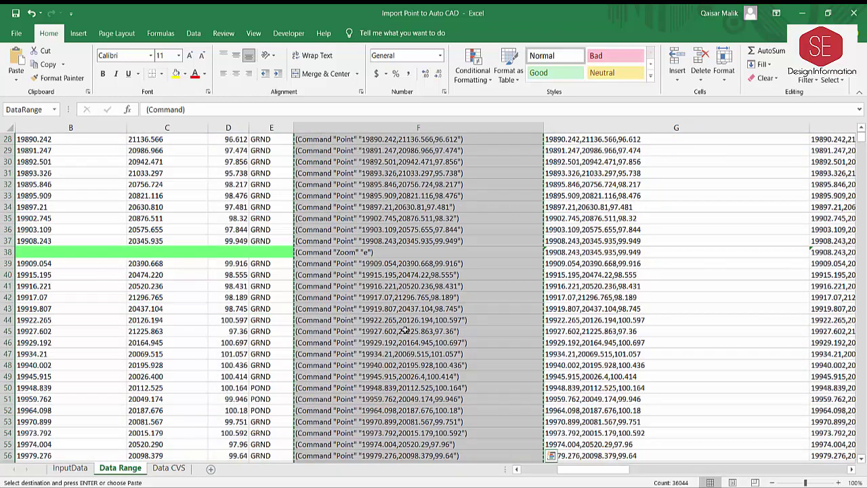
pyautogui.click(69, 469)
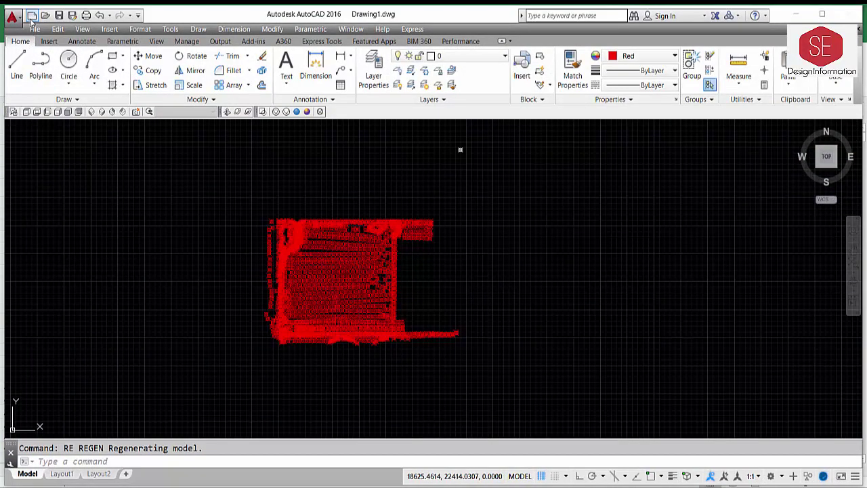
# Open a new Drawing2 from the default template and paste the Point commands into its command line.
pyautogui.click(31, 16)
pyautogui.click(591, 360)
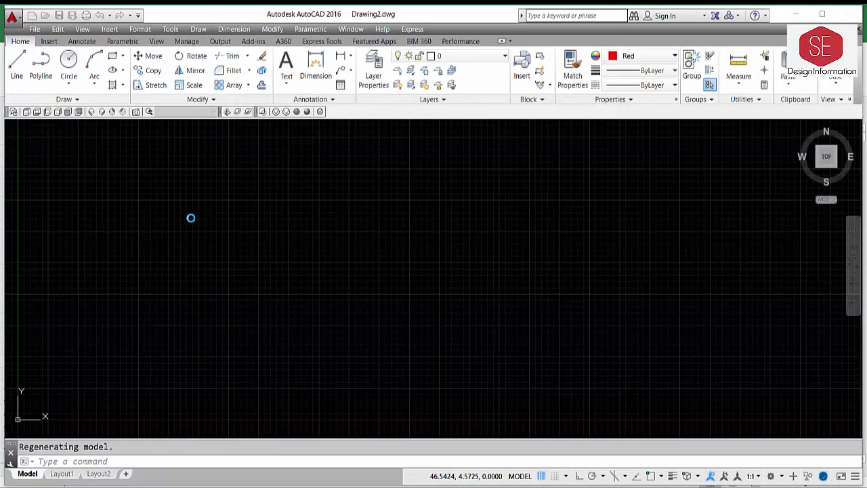
pyautogui.click(127, 462)
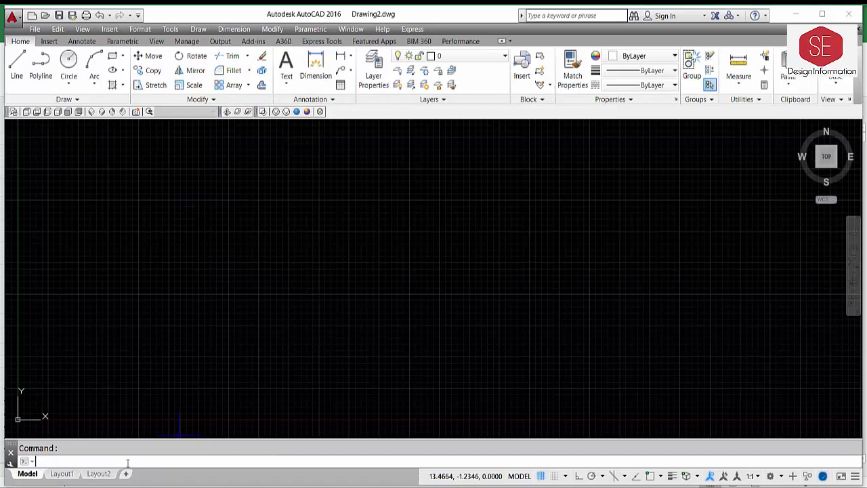
pyautogui.rightClick(133, 463)
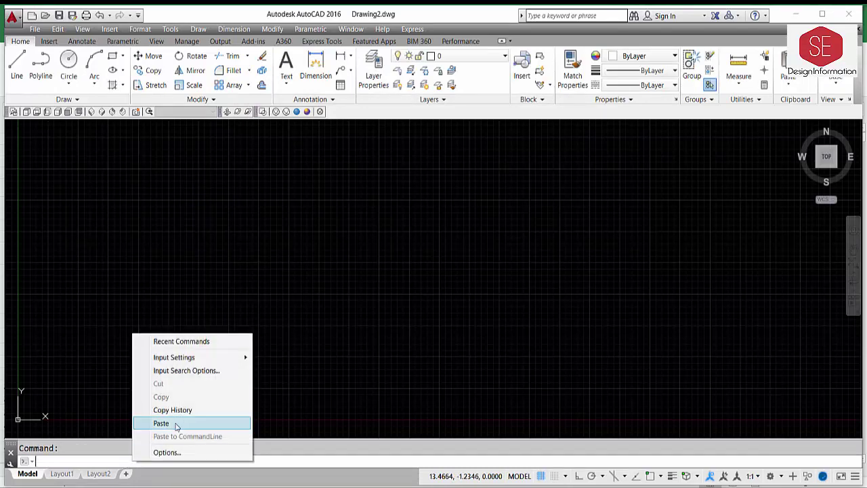
pyautogui.click(169, 424)
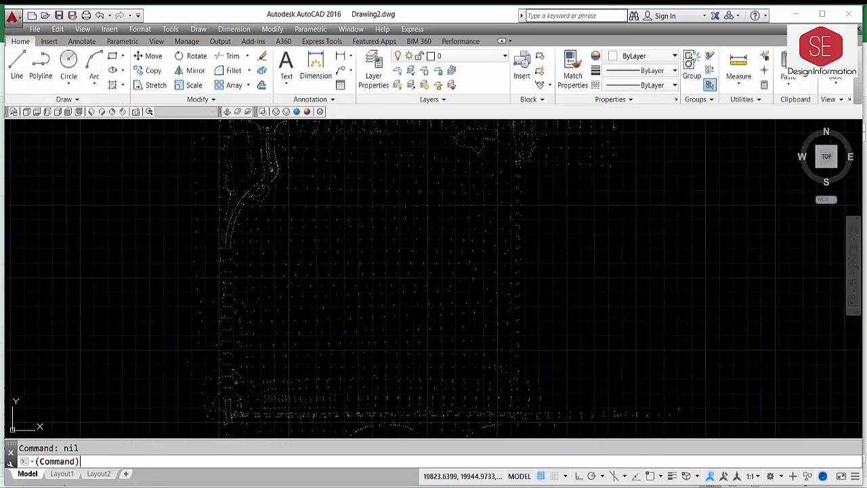
# Cancel the leftover command and paste the next batch to add Romans 0.75 elevation labels.
pyautogui.press('Escape')
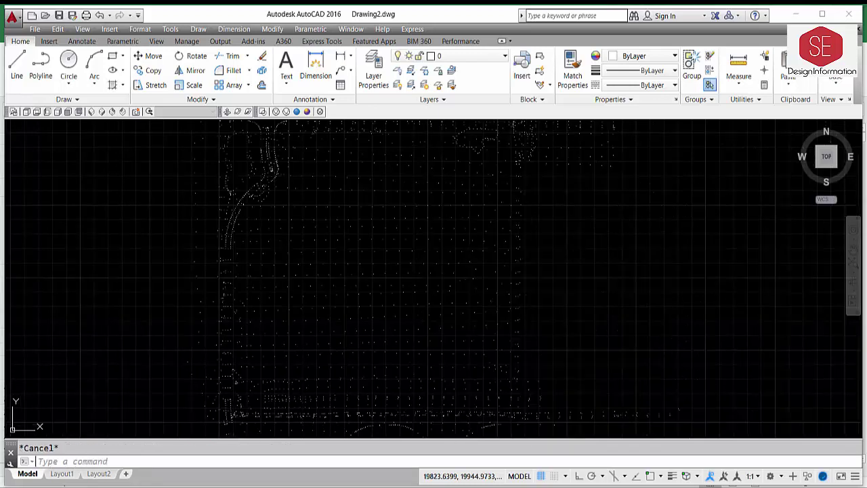
pyautogui.hotkey('ctrl', 'v')
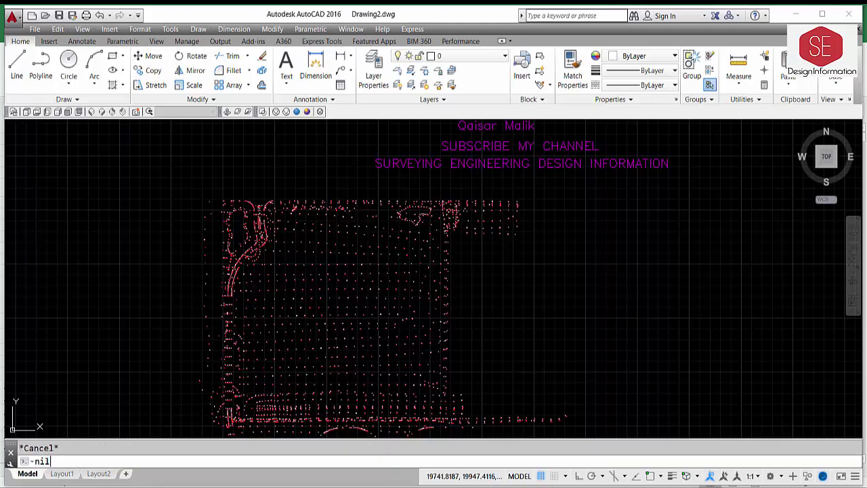
pyautogui.hotkey('ctrl', 'v')
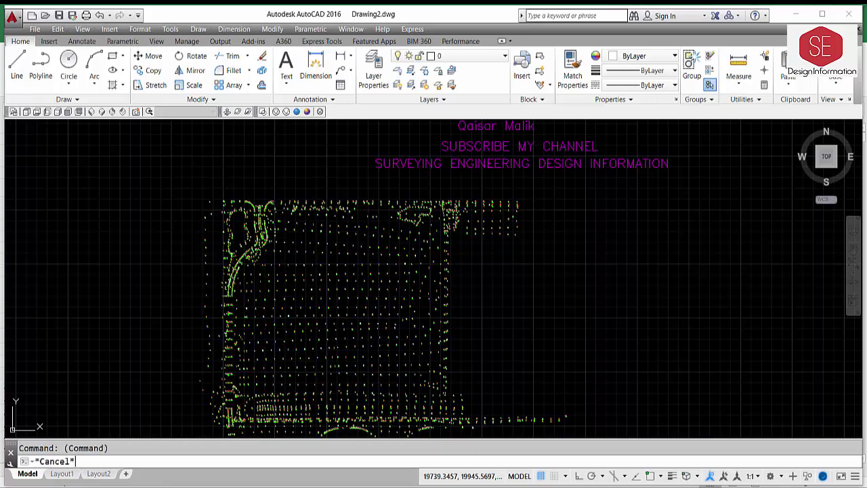
pyautogui.hotkey('ctrl', 'v')
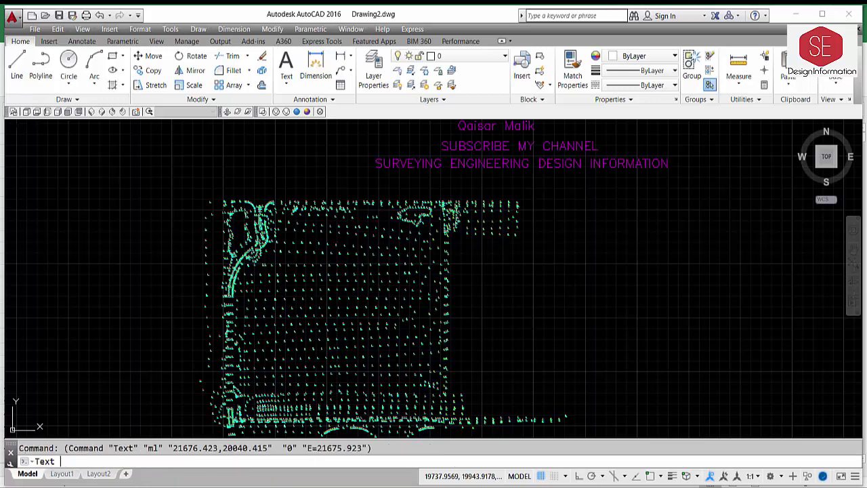
pyautogui.press('Escape')
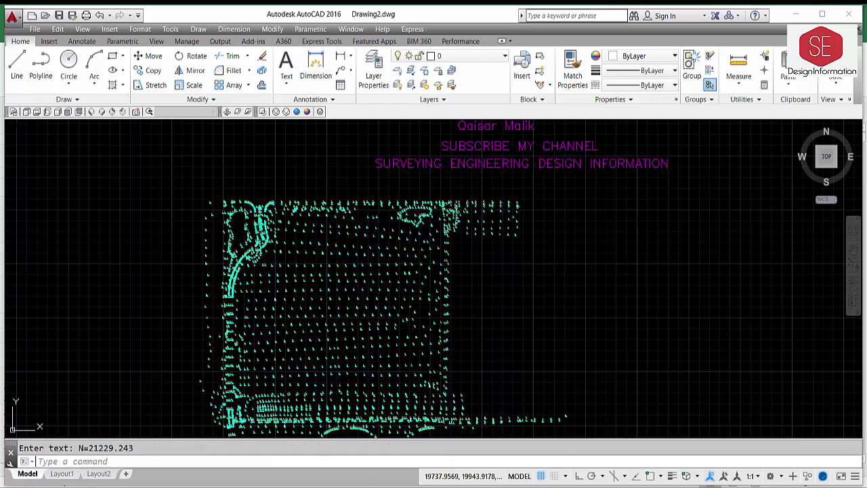
pyautogui.press('Escape')
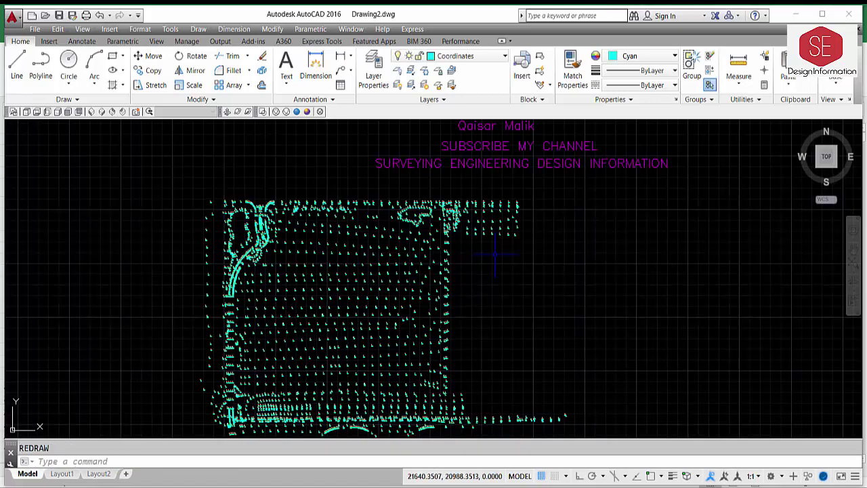
pyautogui.scroll(-2, 540, 179)
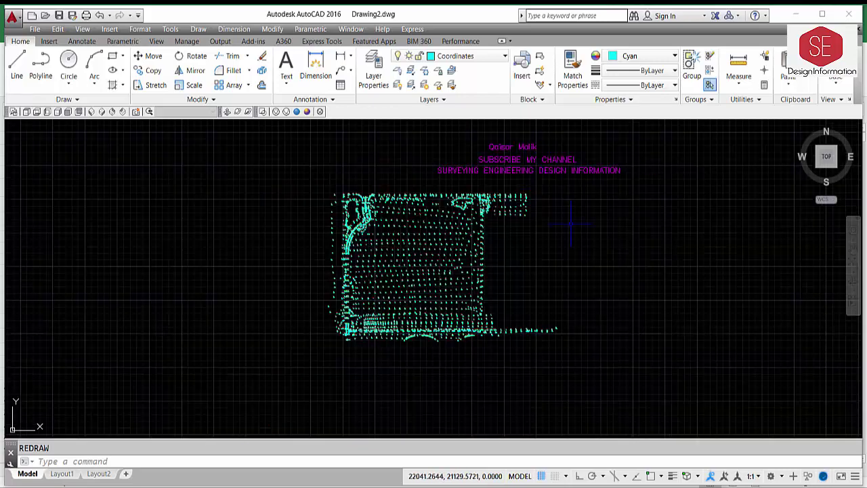
pyautogui.scroll(5, 336, 187)
pyautogui.scroll(4, 368, 201)
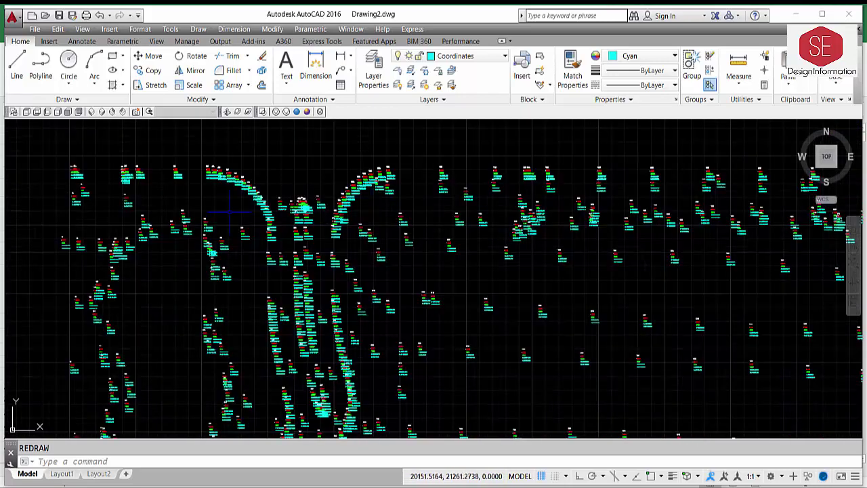
pyautogui.scroll(3, 100, 193)
pyautogui.scroll(4, 412, 199)
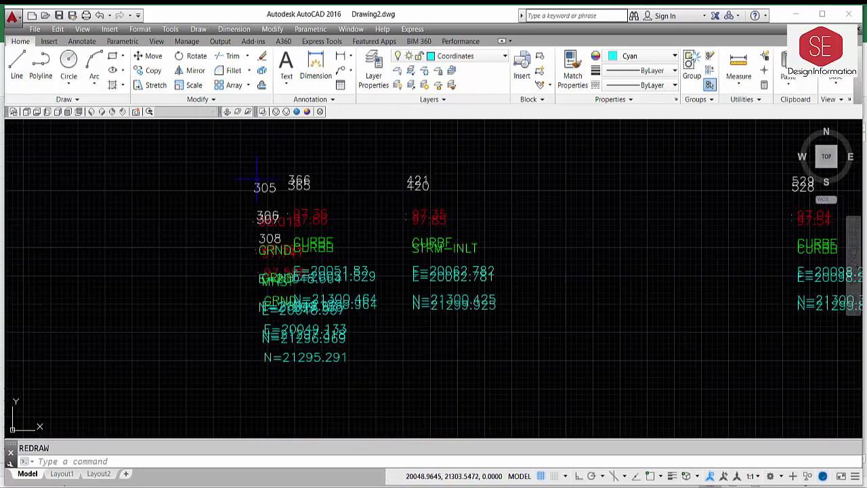
pyautogui.scroll(4, 234, 237)
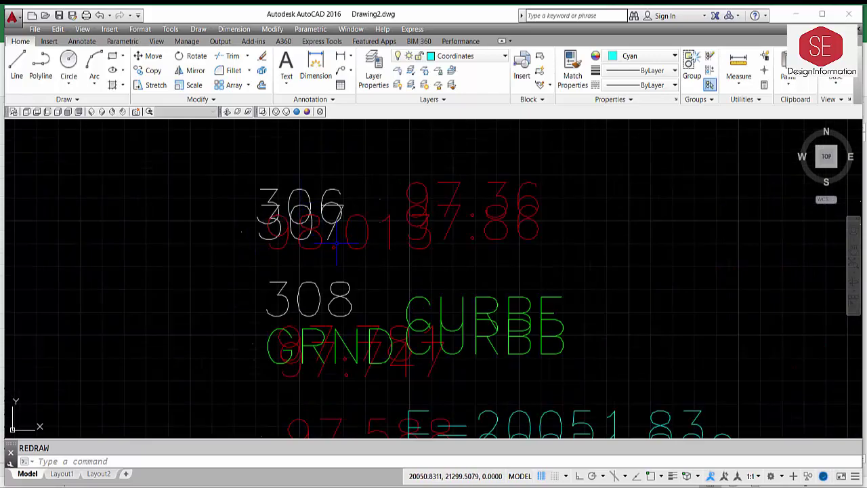
pyautogui.scroll(-3, 418, 290)
pyautogui.scroll(2, 418, 290)
pyautogui.scroll(-1, 419, 290)
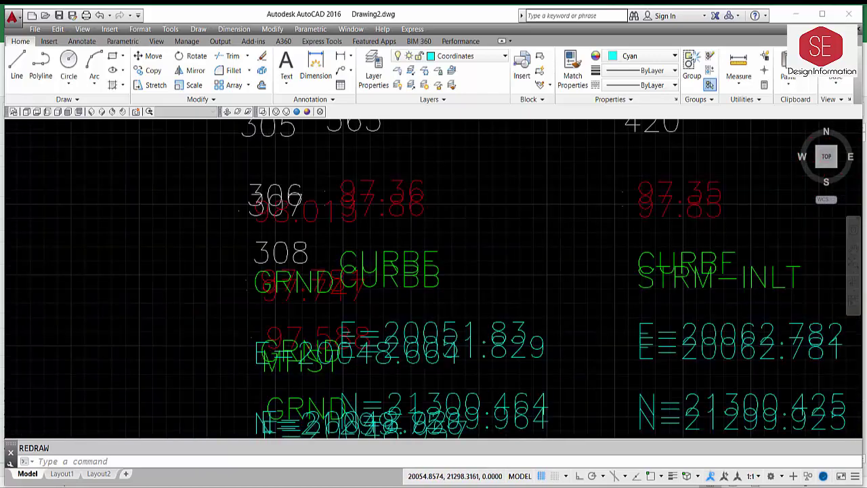
pyautogui.scroll(-1, 418, 290)
pyautogui.scroll(-2, 417, 335)
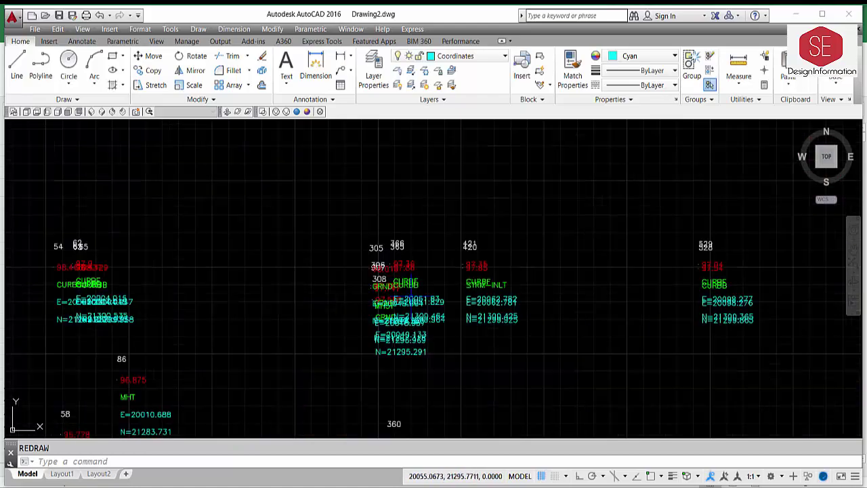
pyautogui.scroll(-2, 447, 311)
pyautogui.scroll(-2, 487, 285)
pyautogui.scroll(-1, 534, 258)
pyautogui.scroll(4, 460, 220)
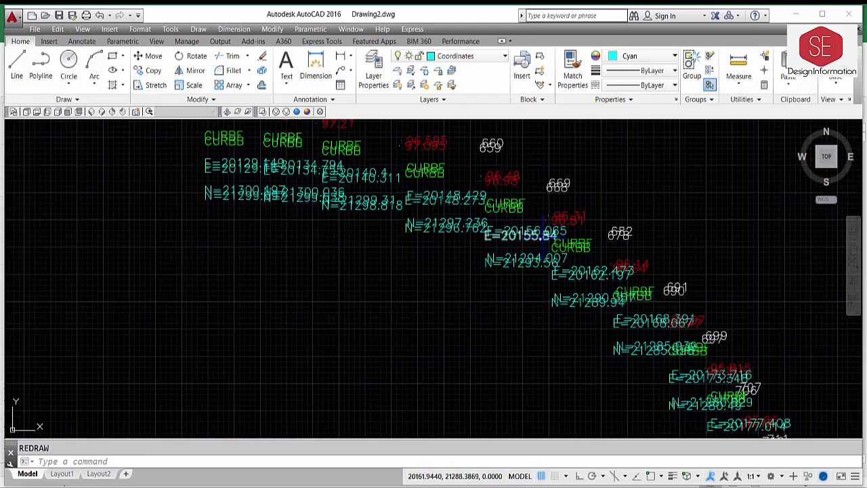
pyautogui.scroll(-3, 518, 256)
pyautogui.scroll(1, 520, 260)
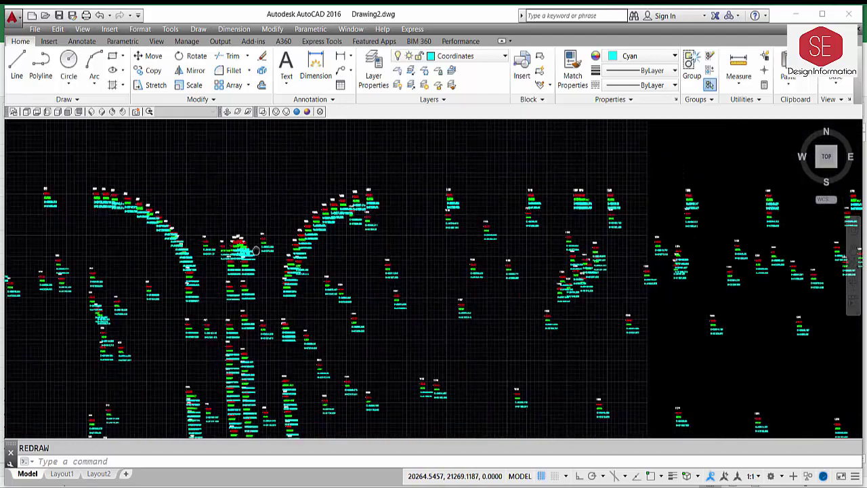
pyautogui.scroll(2, 474, 277)
pyautogui.scroll(1, 501, 269)
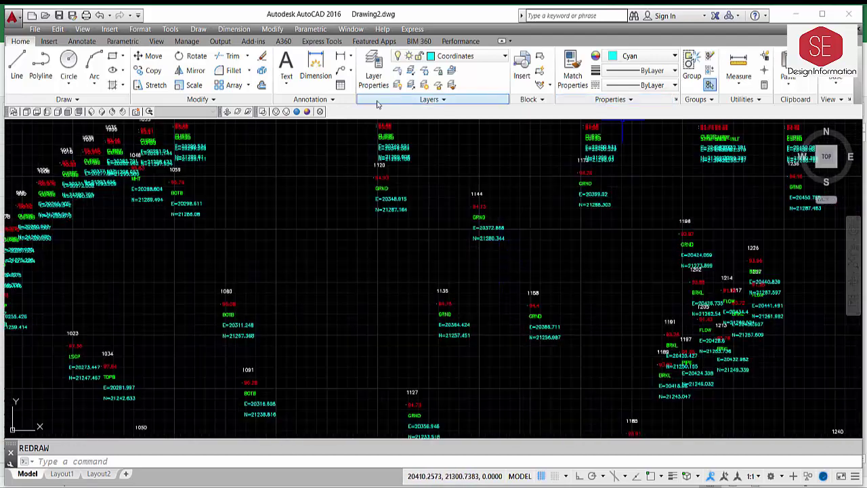
# Turn off the Coordinates layer, confirming that the current layer will be hidden.
pyautogui.click(494, 56)
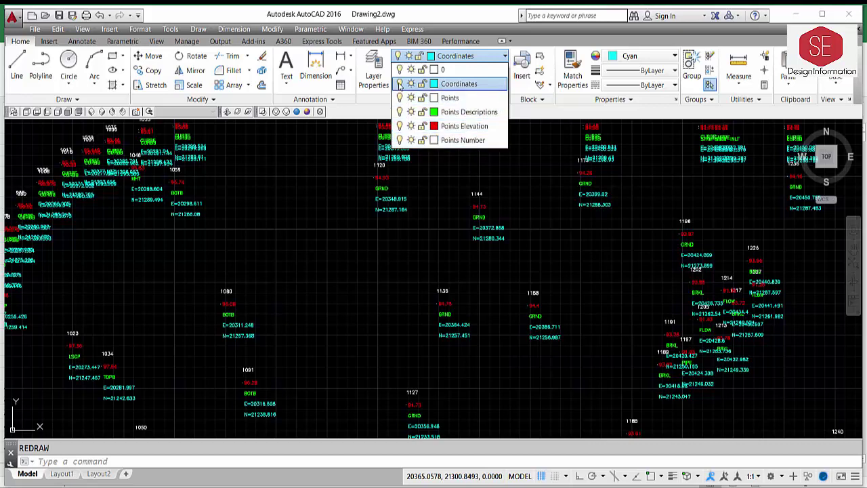
pyautogui.click(399, 84)
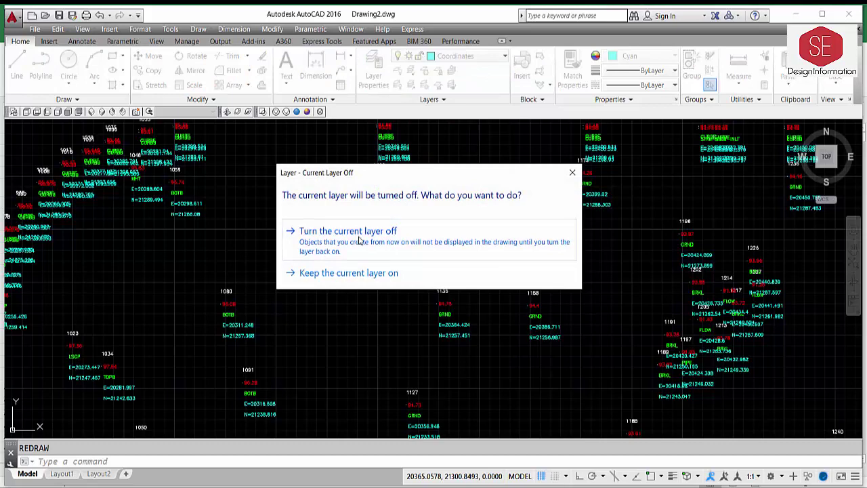
pyautogui.click(354, 244)
# Turn off the Points Descriptions layer and check the drawing.
pyautogui.click(461, 56)
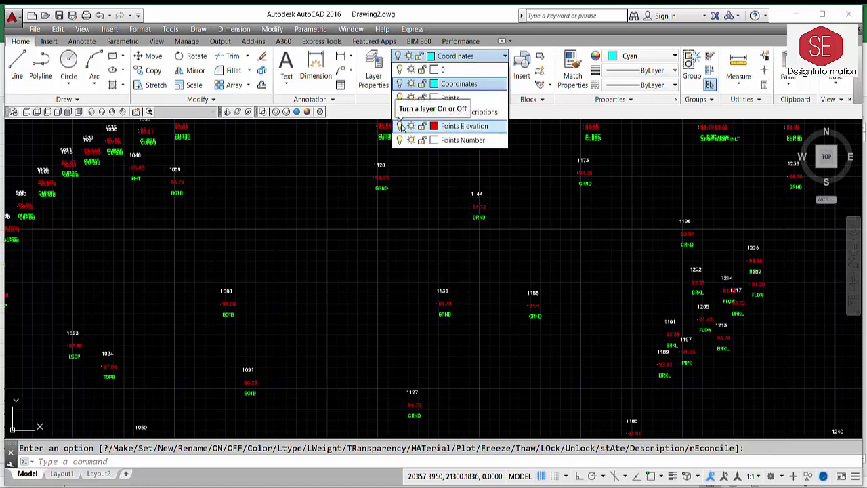
pyautogui.click(400, 112)
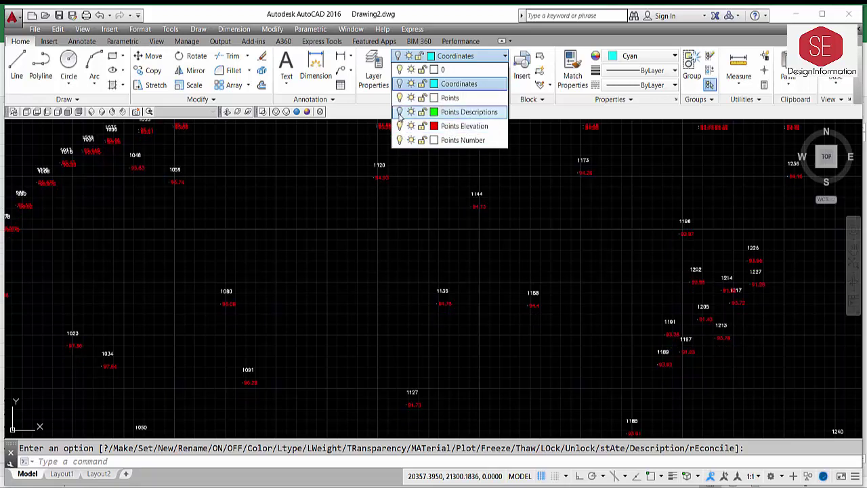
pyautogui.click(414, 210)
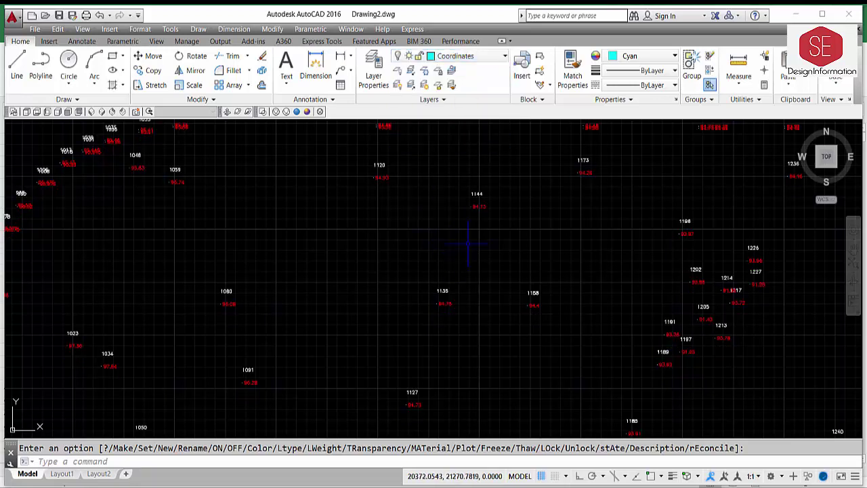
pyautogui.scroll(5, 474, 196)
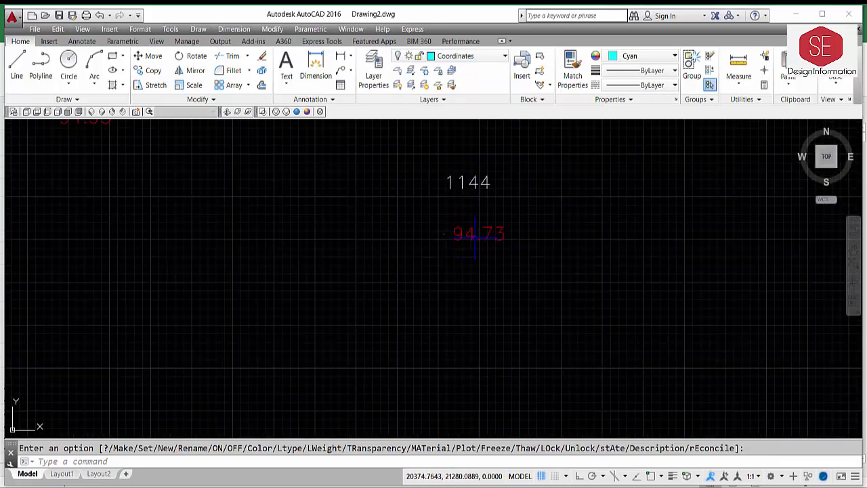
pyautogui.scroll(-3, 528, 257)
pyautogui.scroll(-2, 592, 278)
pyautogui.scroll(2, 593, 277)
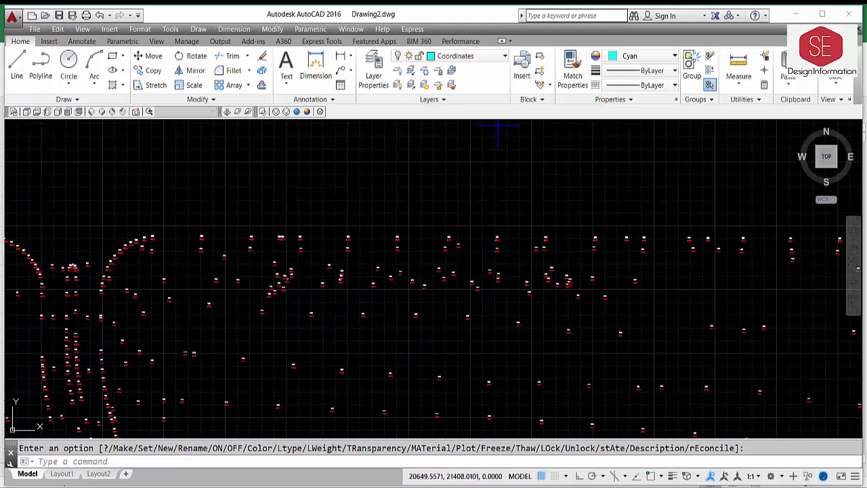
# Turn off Points Elevation, then switch Points Descriptions and Points Elevation back on.
pyautogui.click(453, 57)
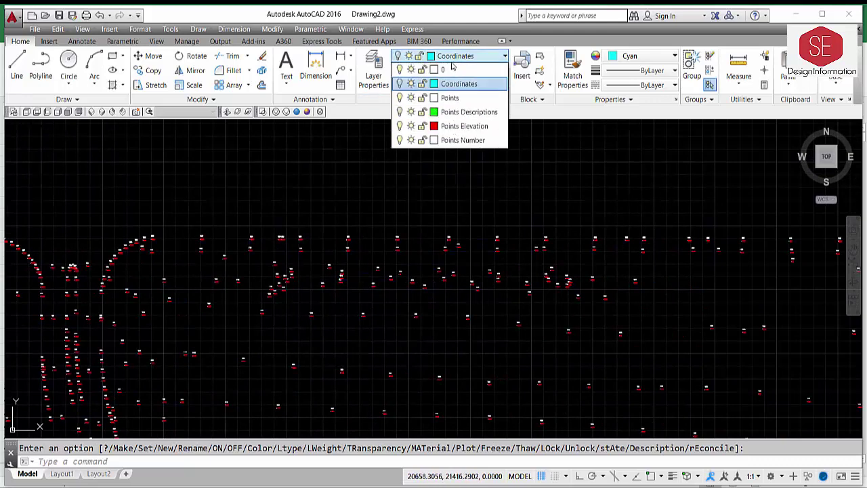
pyautogui.click(400, 127)
pyautogui.scroll(4, 427, 313)
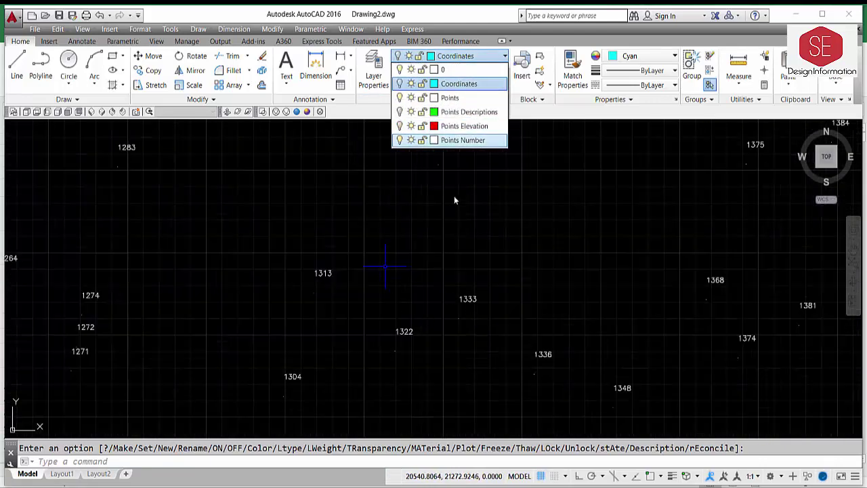
pyautogui.click(399, 112)
pyautogui.click(399, 126)
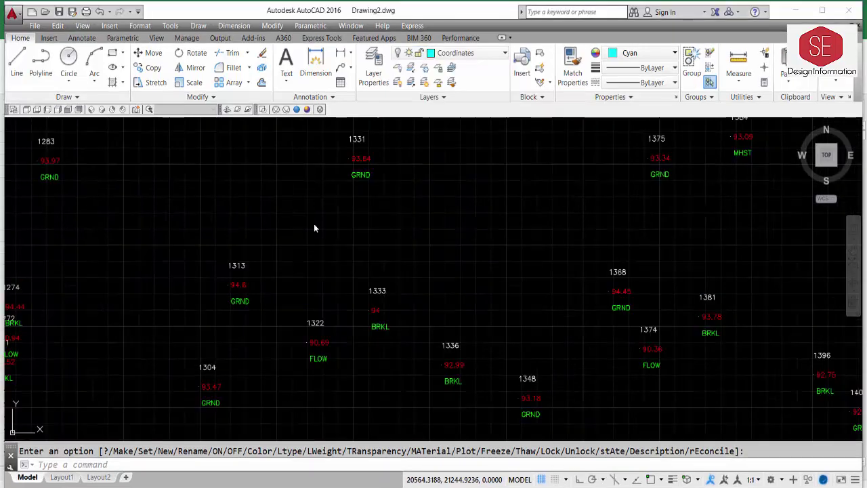
pyautogui.scroll(-5, 314, 228)
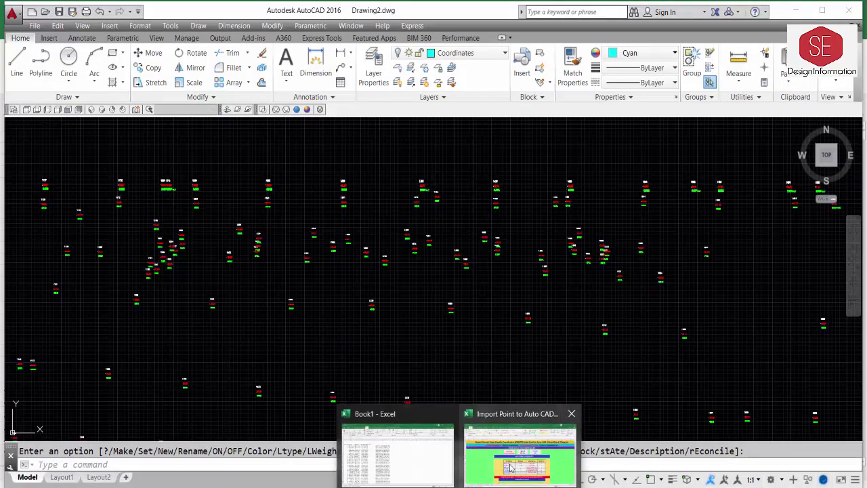
# Run Plot 3D Poly Line in Excel and paste the polyline commands into AutoCAD's command line.
pyautogui.click(511, 467)
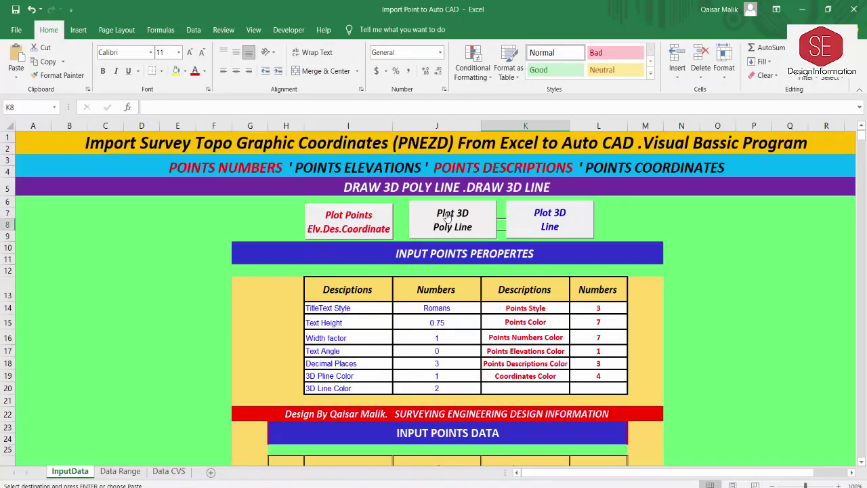
pyautogui.click(446, 215)
pyautogui.click(547, 448)
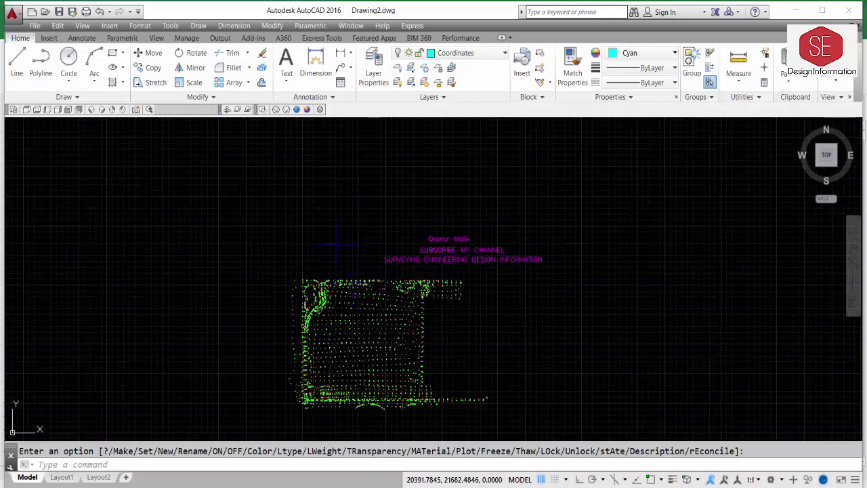
pyautogui.click(256, 466)
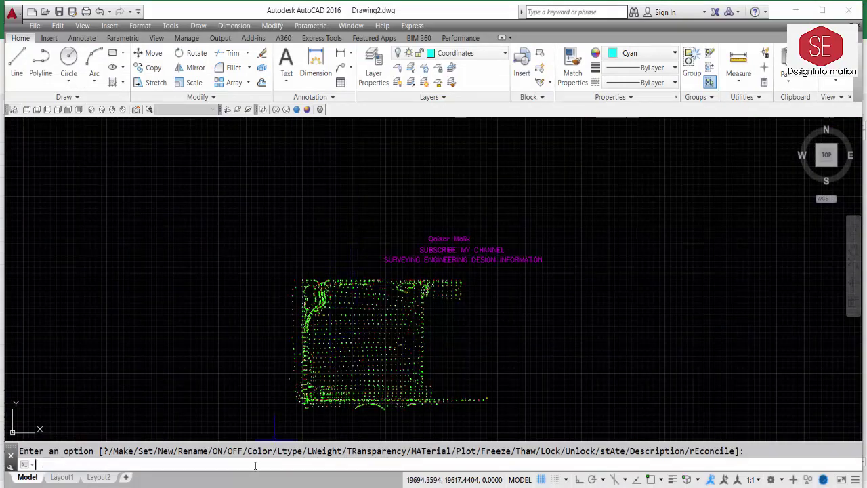
pyautogui.rightClick(255, 465)
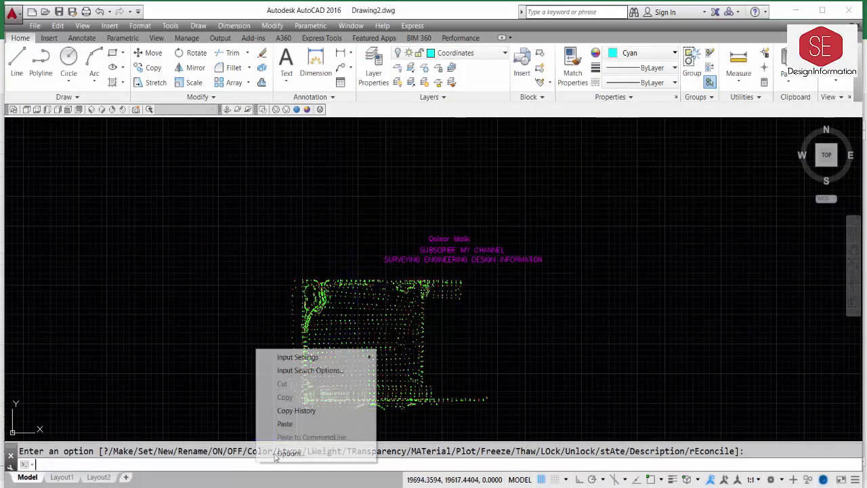
pyautogui.click(294, 425)
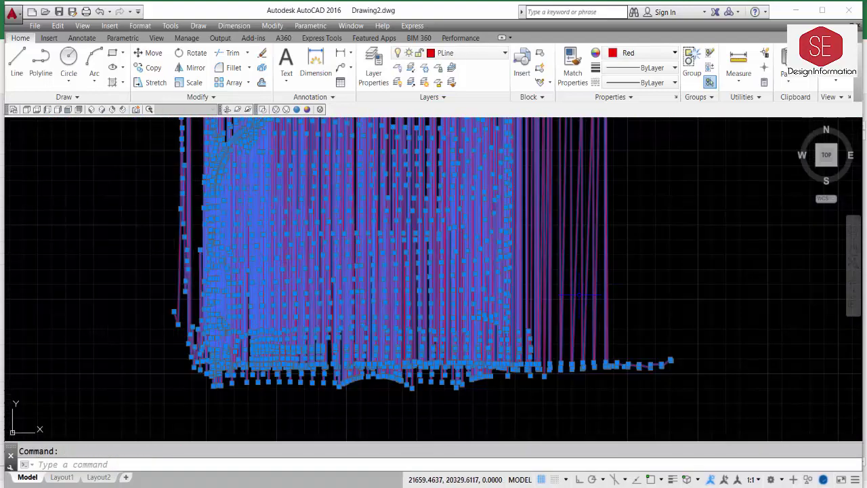
# Deselect the new red 3D polylines and start a new drawing.
pyautogui.press('Escape')
pyautogui.click(508, 461)
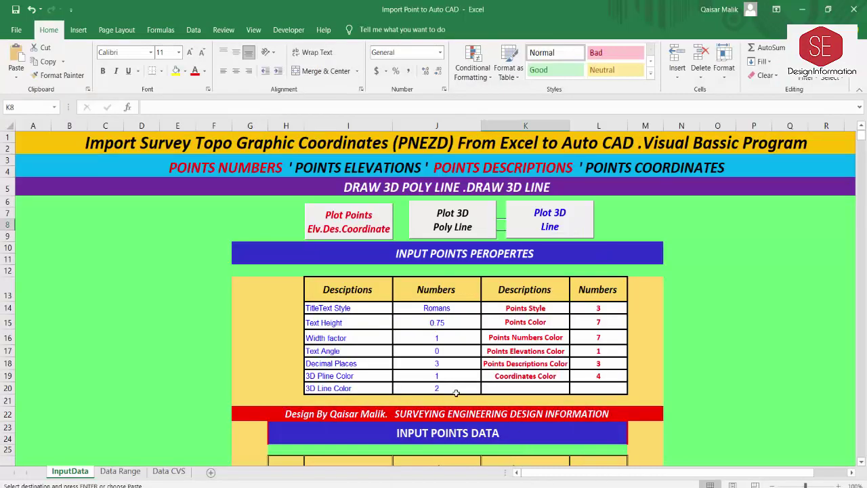
pyautogui.click(553, 447)
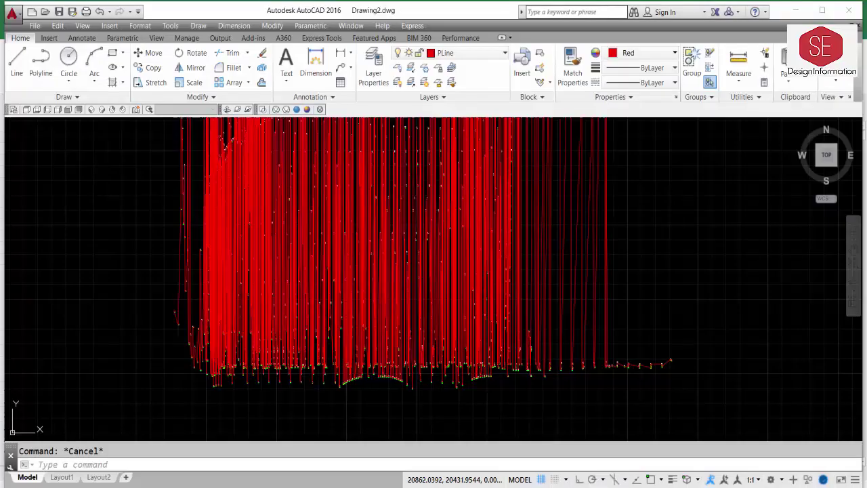
pyautogui.scroll(-5, 348, 338)
pyautogui.press('Escape')
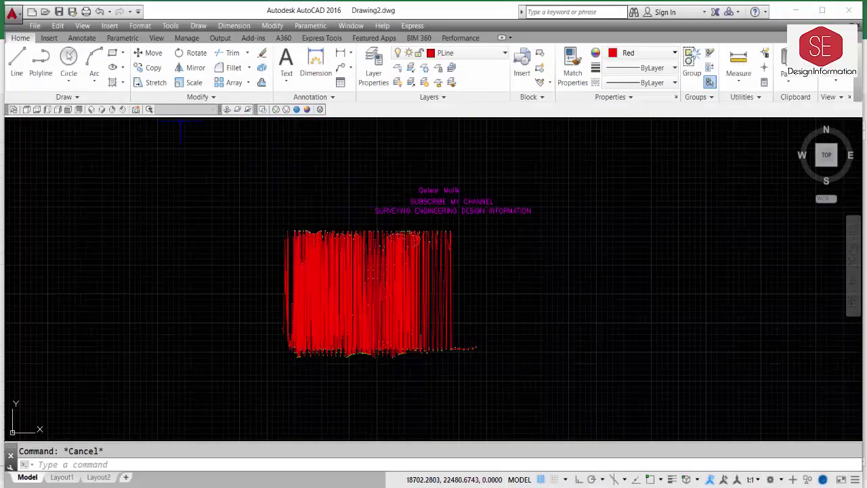
pyautogui.click(32, 12)
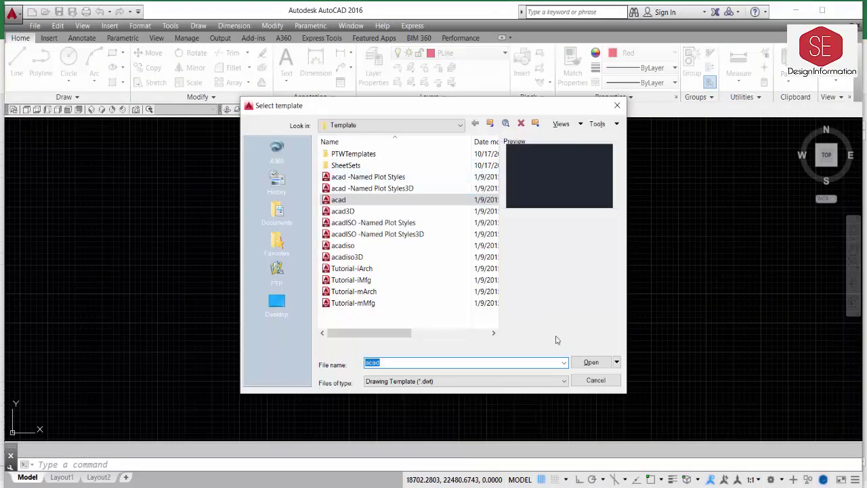
# Create Drawing3 from the acad template, paste the line commands, and deselect the yellow lines.
pyautogui.click(595, 362)
pyautogui.rightClick(125, 465)
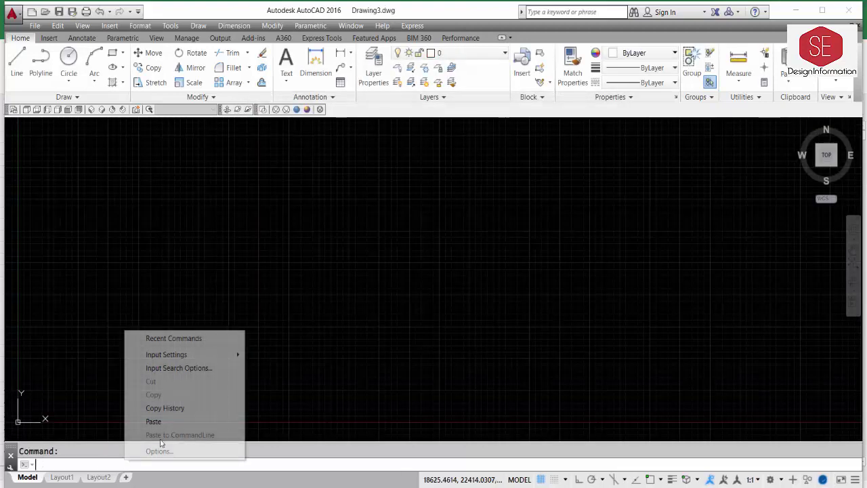
pyautogui.click(177, 422)
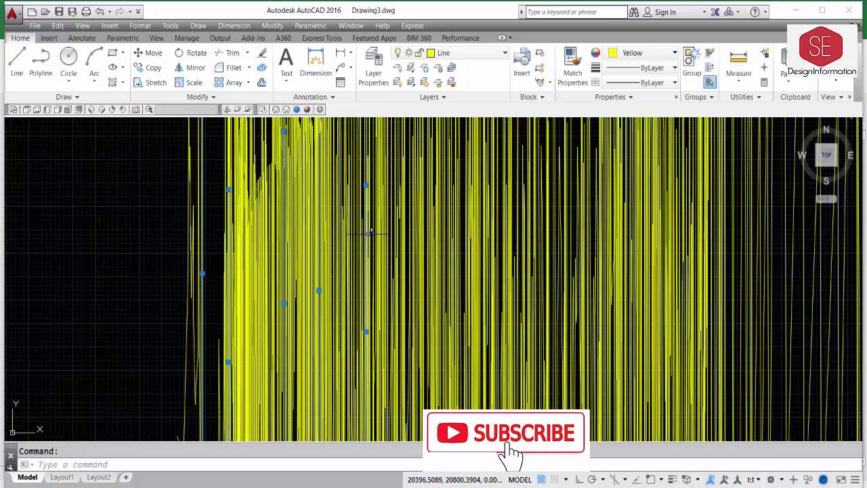
pyautogui.scroll(-6, 368, 233)
pyautogui.press('Escape')
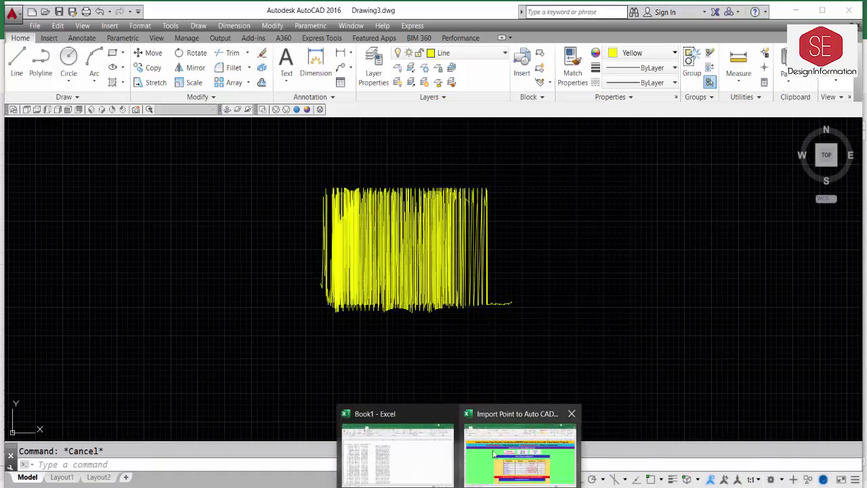
# Back in the Excel workbook, change the Text Height from 0.75 to 0.5.
pyautogui.click(522, 443)
pyautogui.scroll(-2, 418, 307)
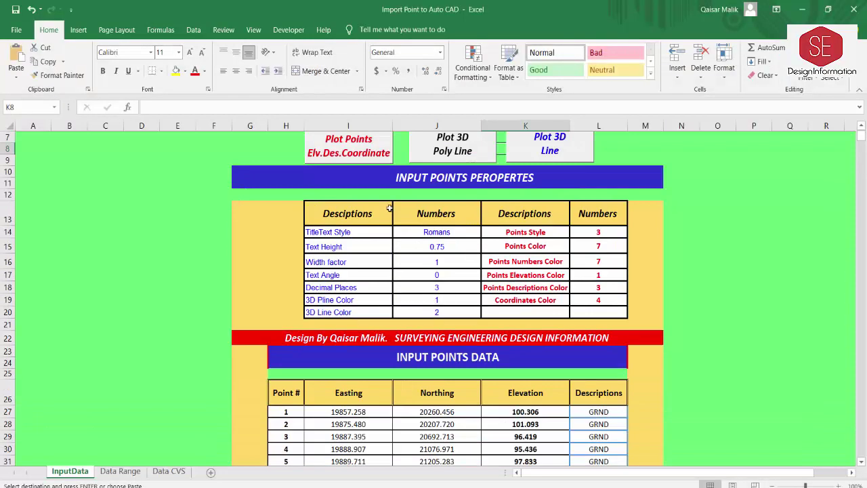
pyautogui.click(379, 209)
pyautogui.click(292, 183)
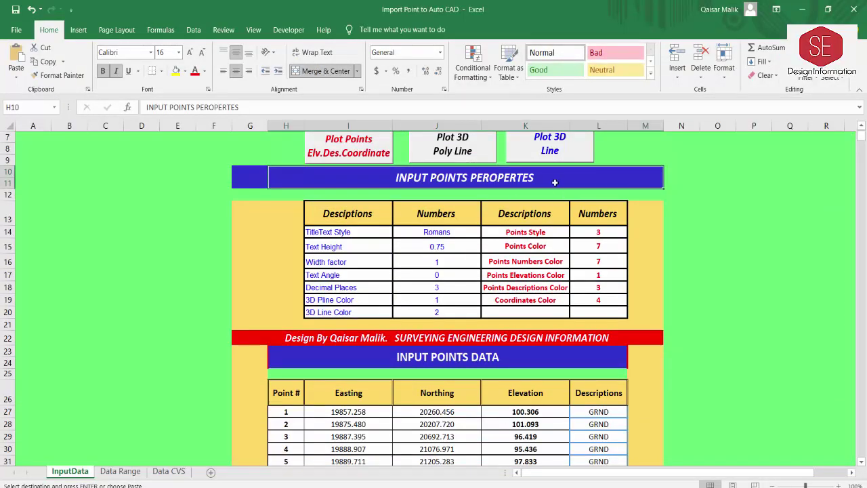
pyautogui.click(339, 233)
pyautogui.click(440, 233)
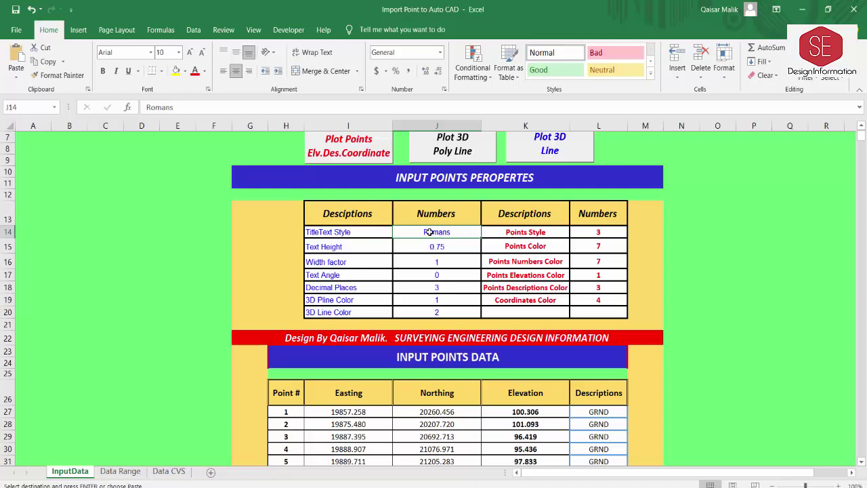
pyautogui.click(337, 249)
pyautogui.click(434, 247)
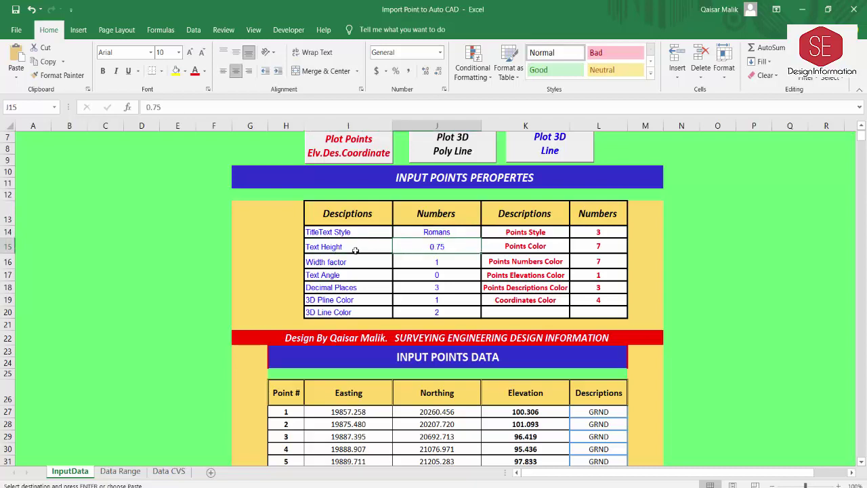
pyautogui.write('0')
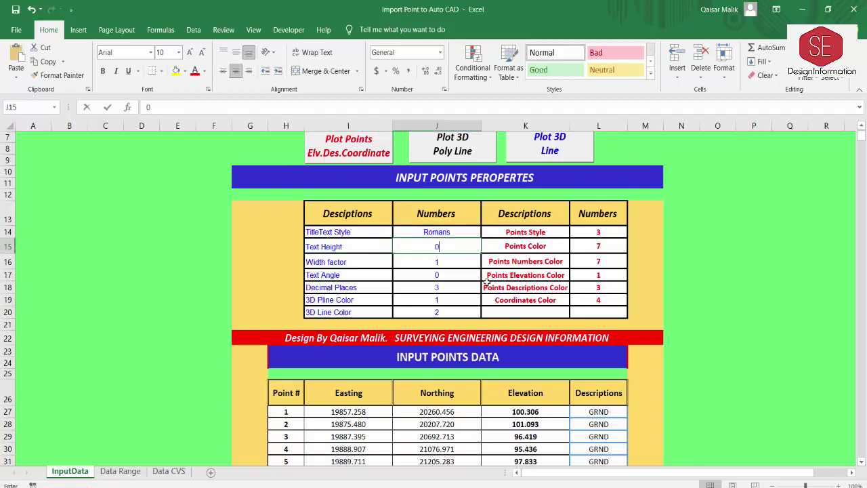
pyautogui.write('.5')
pyautogui.press('Return')
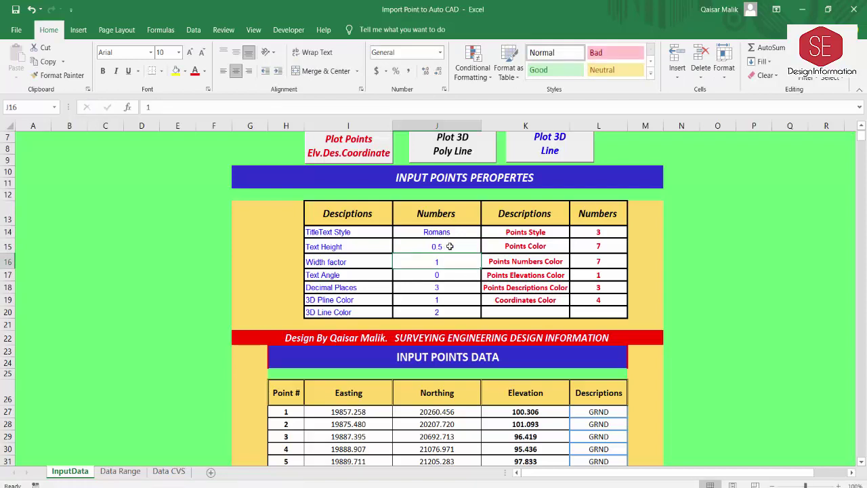
# Try Text Angle values 90 and 45 in J17, then reset it to 0.
pyautogui.click(334, 265)
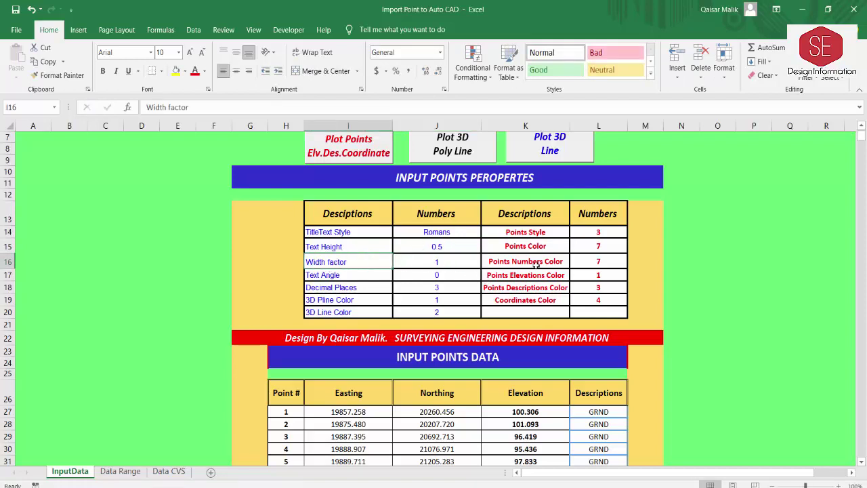
pyautogui.click(433, 256)
pyautogui.click(325, 278)
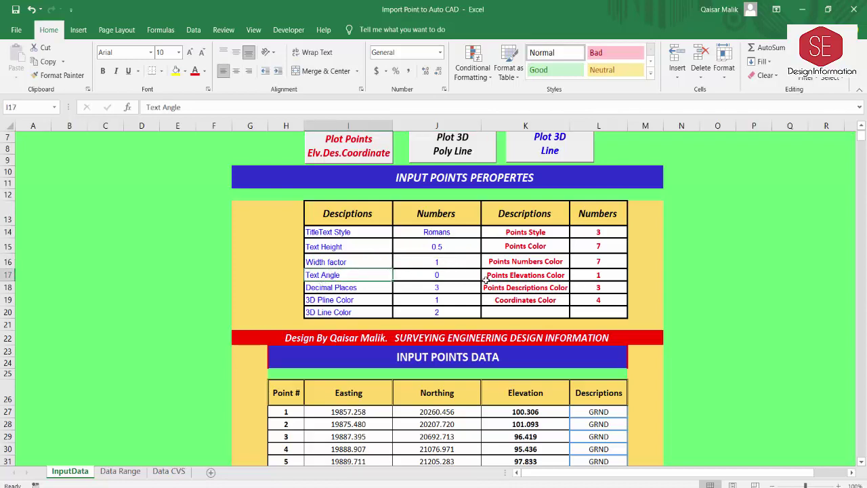
pyautogui.click(458, 277)
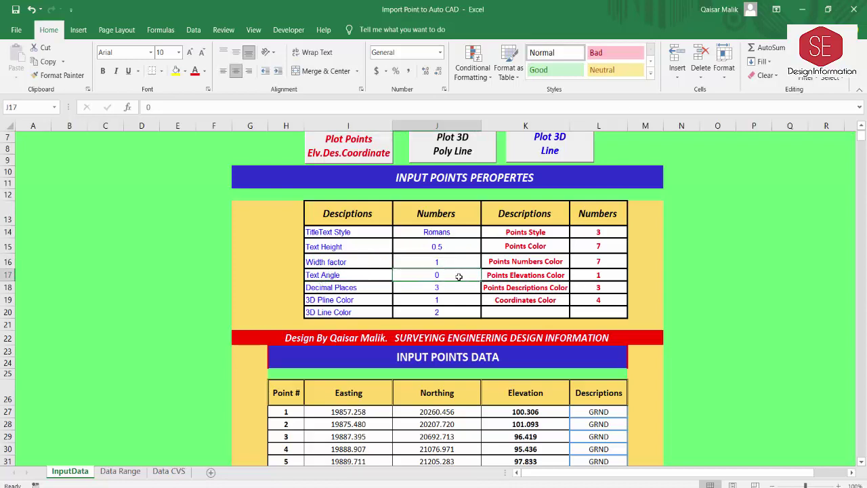
pyautogui.write('90')
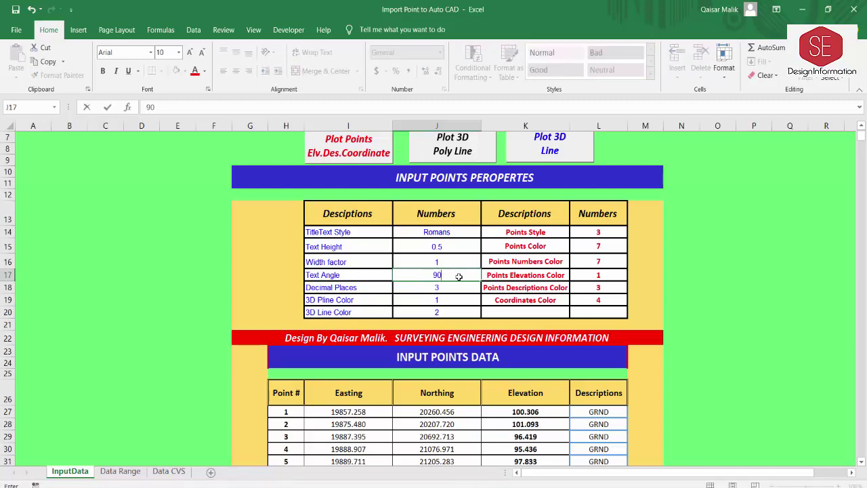
pyautogui.press('Return')
pyautogui.click(458, 277)
pyautogui.write('45')
pyautogui.press('Return')
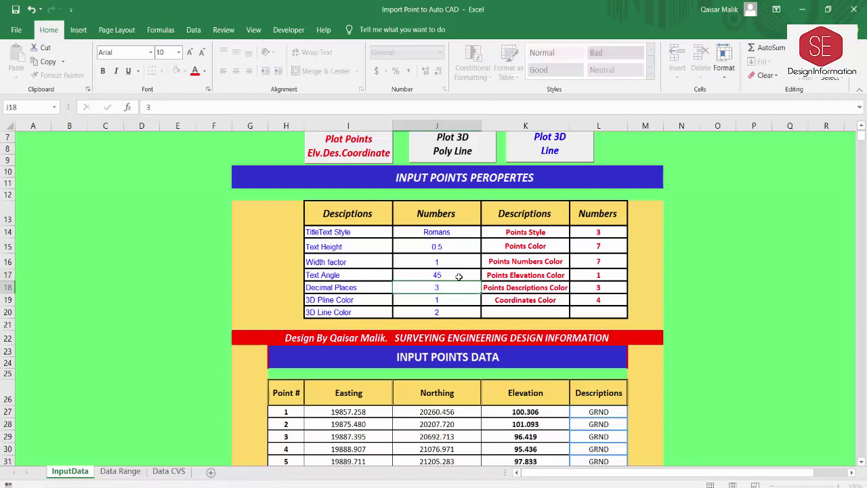
pyautogui.click(458, 276)
pyautogui.write('0')
pyautogui.press('Return')
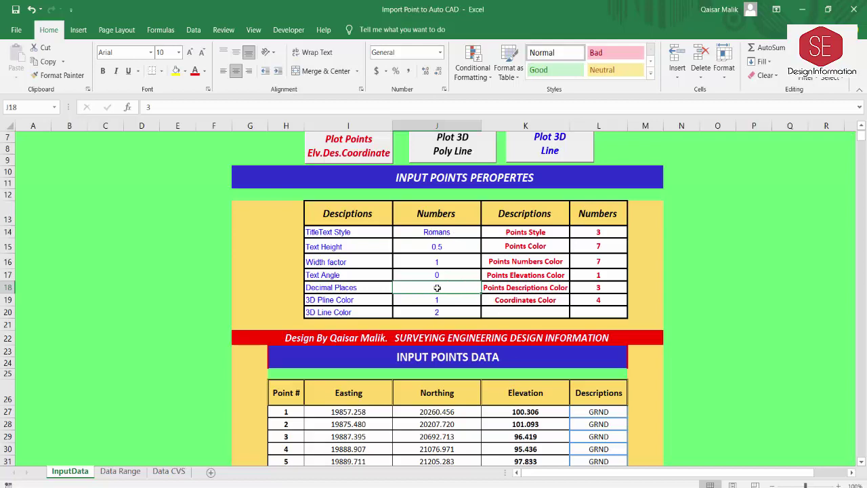
# Select the 3D Pline Color setting in the properties table.
pyautogui.click(321, 300)
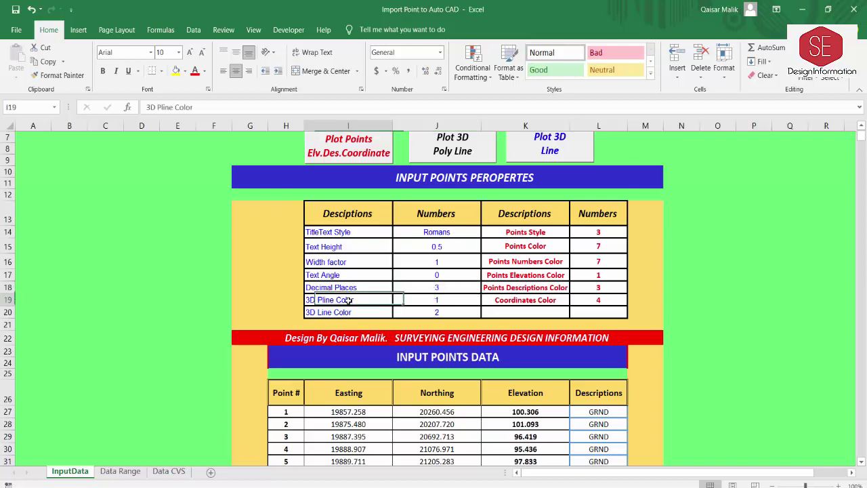
pyautogui.scroll(-1, 325, 306)
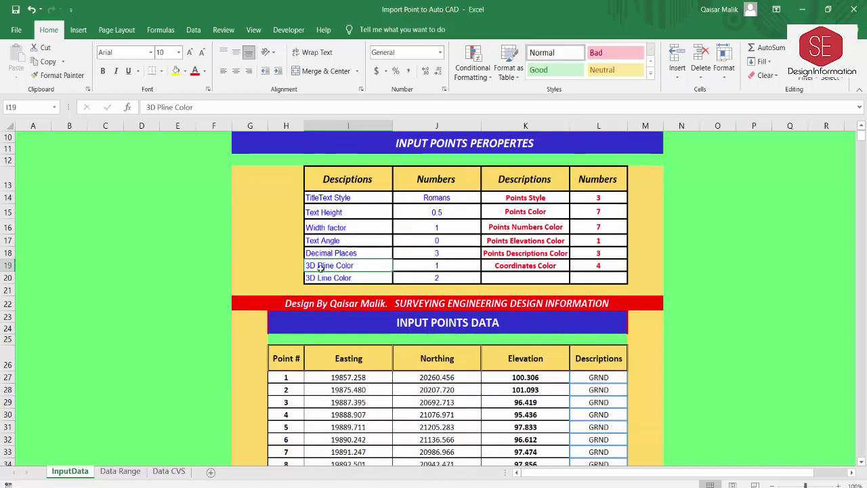
pyautogui.click(437, 266)
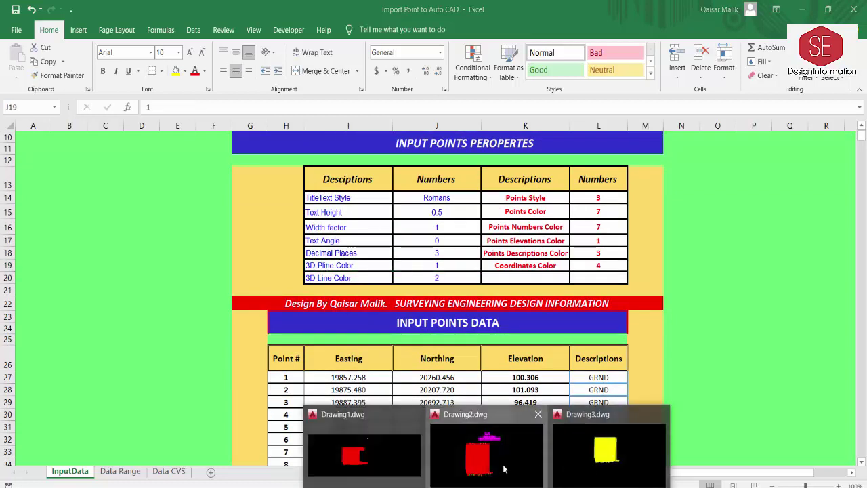
pyautogui.click(505, 467)
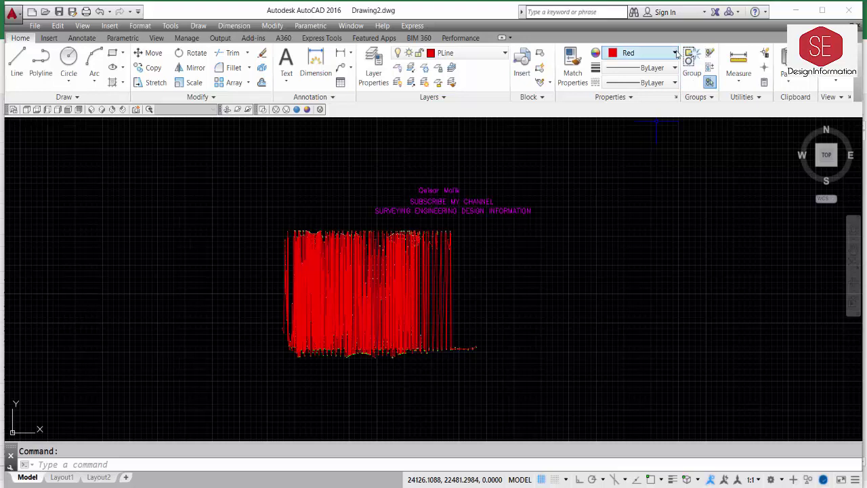
pyautogui.click(668, 53)
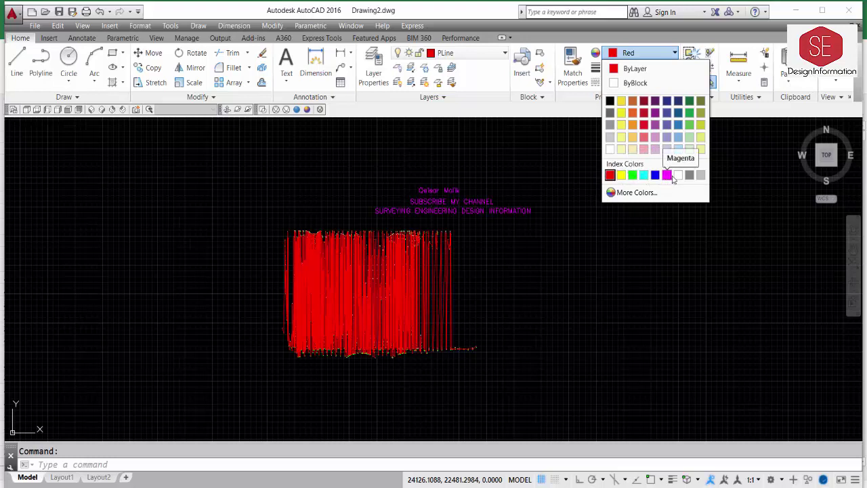
pyautogui.click(611, 194)
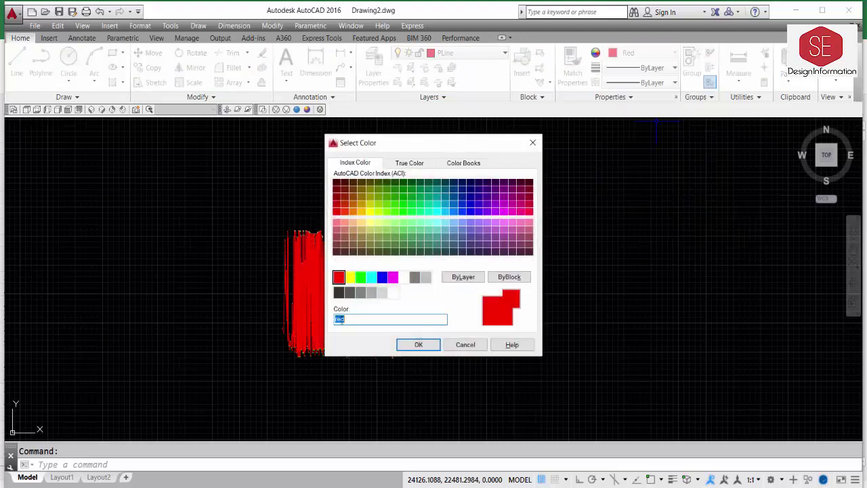
pyautogui.click(336, 188)
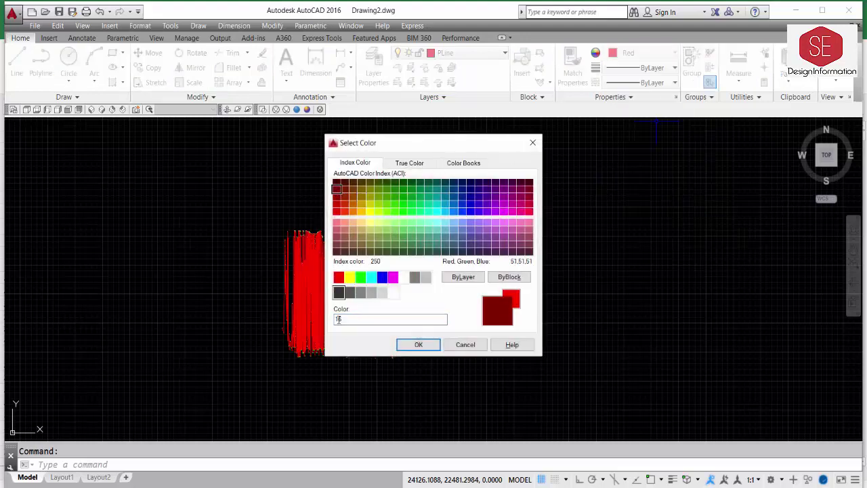
pyautogui.click(361, 196)
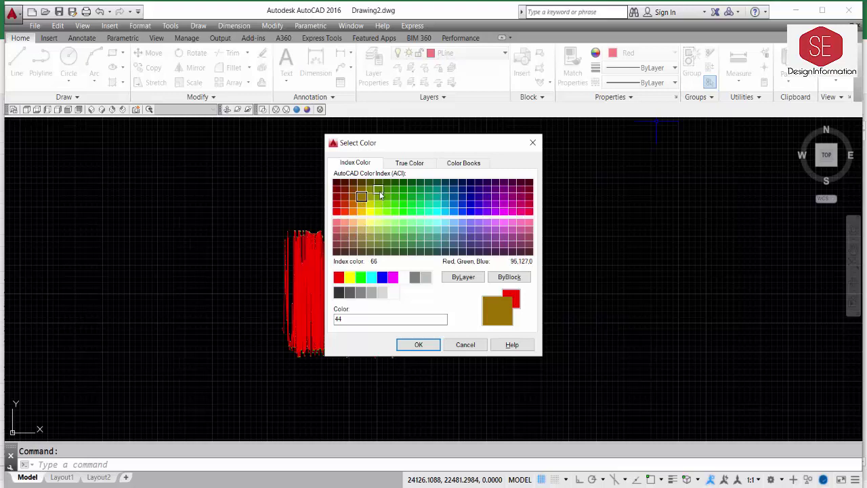
pyautogui.click(379, 191)
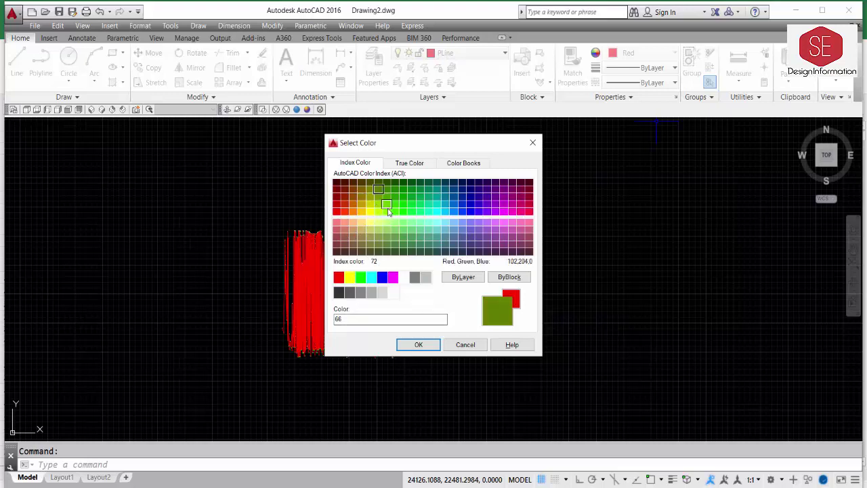
pyautogui.click(388, 205)
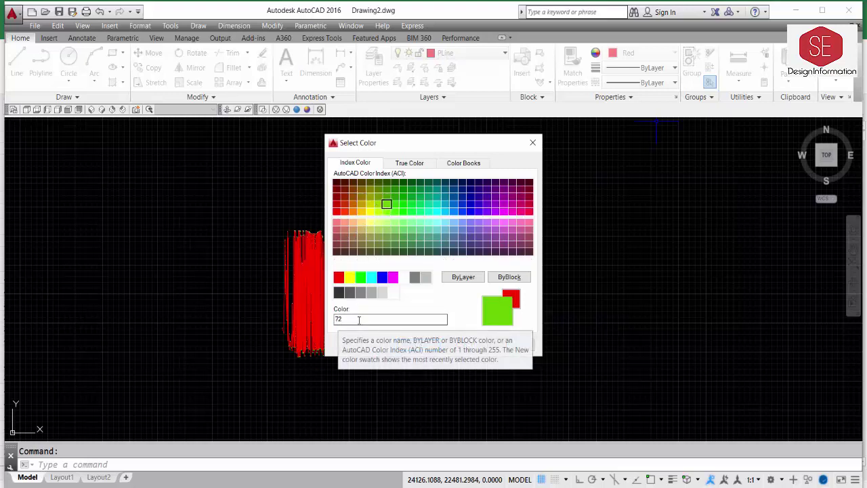
pyautogui.click(339, 276)
pyautogui.click(414, 344)
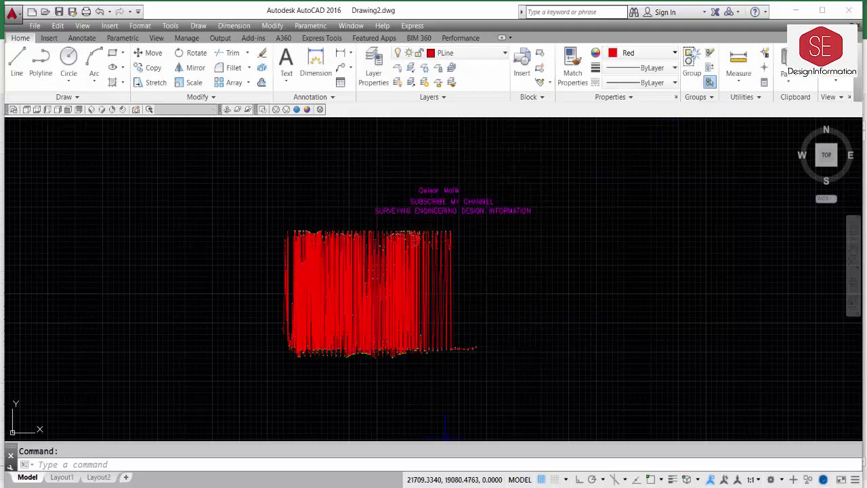
pyautogui.click(505, 431)
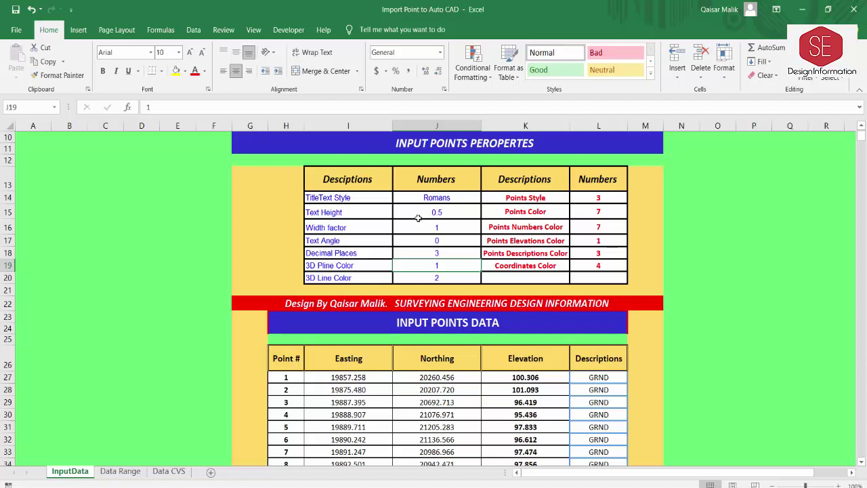
# Check that the Points Style value in the properties table is 3.
pyautogui.click(525, 197)
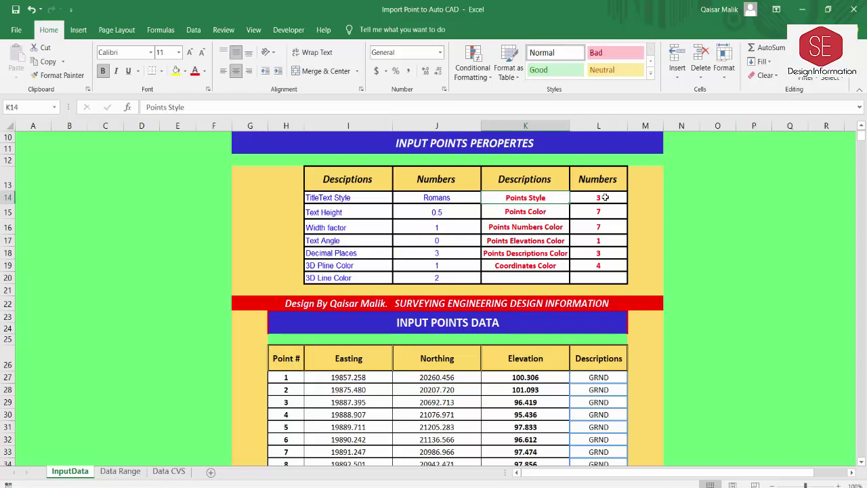
pyautogui.click(599, 198)
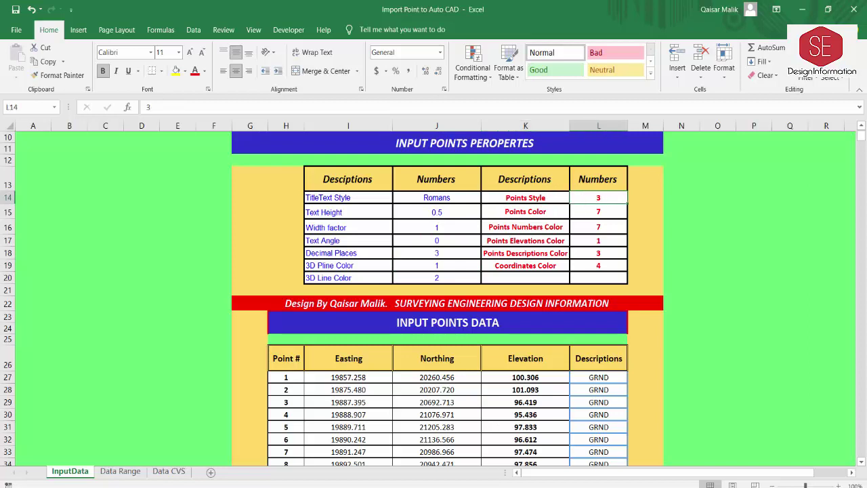
# In Drawing1's Point Style dialog, apply the circle-with-cross point display, then return to Excel.
pyautogui.click(366, 443)
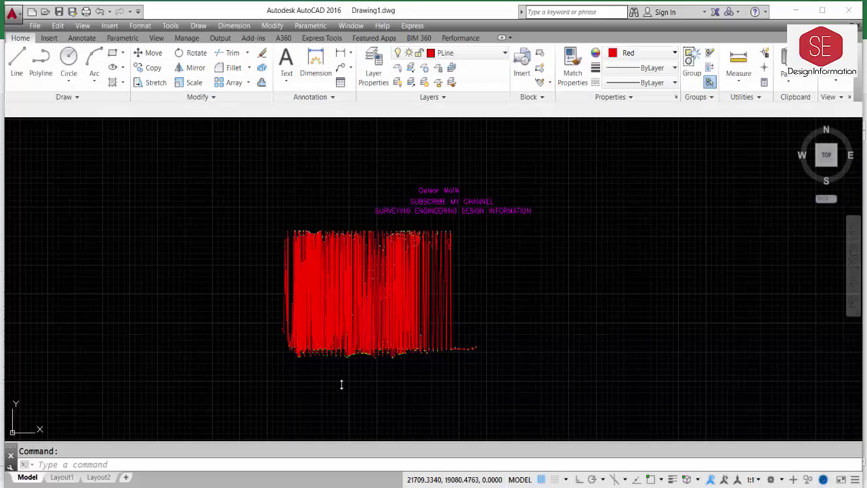
pyautogui.click(139, 26)
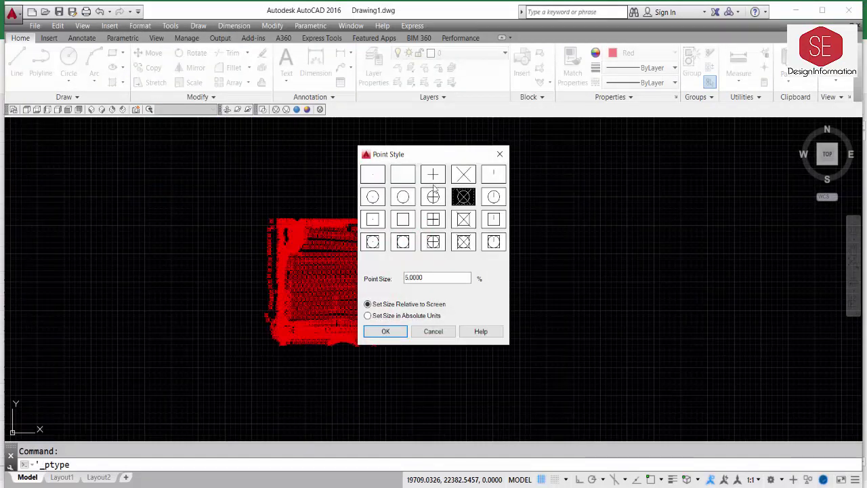
pyautogui.click(378, 178)
pyautogui.click(409, 179)
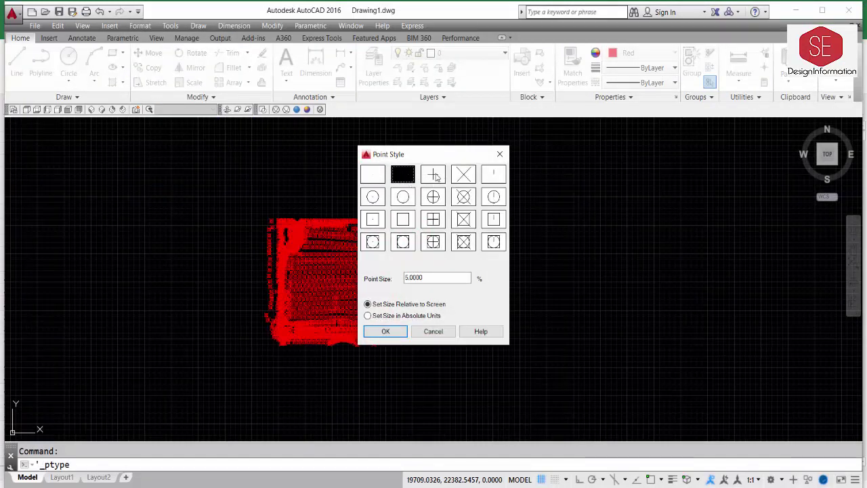
pyautogui.click(435, 174)
pyautogui.click(474, 174)
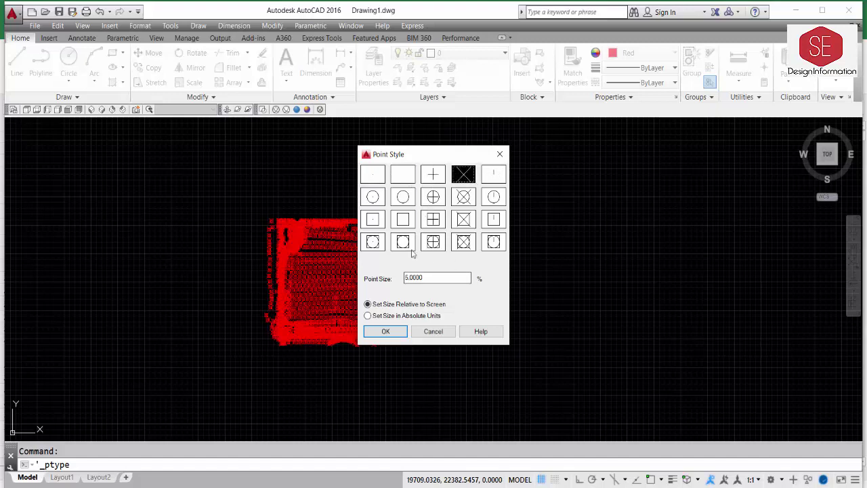
pyautogui.click(463, 203)
pyautogui.click(428, 198)
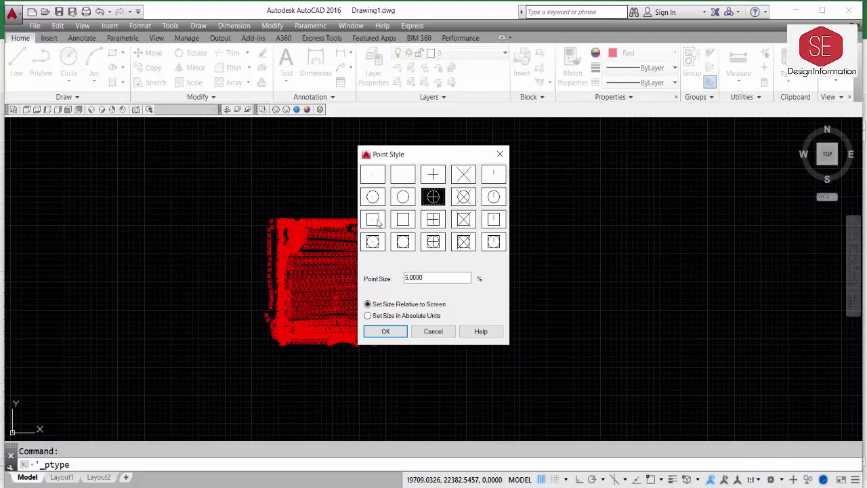
pyautogui.click(385, 332)
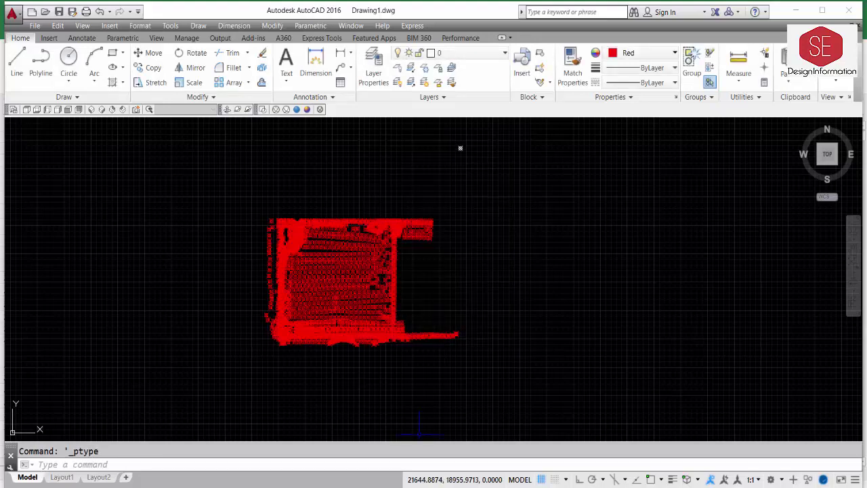
pyautogui.click(520, 443)
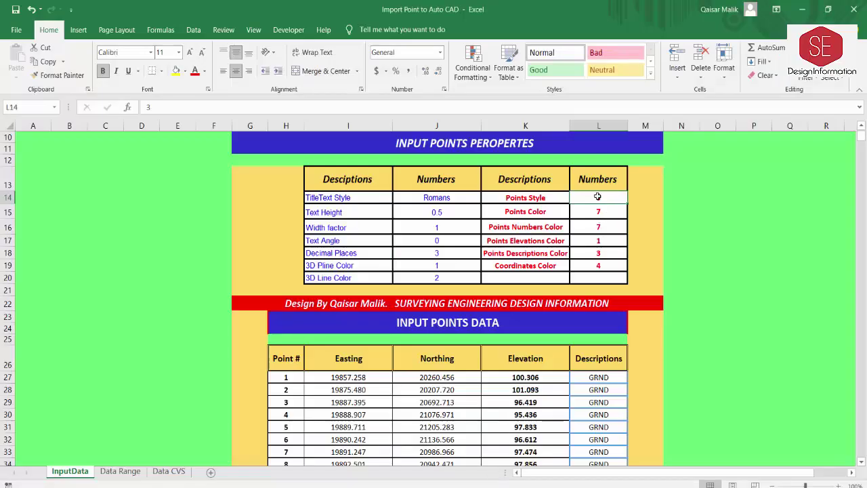
# Review the current Points, Numbers and Elevations Color values.
pyautogui.click(608, 210)
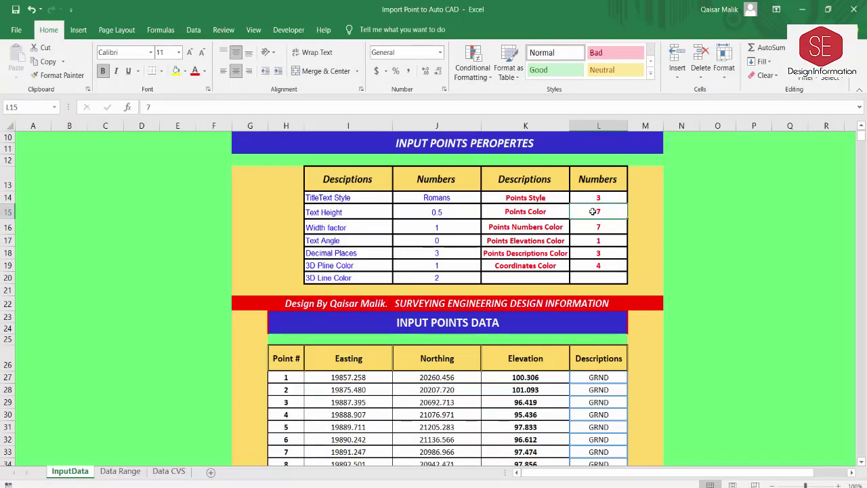
pyautogui.click(550, 228)
pyautogui.click(598, 227)
pyautogui.click(532, 239)
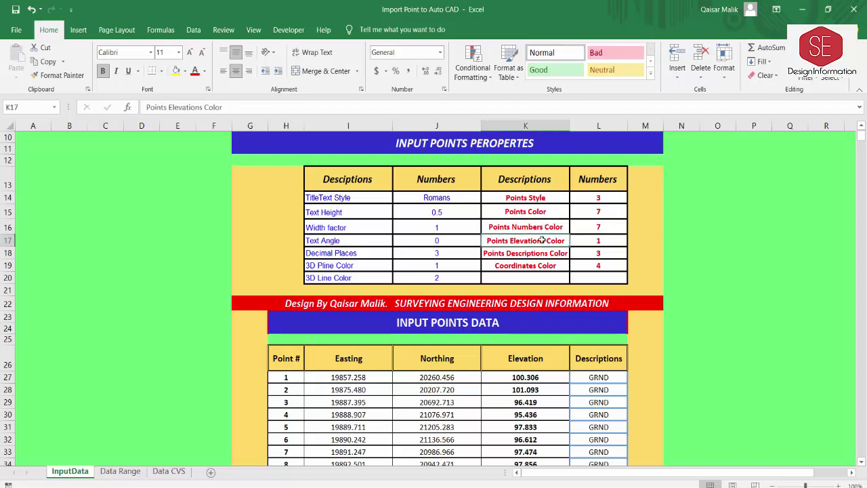
pyautogui.click(594, 241)
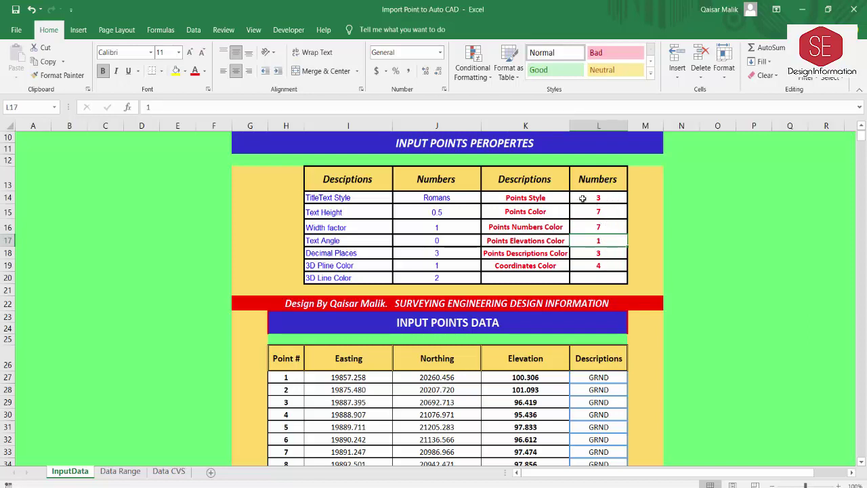
# Enter Points Color 3, Numbers Color 1, Elevations Color 4 and Descriptions Color 3.
pyautogui.click(602, 213)
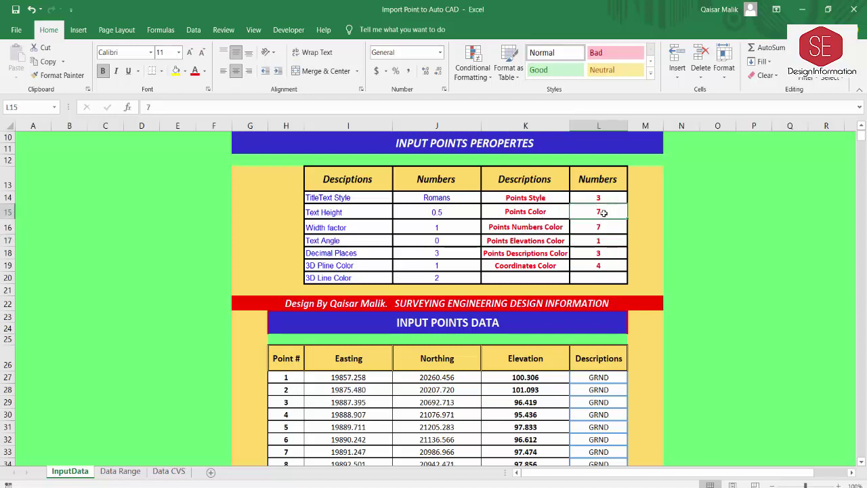
pyautogui.write('3')
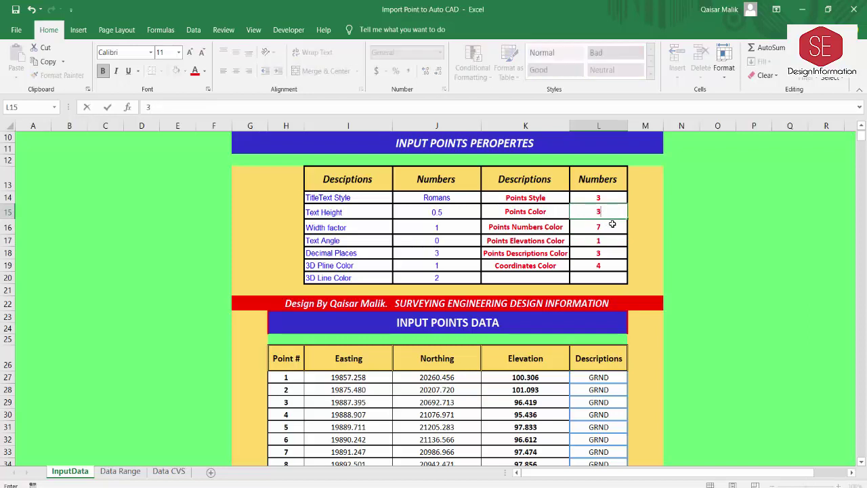
pyautogui.press('Return')
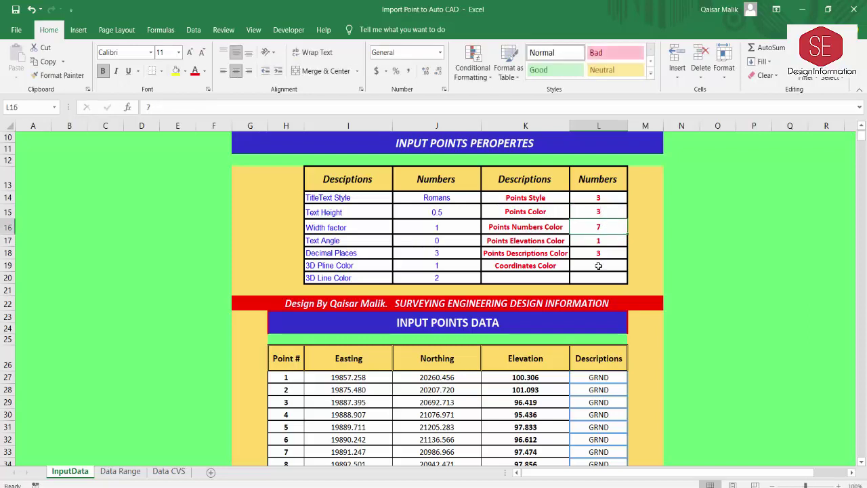
pyautogui.write('1')
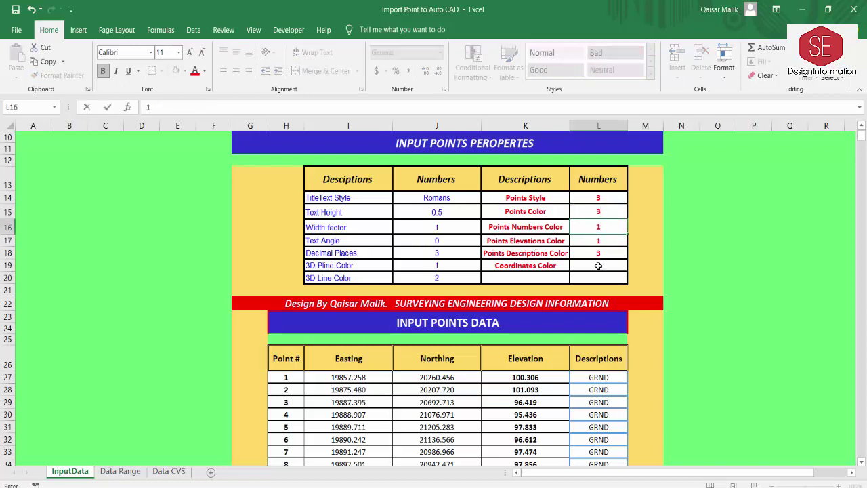
pyautogui.press('Return')
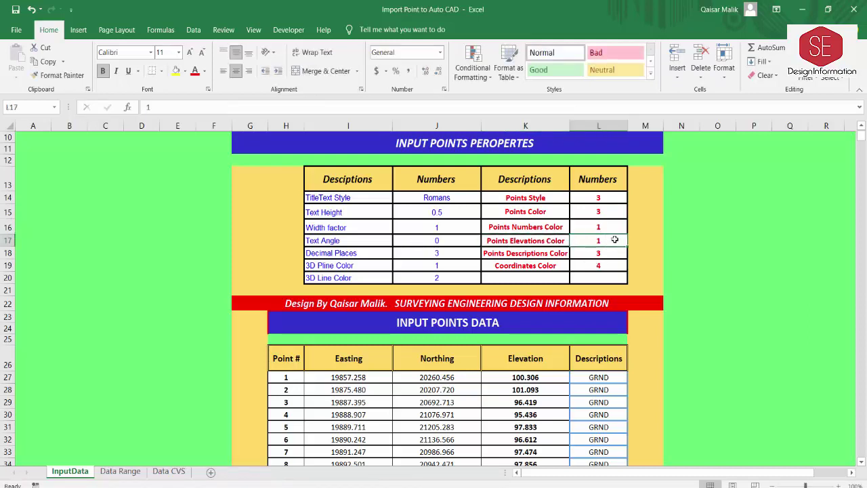
pyautogui.write('4')
pyautogui.press('Return')
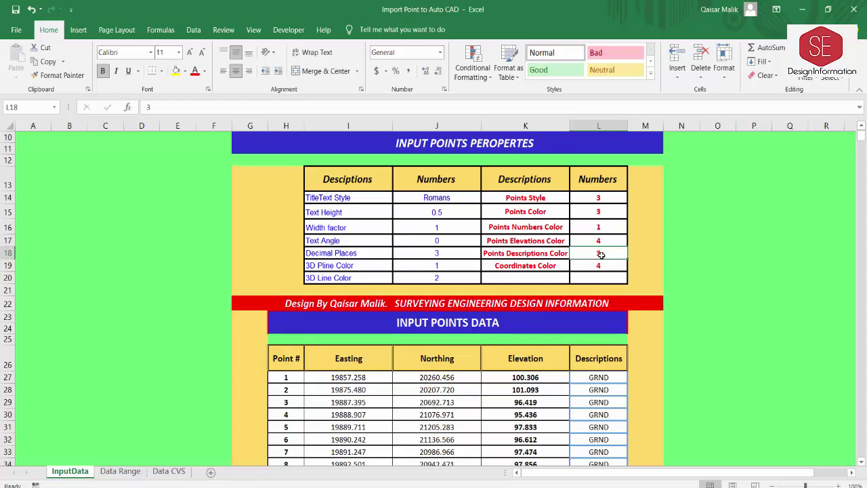
pyautogui.write('3')
pyautogui.press('Return')
pyautogui.scroll(1, 602, 295)
pyautogui.scroll(-3, 600, 298)
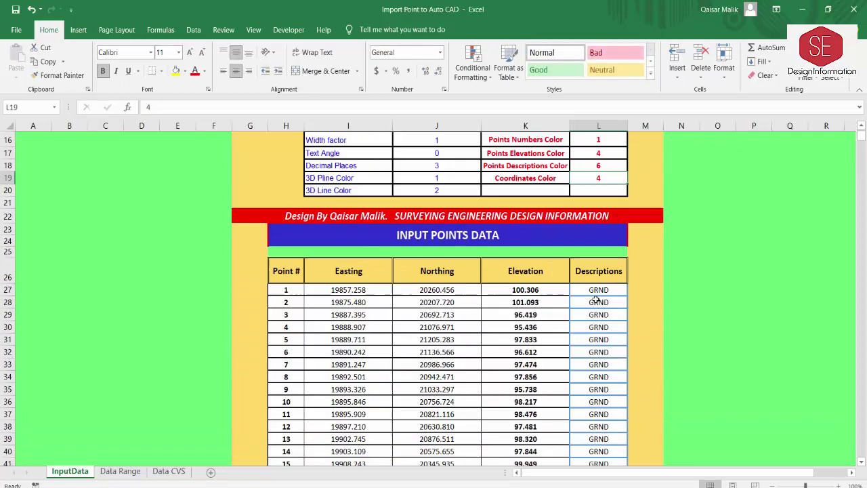
pyautogui.scroll(4, 445, 301)
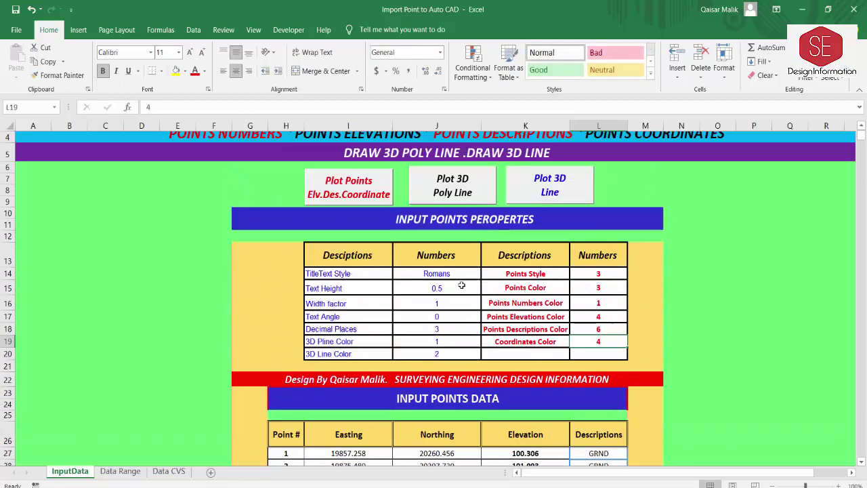
pyautogui.scroll(1, 371, 205)
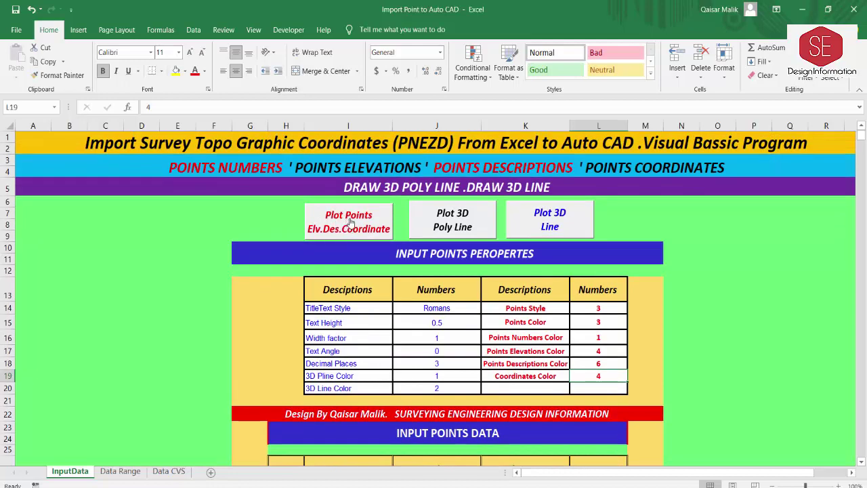
# Generate the Plot Points commands and paste them into a new acad.dwt drawing's command line.
pyautogui.click(351, 222)
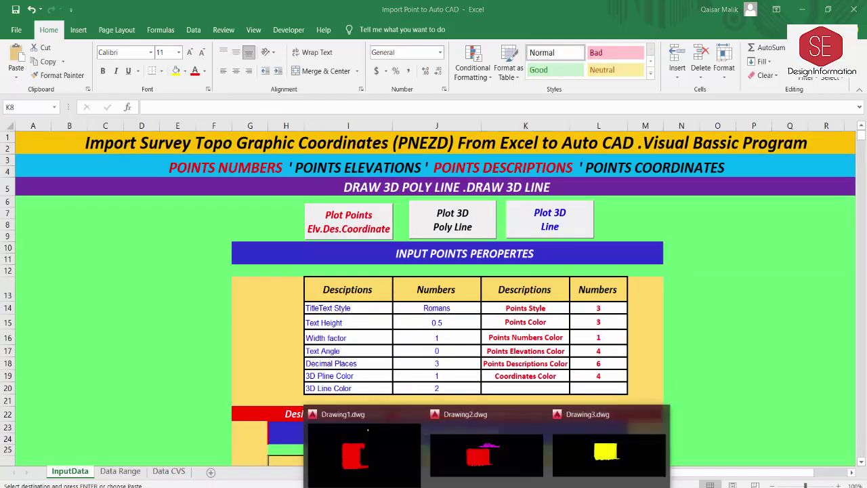
pyautogui.click(609, 440)
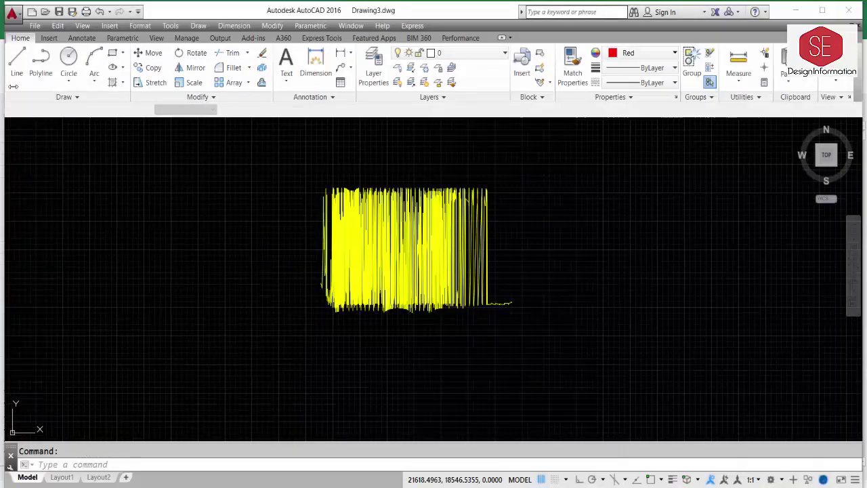
pyautogui.click(31, 12)
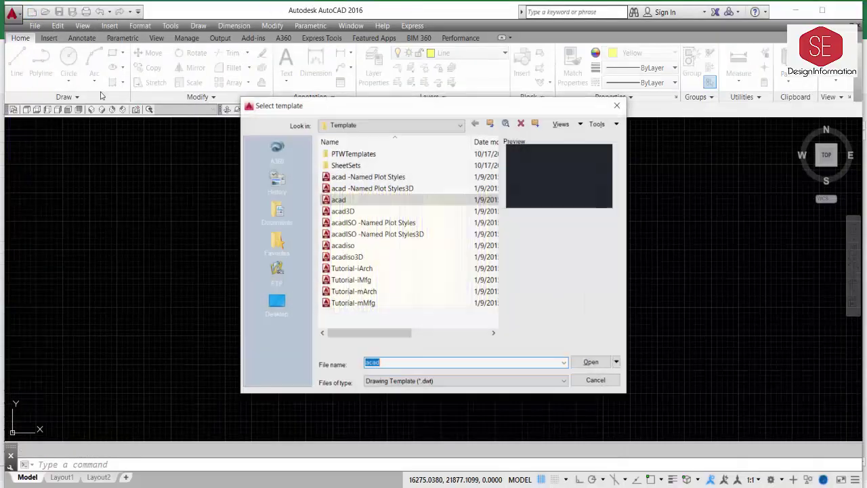
pyautogui.click(590, 361)
pyautogui.rightClick(149, 465)
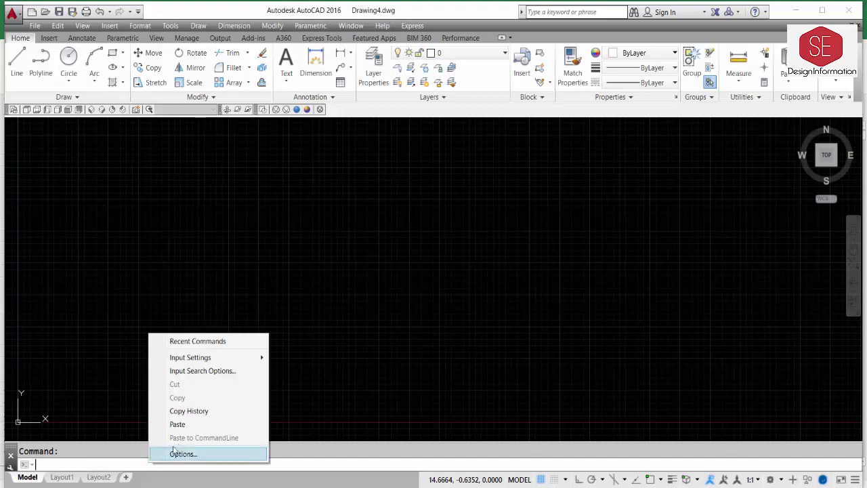
pyautogui.click(188, 434)
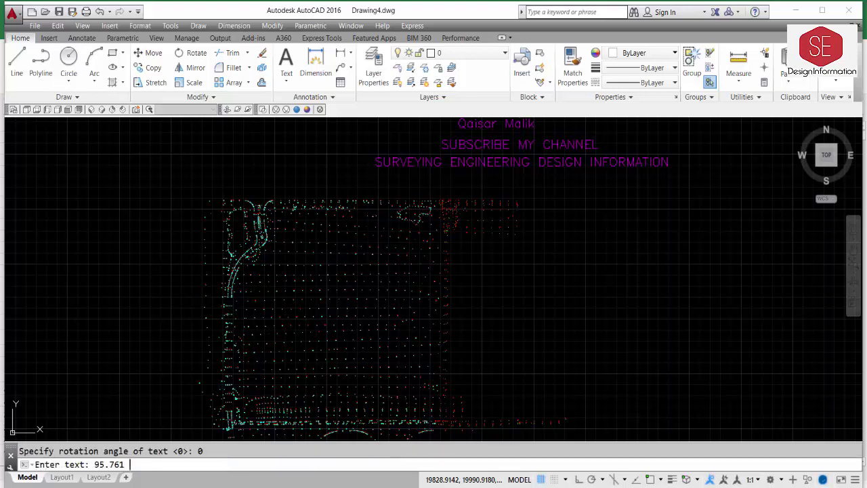
# Once the points and labels are plotted, cancel the pasted command run with Escape.
pyautogui.press('Escape')
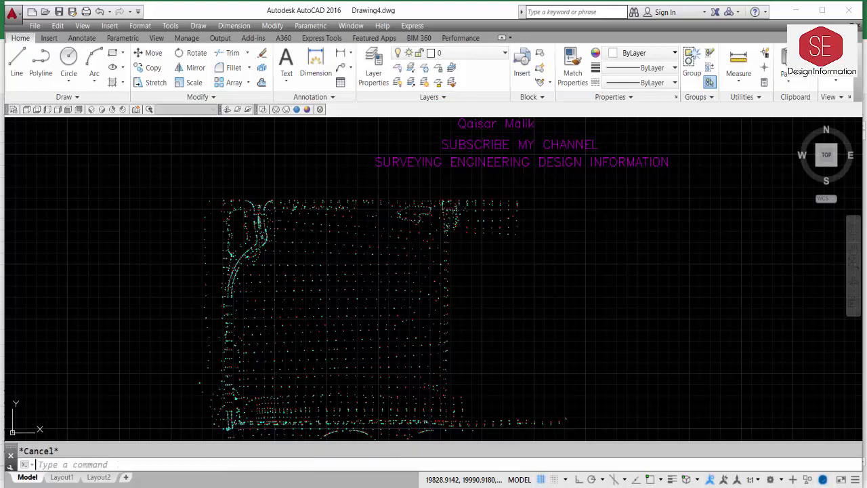
pyautogui.press('Escape')
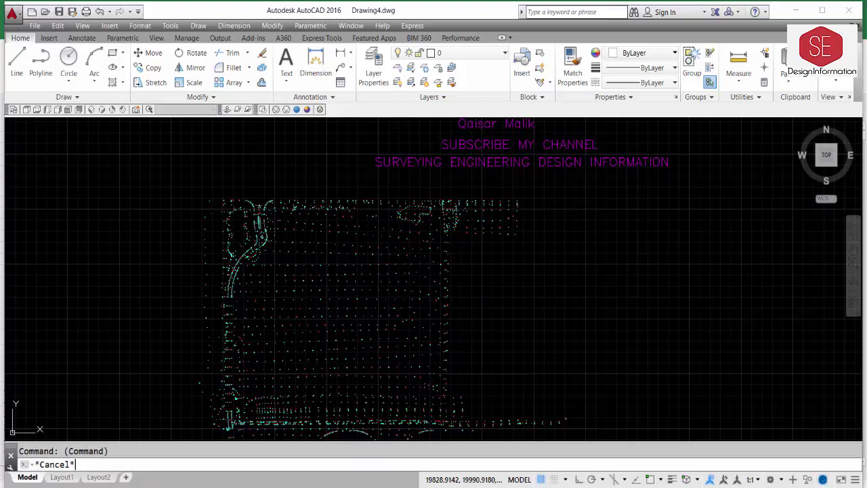
# Paste the next label batch, adding N= coordinate text, and end it with Escape.
pyautogui.hotkey('ctrl', 'v')
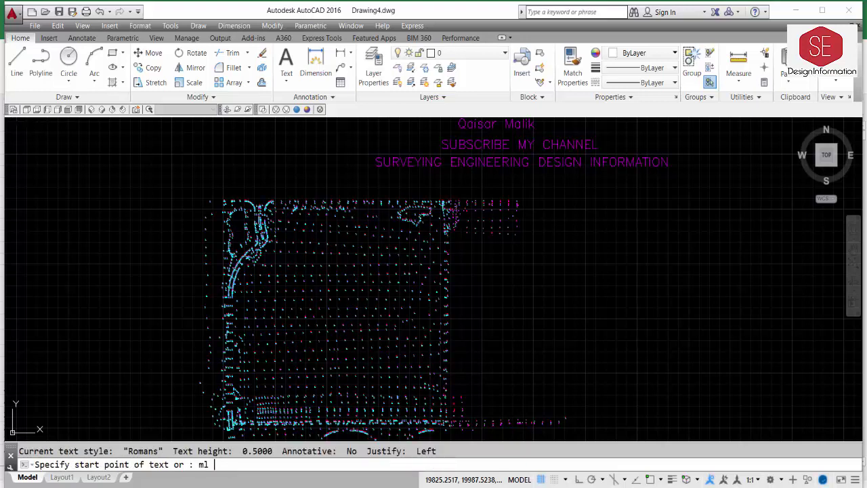
pyautogui.press('Escape')
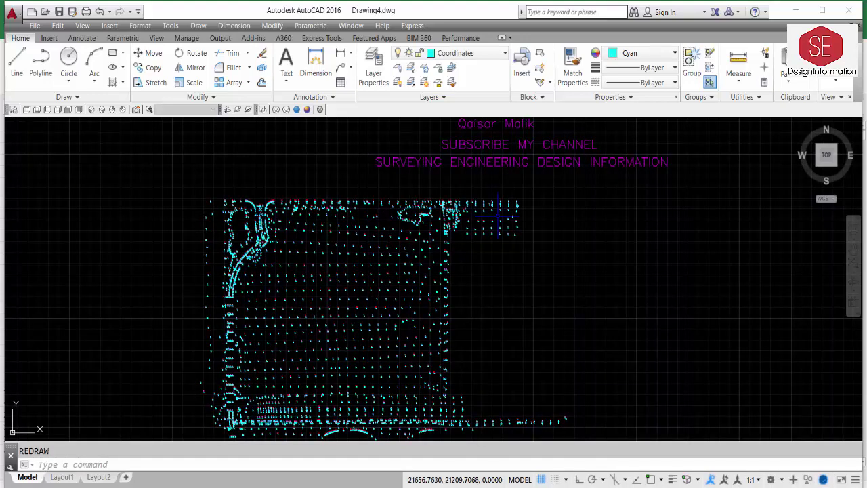
# In Excel, scroll down through the point data, then back up to the Plot buttons.
pyautogui.click(533, 472)
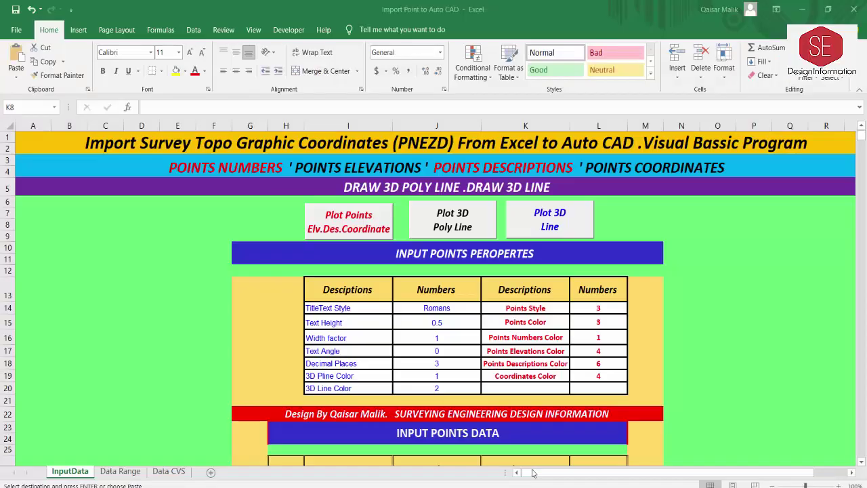
pyautogui.scroll(-4, 536, 336)
pyautogui.scroll(-2, 535, 337)
pyautogui.scroll(-2, 535, 337)
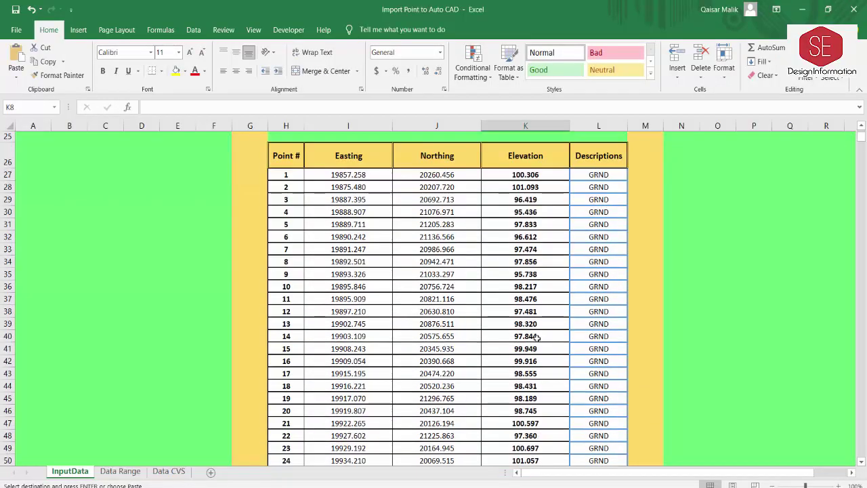
pyautogui.click(756, 263)
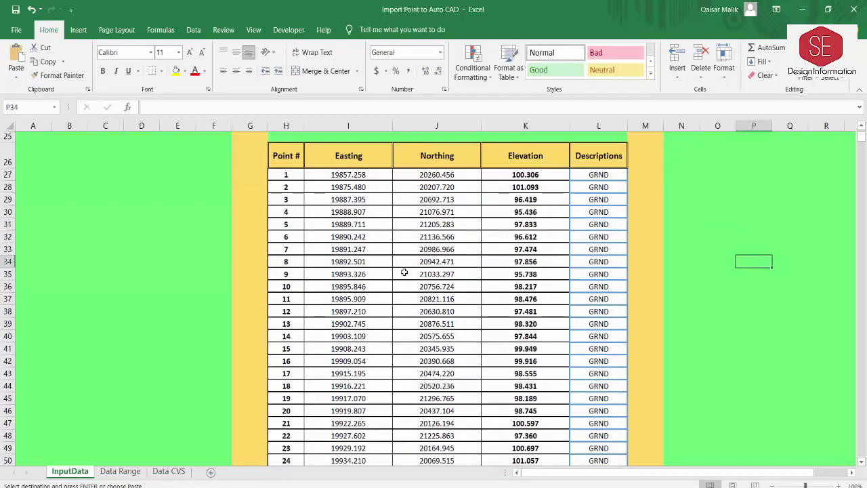
pyautogui.scroll(4, 428, 238)
pyautogui.scroll(1, 428, 239)
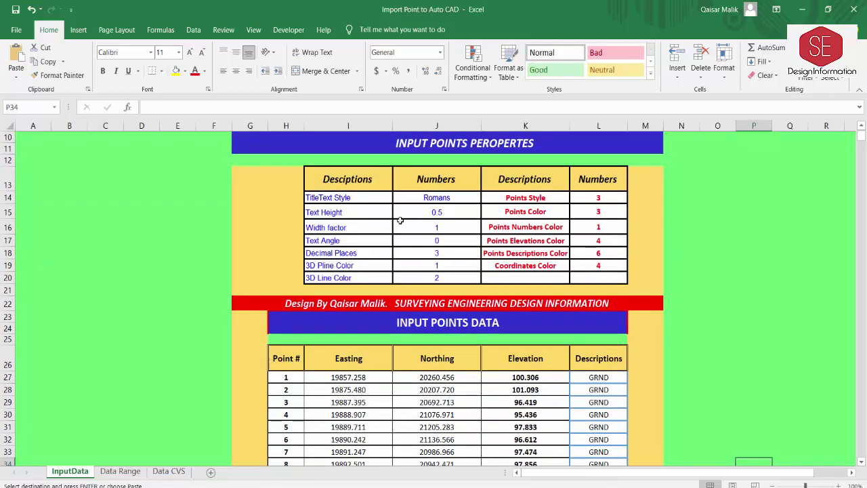
pyautogui.scroll(2, 401, 220)
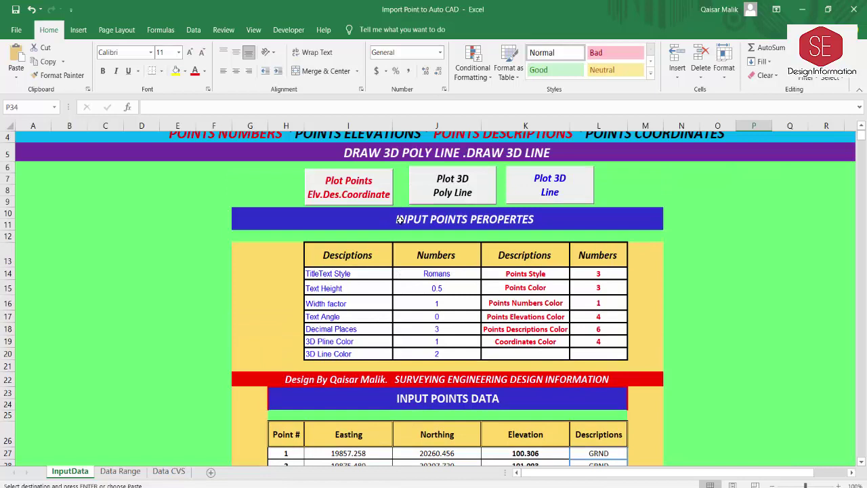